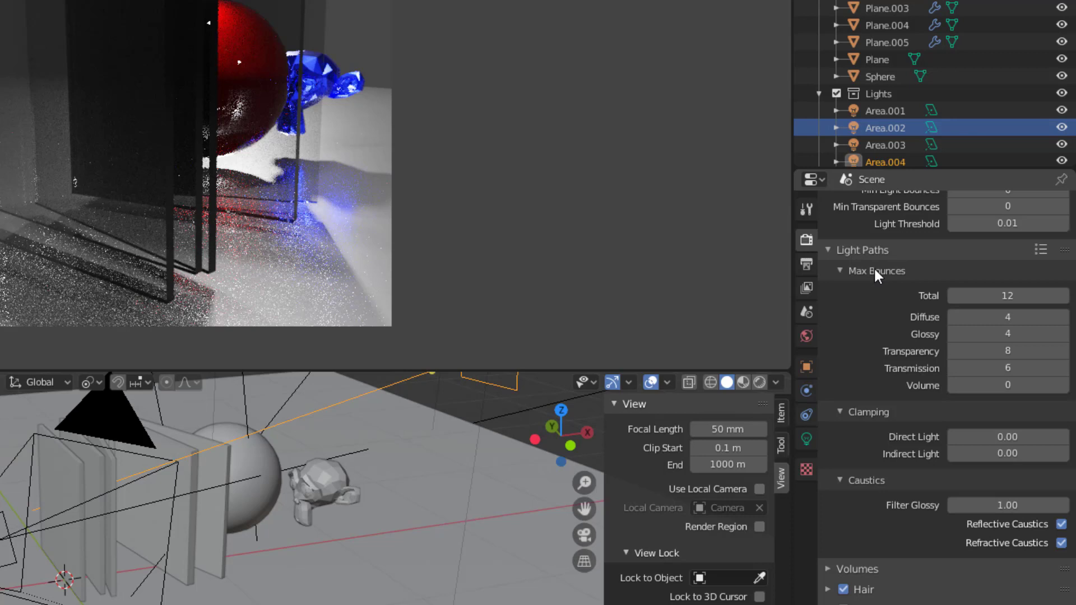
# - Apply the Default light paths preset and render the image
pyautogui.click(1041, 249)
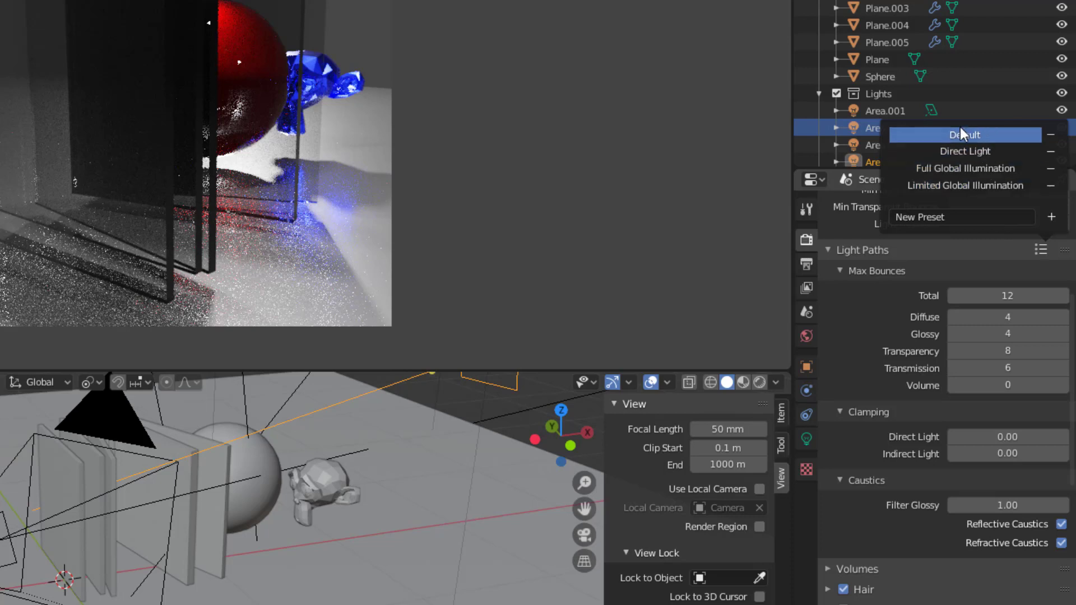
pyautogui.click(973, 136)
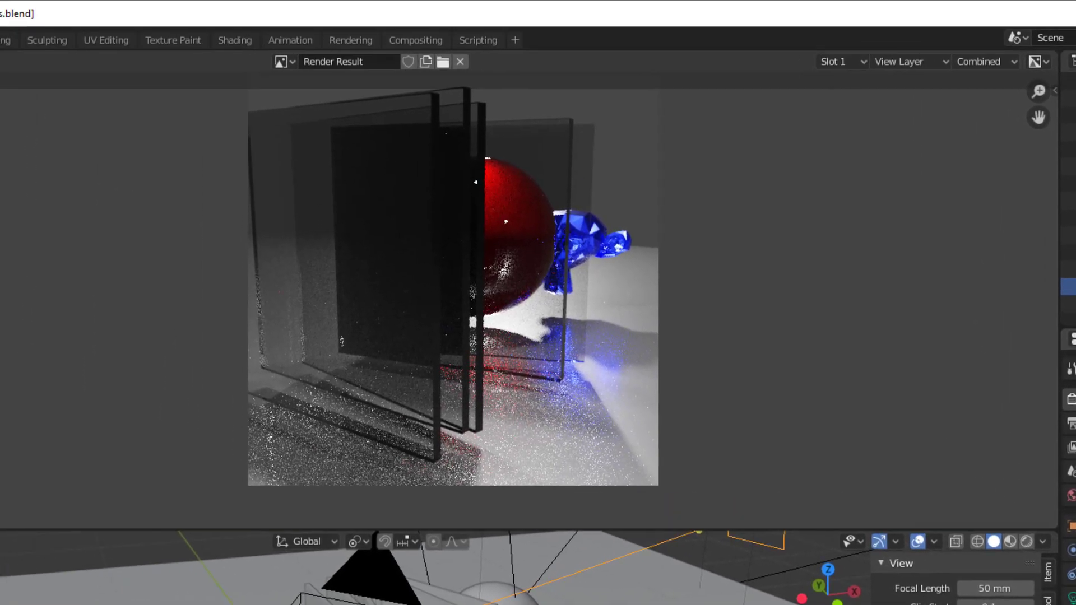
pyautogui.press('F12')
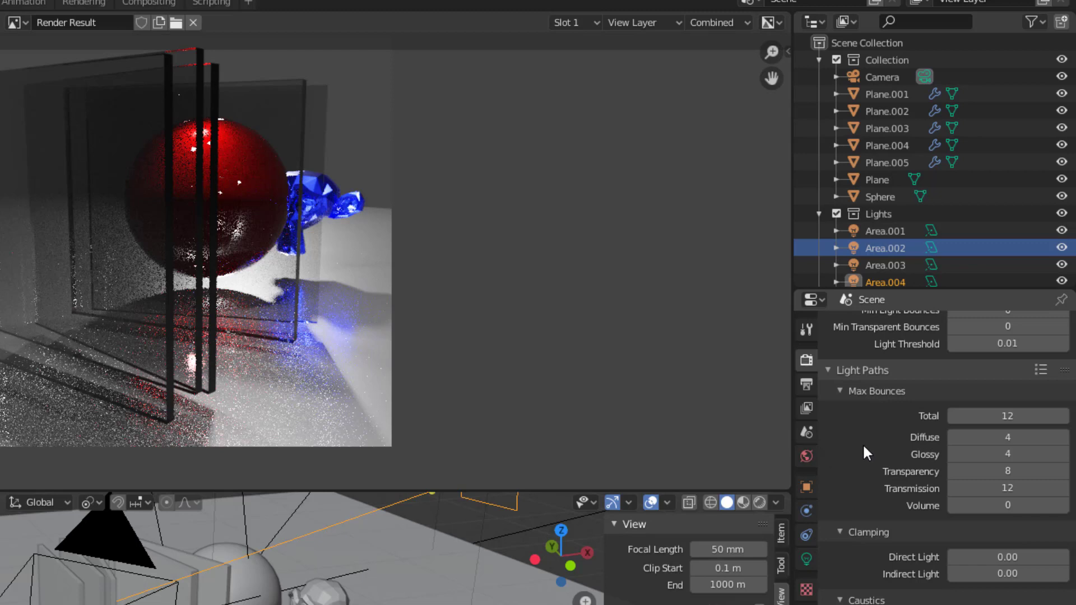
# - Apply the Full Global Illumination light paths preset and render the image again
pyautogui.click(1038, 374)
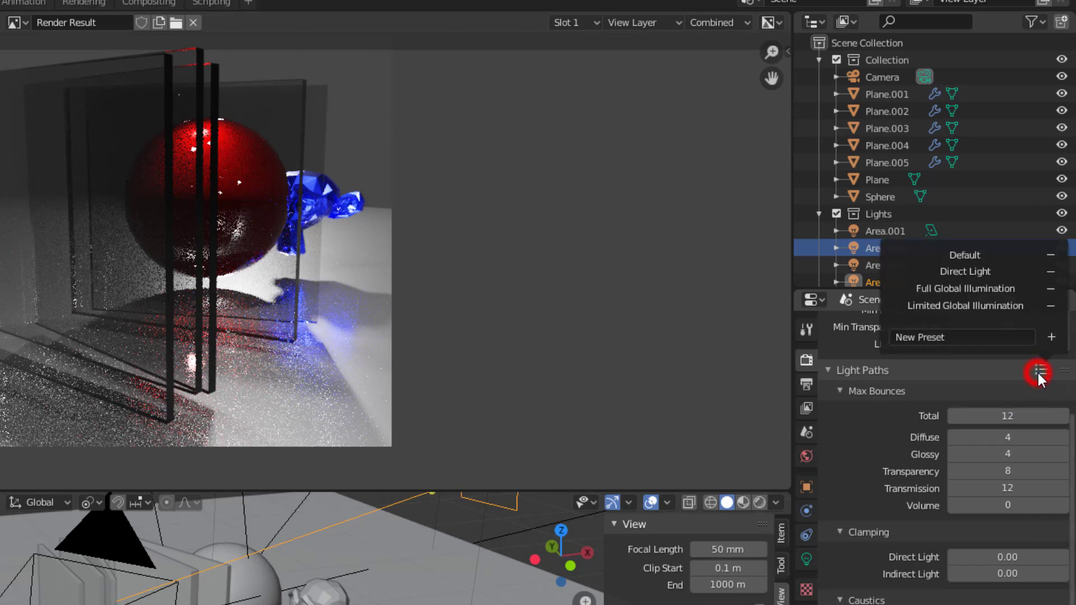
pyautogui.click(942, 287)
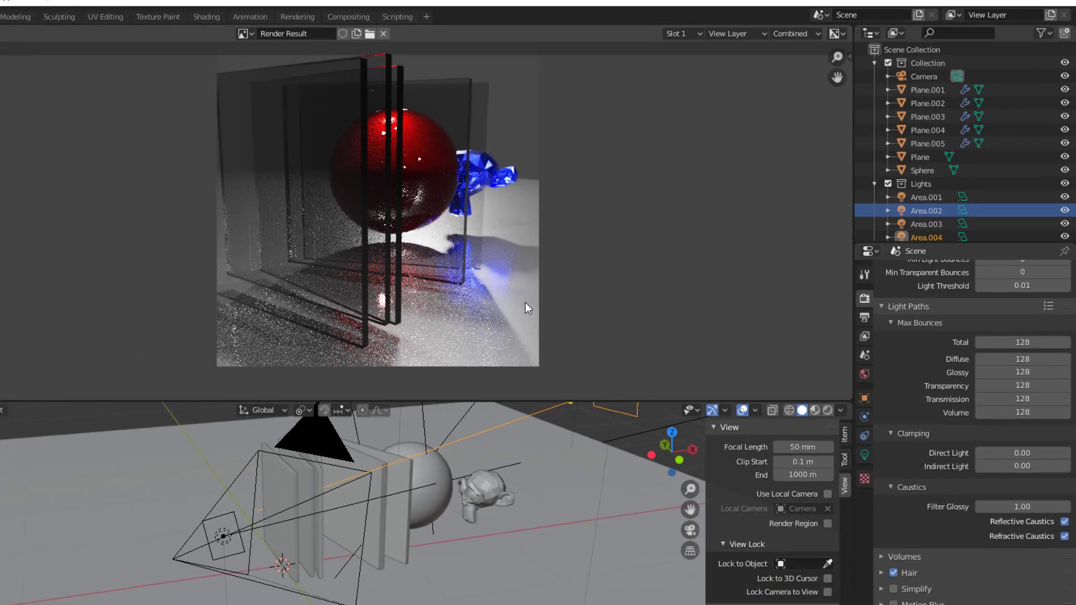
pyautogui.press('F12')
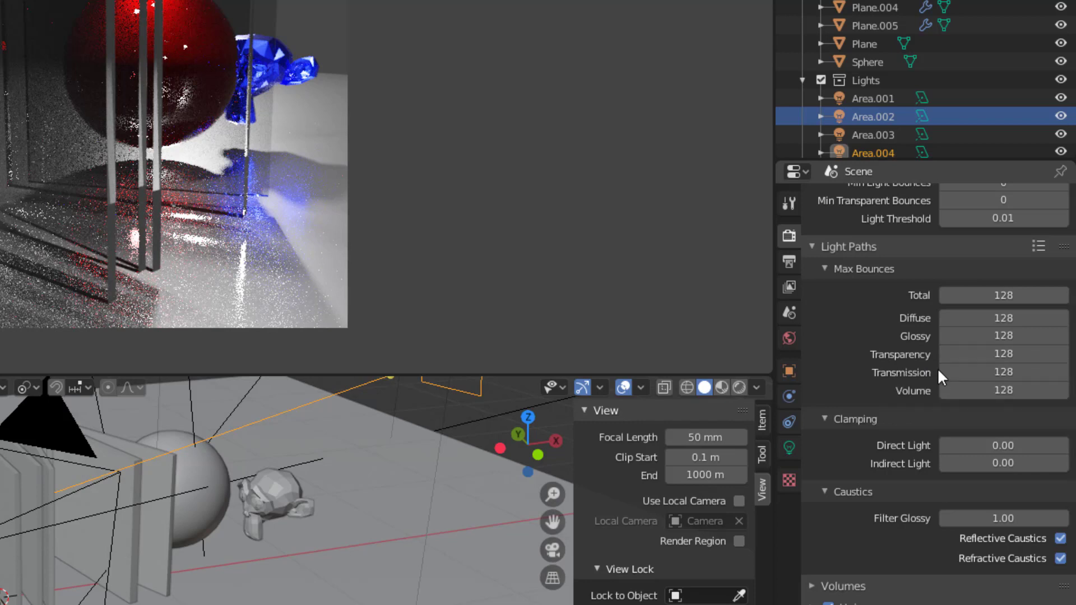
pyautogui.scroll(2, 986, 325)
pyautogui.click(1038, 283)
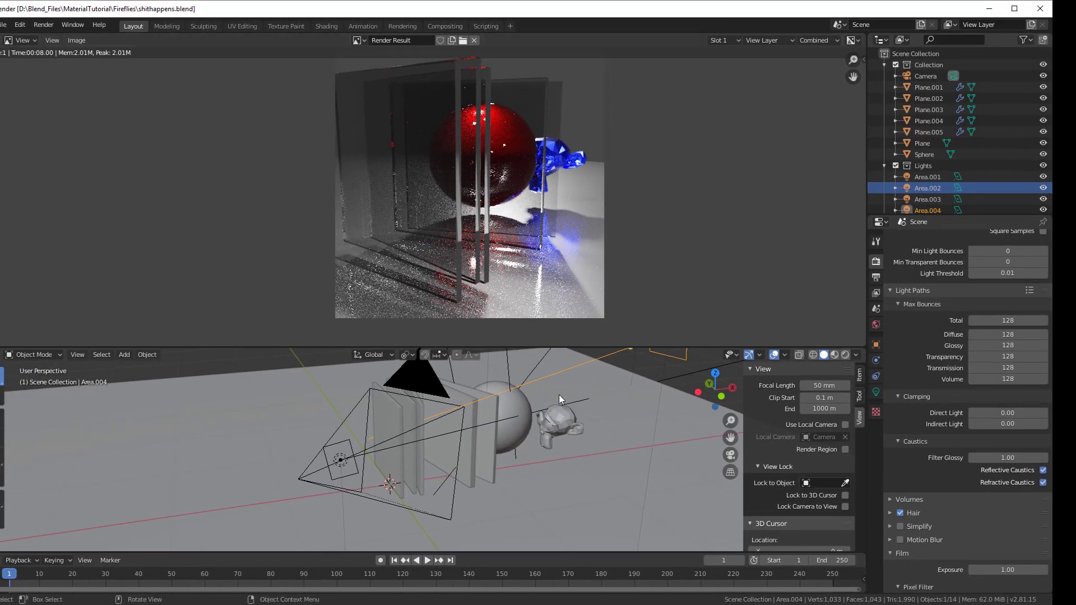
# - Set the size of the Area.001 light to 2 m in its light properties
pyautogui.scroll(-5, 557, 396)
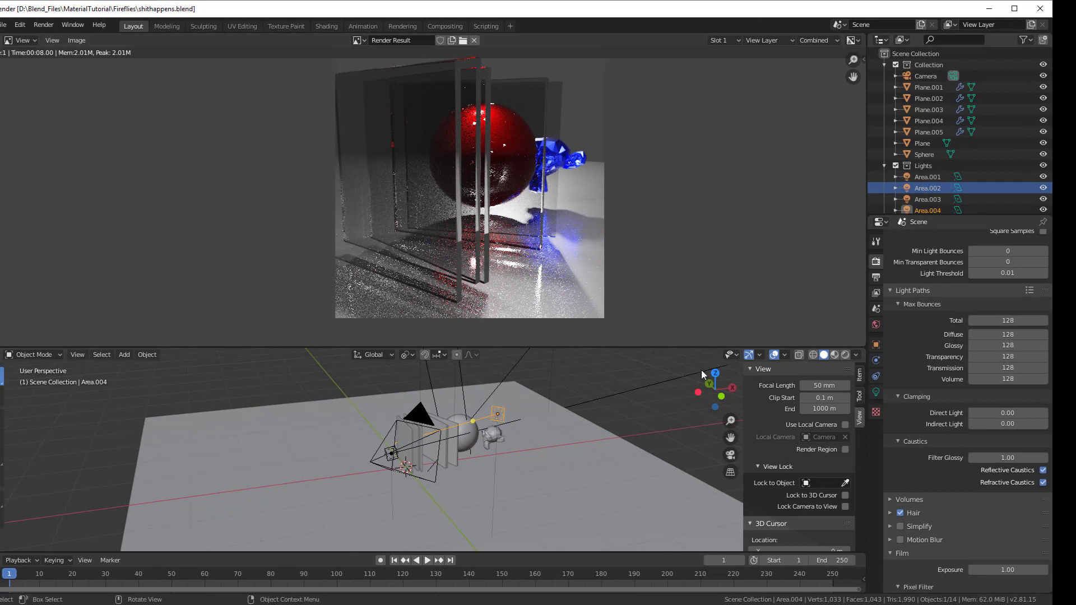
pyautogui.click(925, 177)
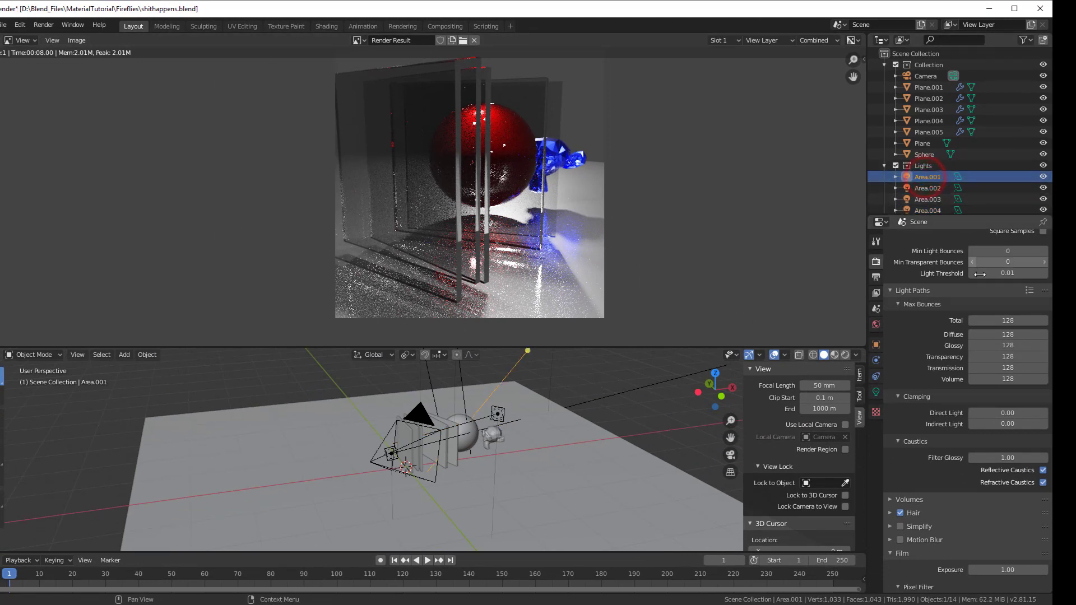
pyautogui.click(876, 392)
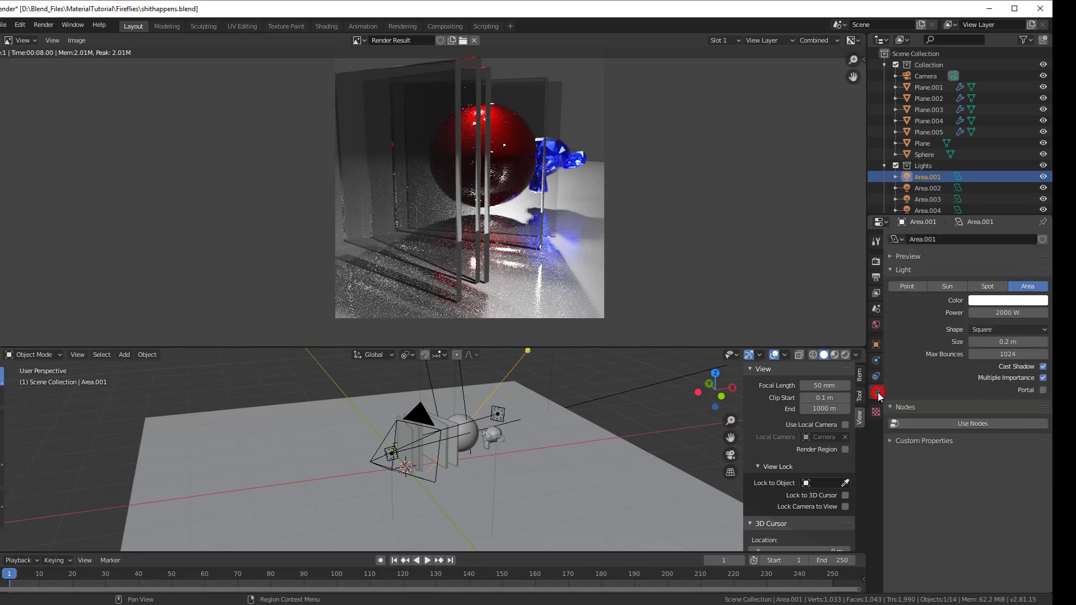
pyautogui.click(1002, 339)
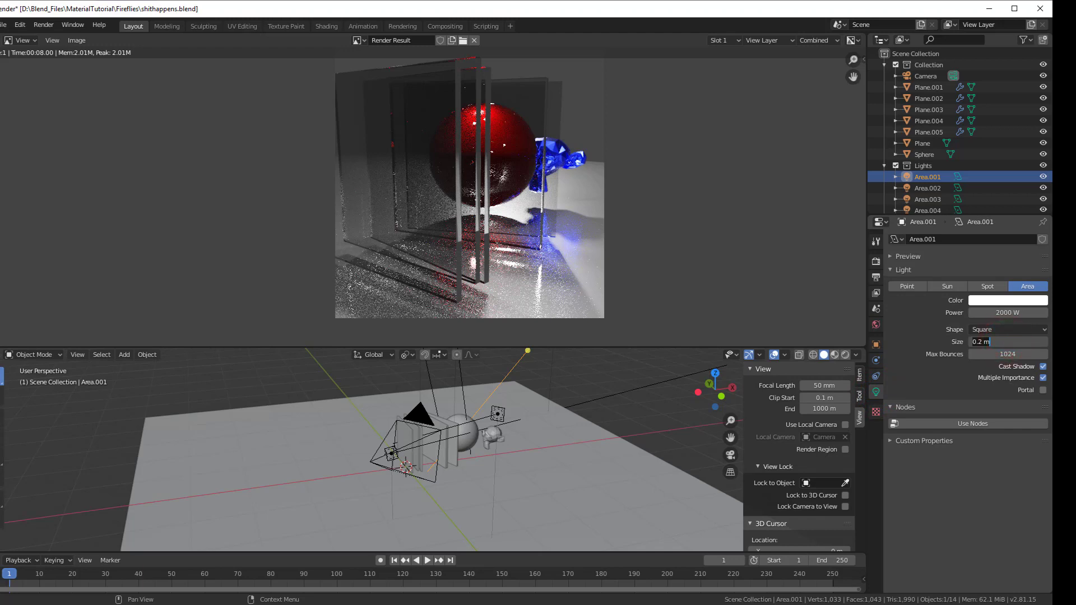
pyautogui.press('BackSpace')
pyautogui.press('BackSpace')
pyautogui.press('BackSpace')
pyautogui.press('BackSpace')
pyautogui.press('BackSpace')
pyautogui.write('2')
pyautogui.press('Return')
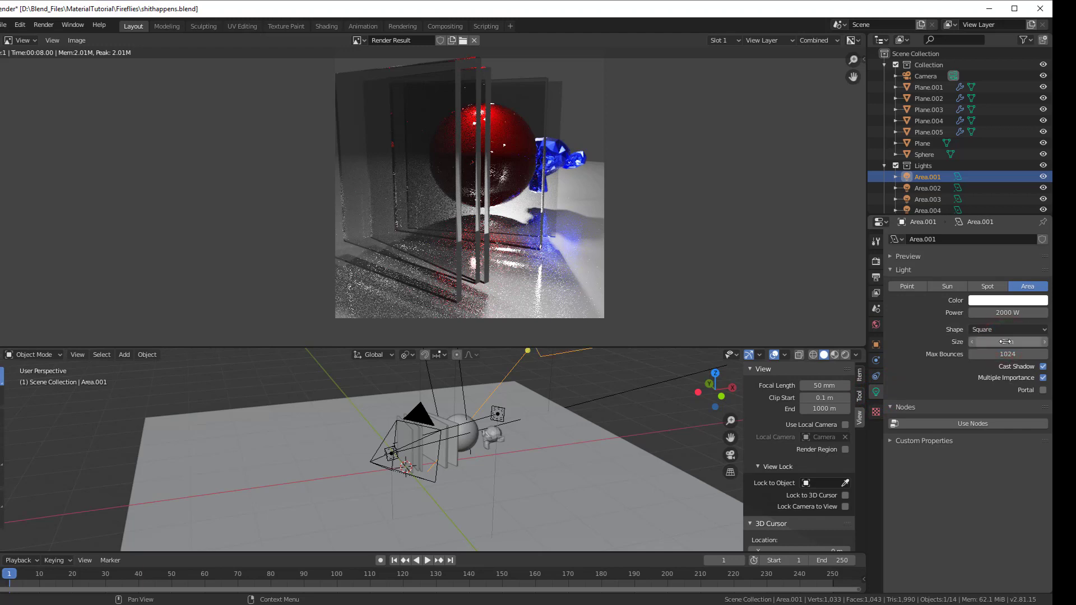
# - Set the size of the Area.002 light to 2 m
pyautogui.click(929, 191)
pyautogui.click(995, 343)
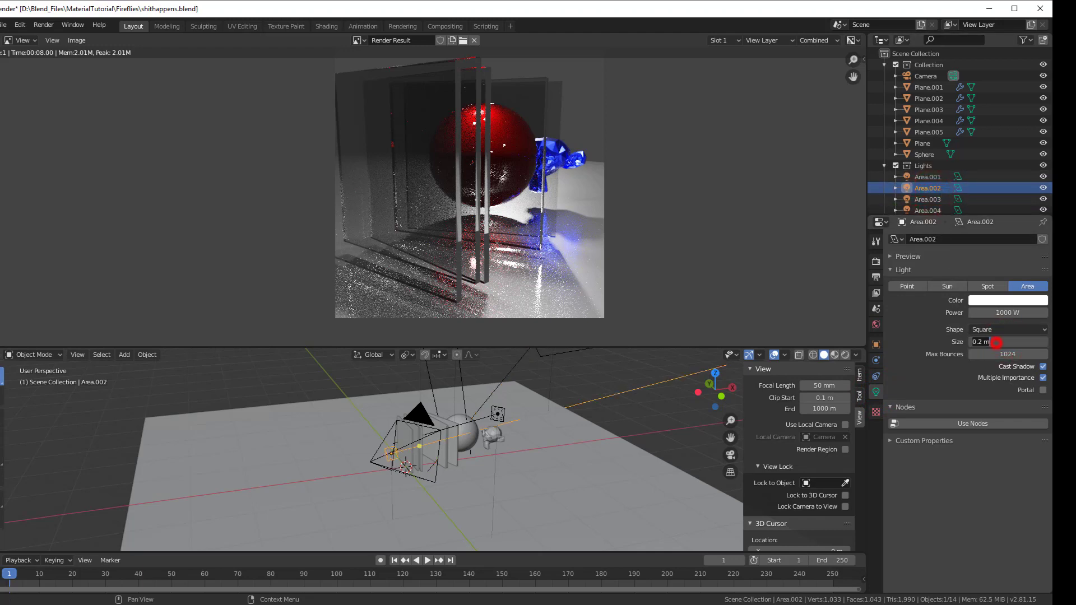
pyautogui.press('BackSpace')
pyautogui.press('BackSpace')
pyautogui.press('BackSpace')
pyautogui.press('BackSpace')
pyautogui.press('BackSpace')
pyautogui.write('2')
pyautogui.press('Return')
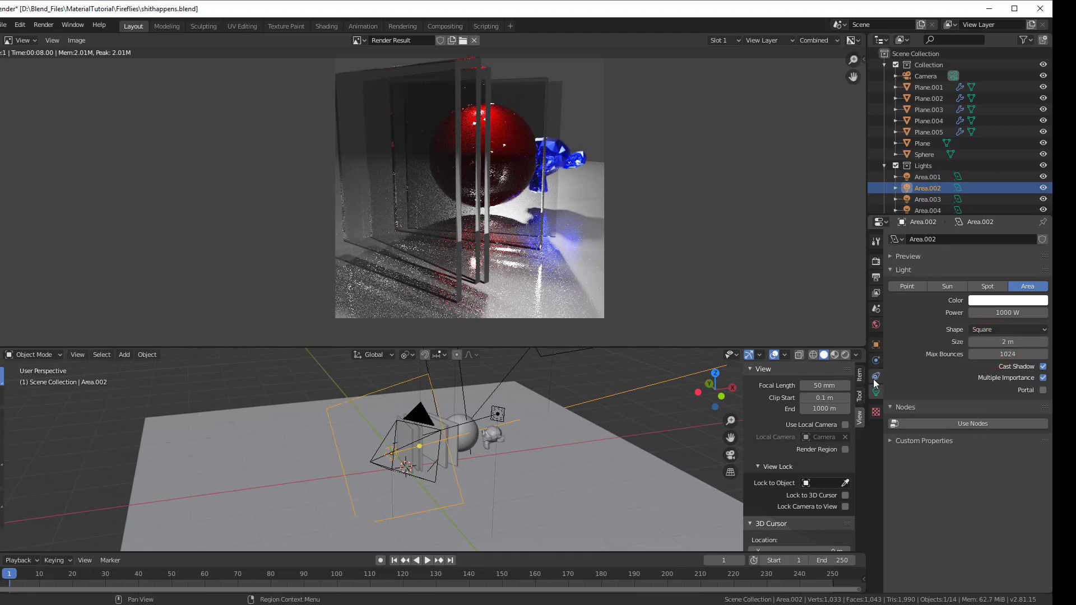
# - Switch the 3D viewport to rendered shading and set the Area.003 light's size to 2 m
pyautogui.click(845, 355)
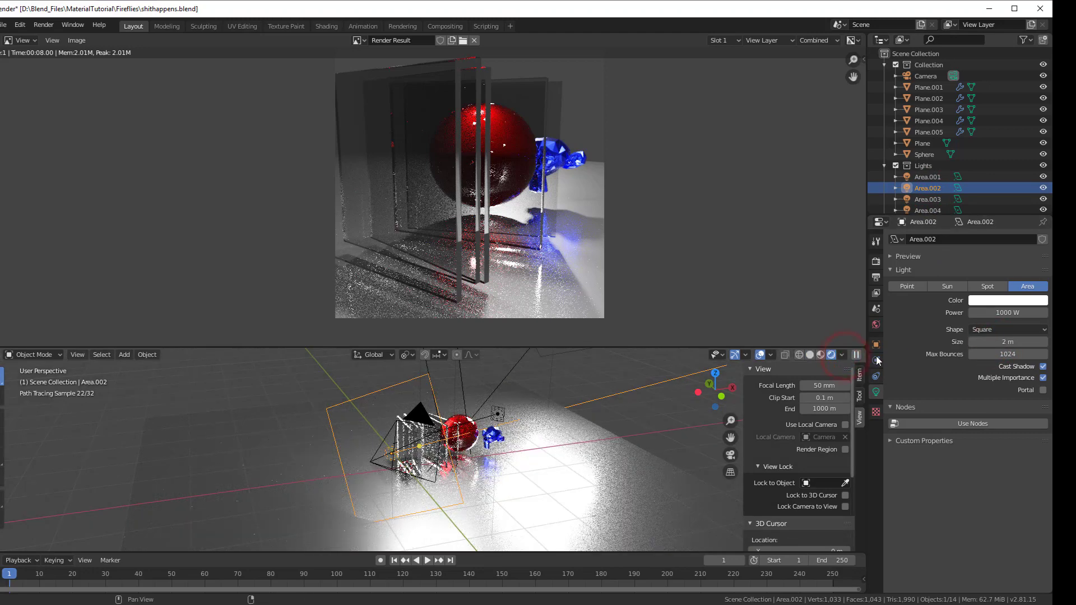
pyautogui.click(928, 199)
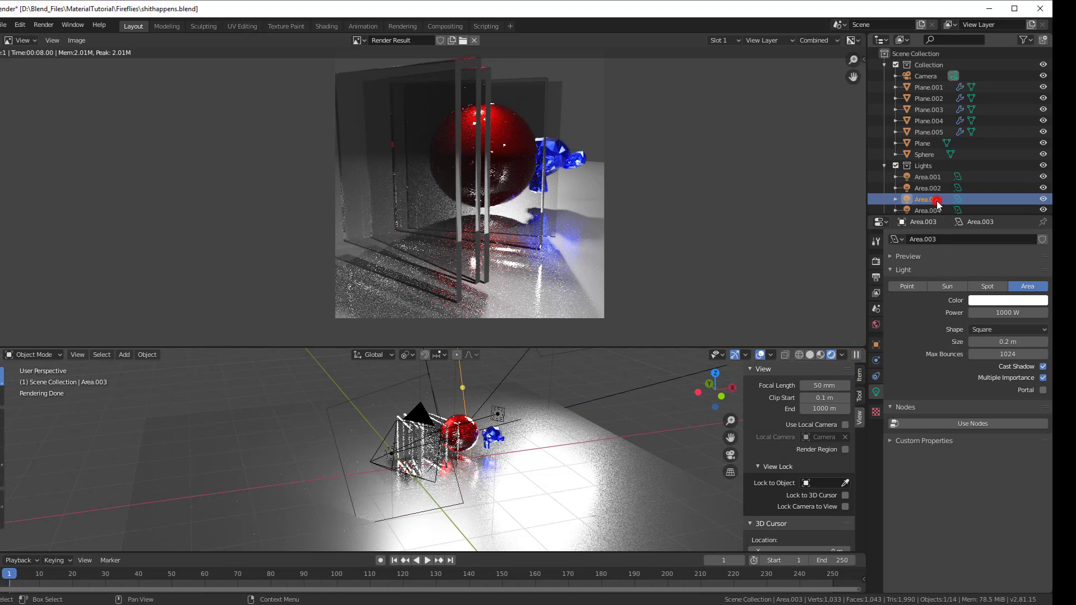
pyautogui.click(996, 341)
pyautogui.write('2')
pyautogui.press('Return')
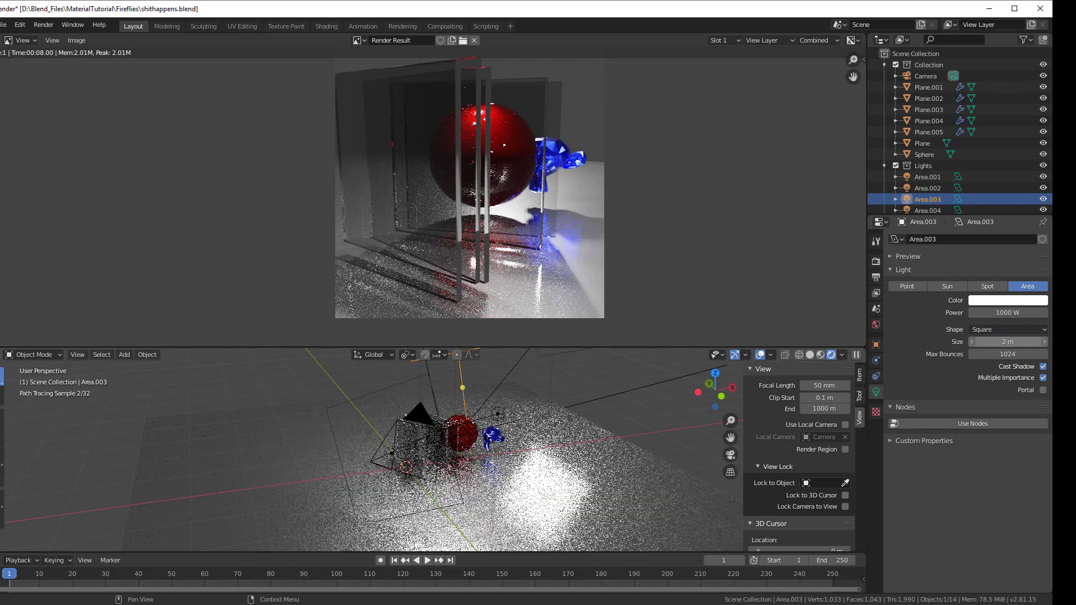
# - Set the size of the Area.004 light to 2 m
pyautogui.click(933, 211)
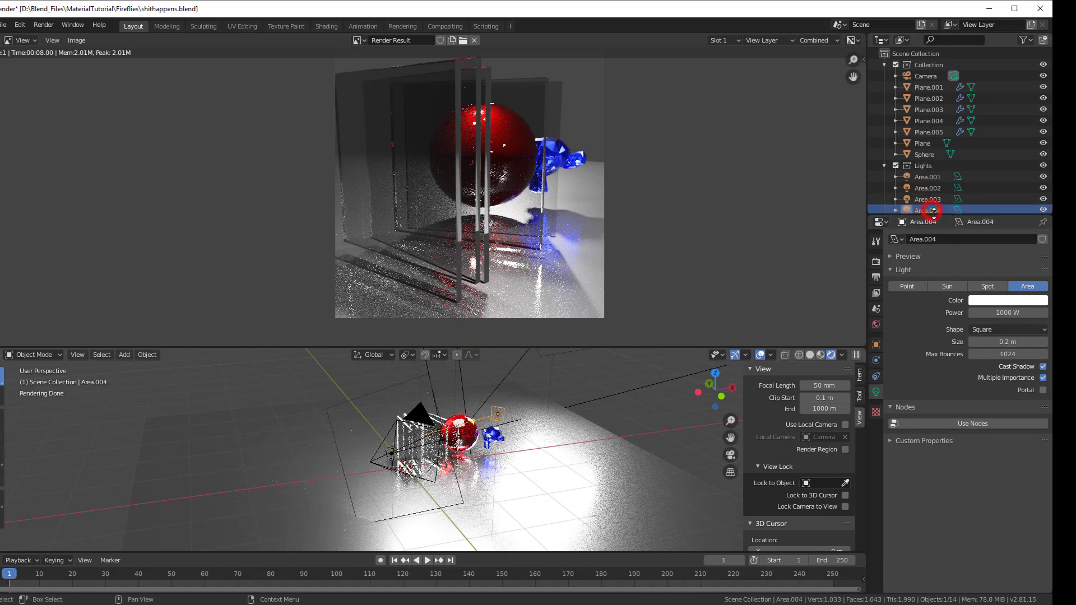
pyautogui.scroll(-3, 932, 210)
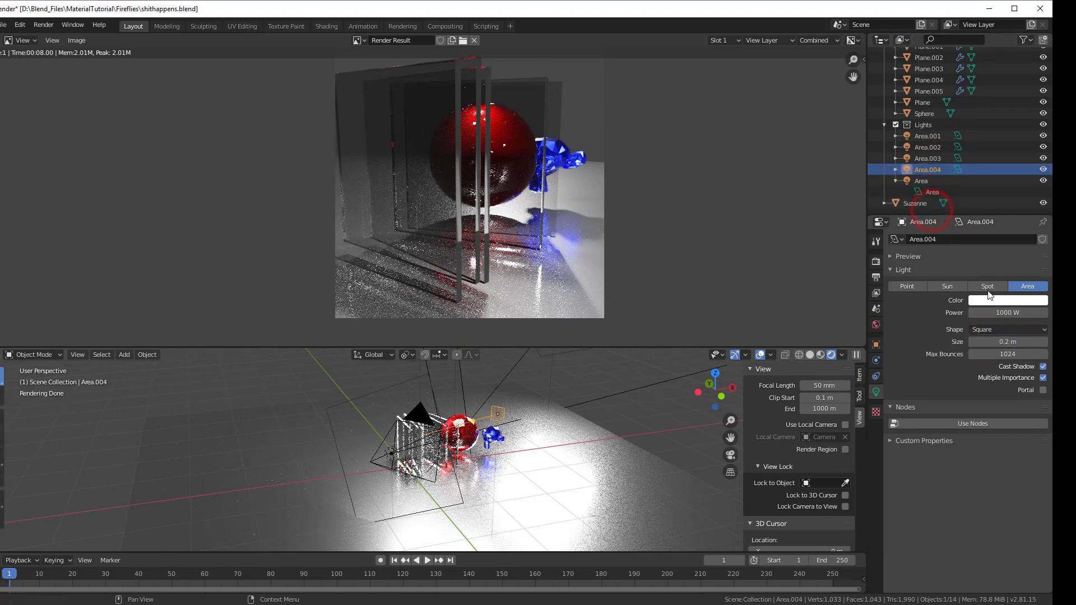
pyautogui.click(1001, 342)
pyautogui.write('2')
pyautogui.press('Return')
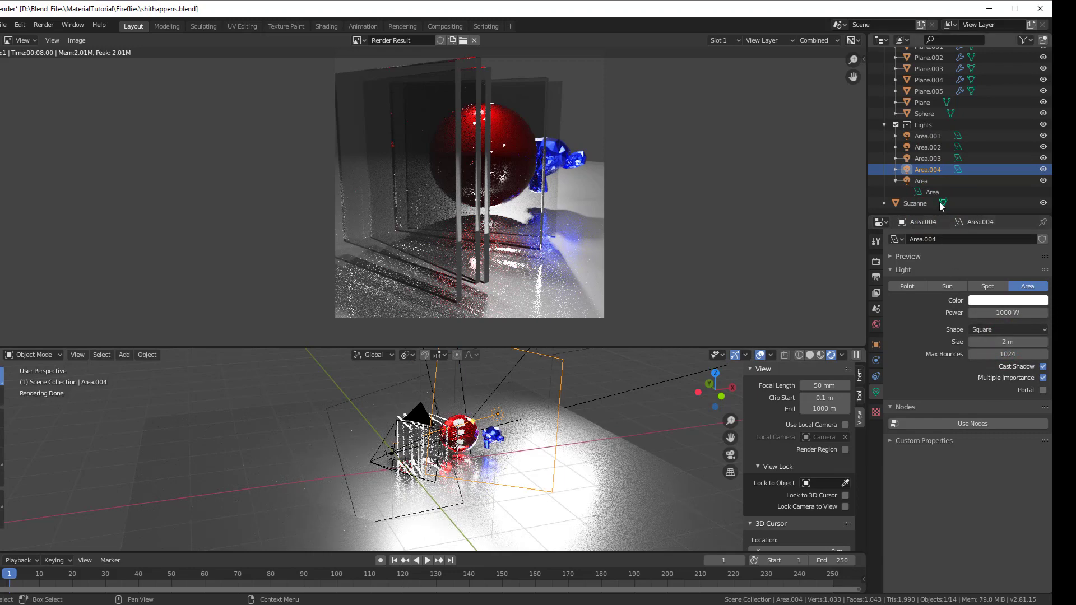
# - Set the size of the light named Area to 2 m
pyautogui.click(921, 181)
pyautogui.click(998, 341)
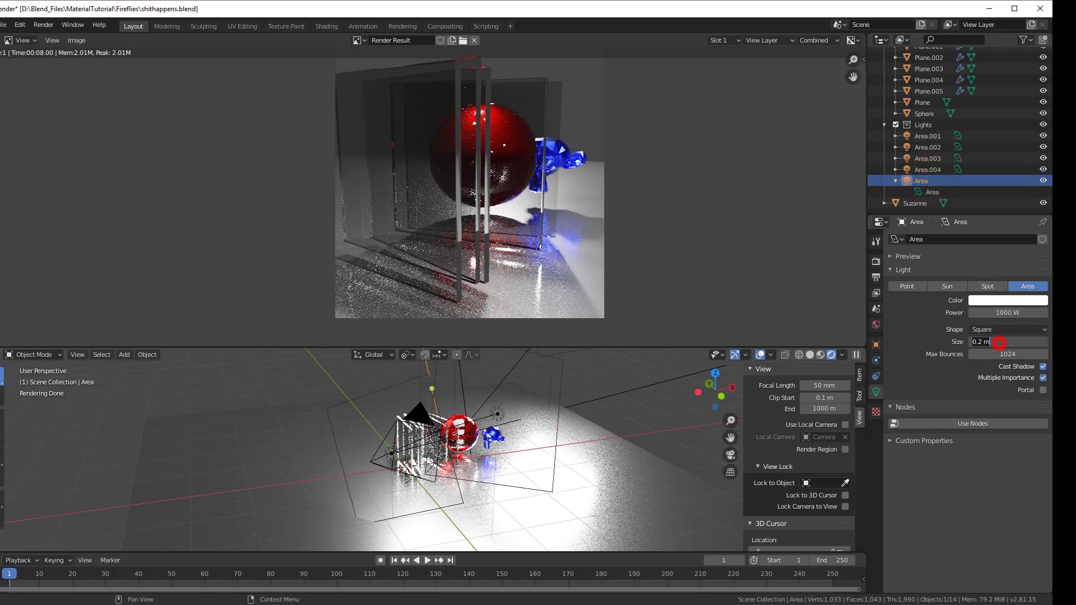
pyautogui.write('2')
pyautogui.press('Return')
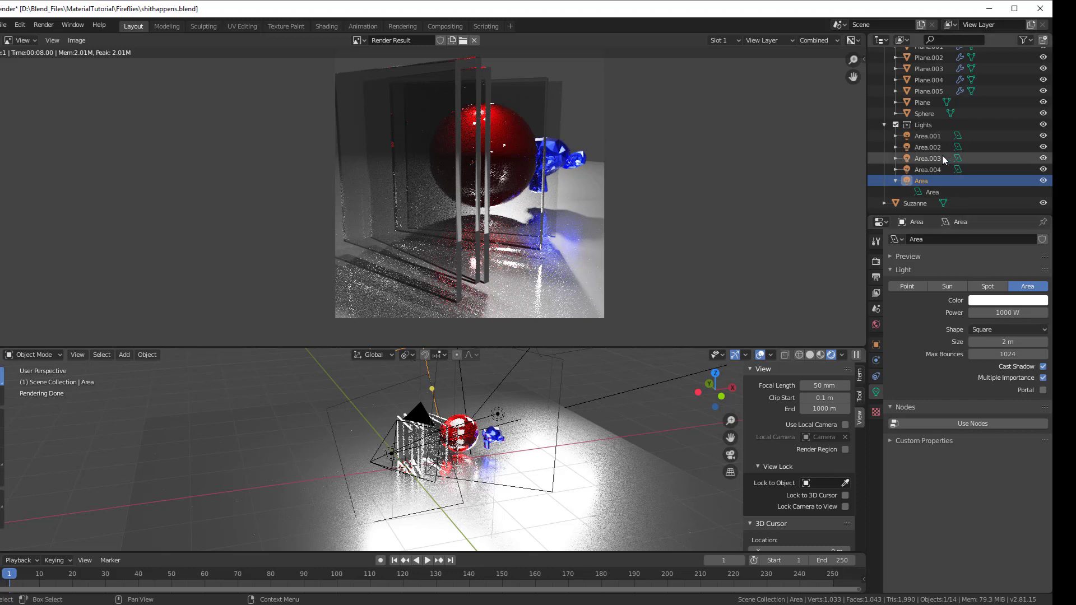
# - Set the power of the Area.001 light to 1000 W
pyautogui.click(930, 136)
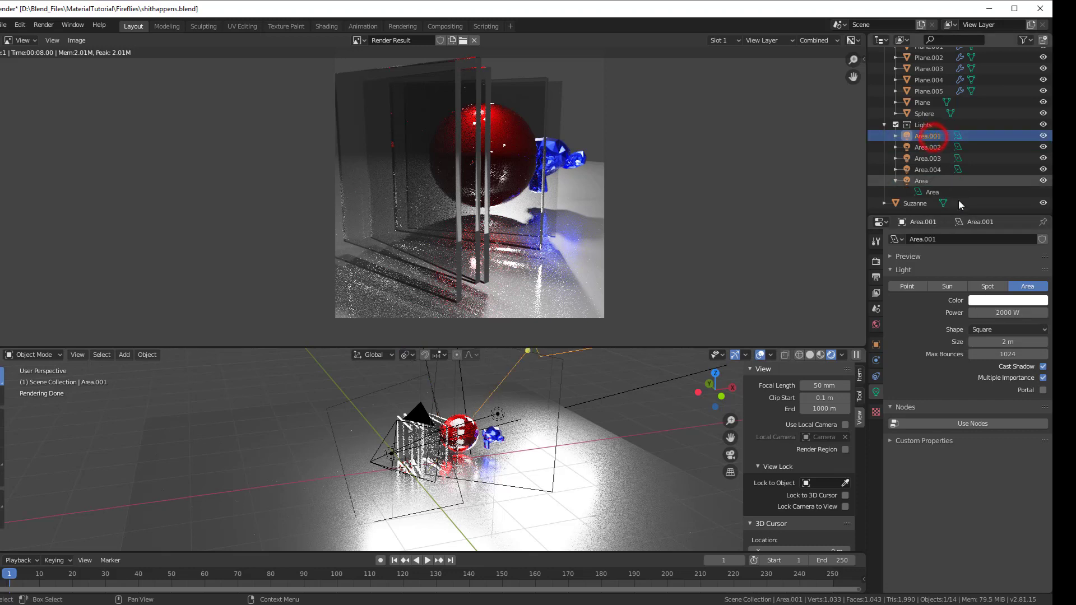
pyautogui.doubleClick(999, 315)
pyautogui.write('1')
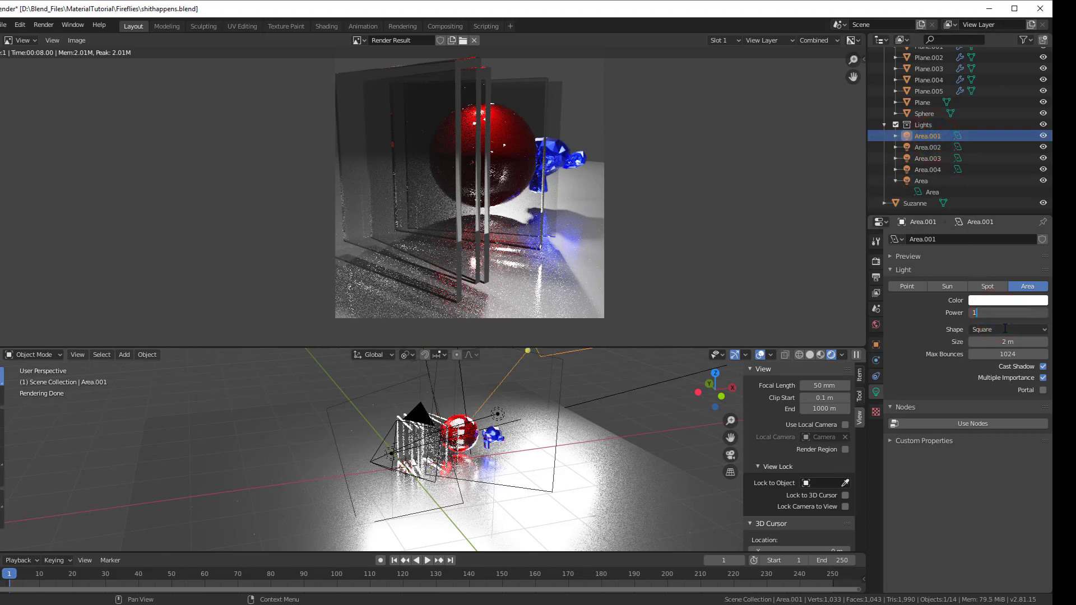
pyautogui.press('Return')
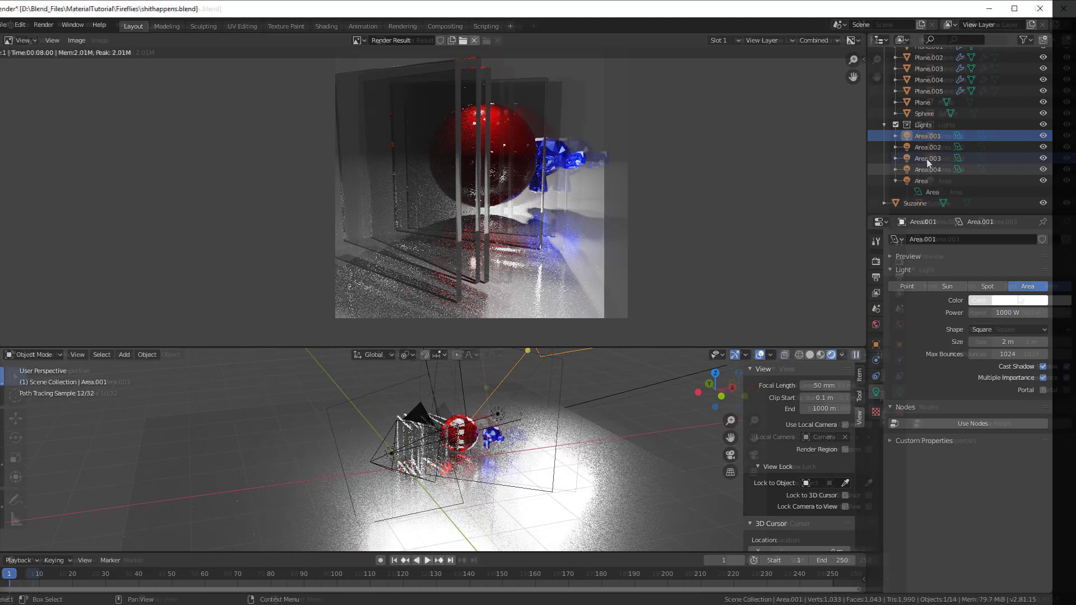
# - Set the power of the Area.004 light to 500 W
pyautogui.click(930, 170)
pyautogui.doubleClick(1022, 312)
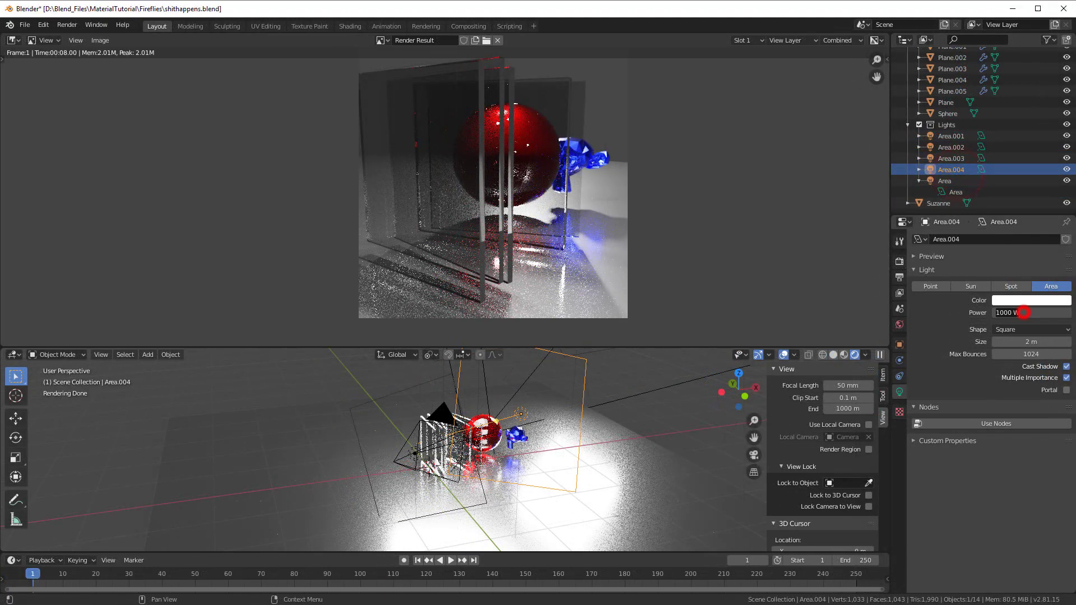
pyautogui.write('500')
pyautogui.press('Return')
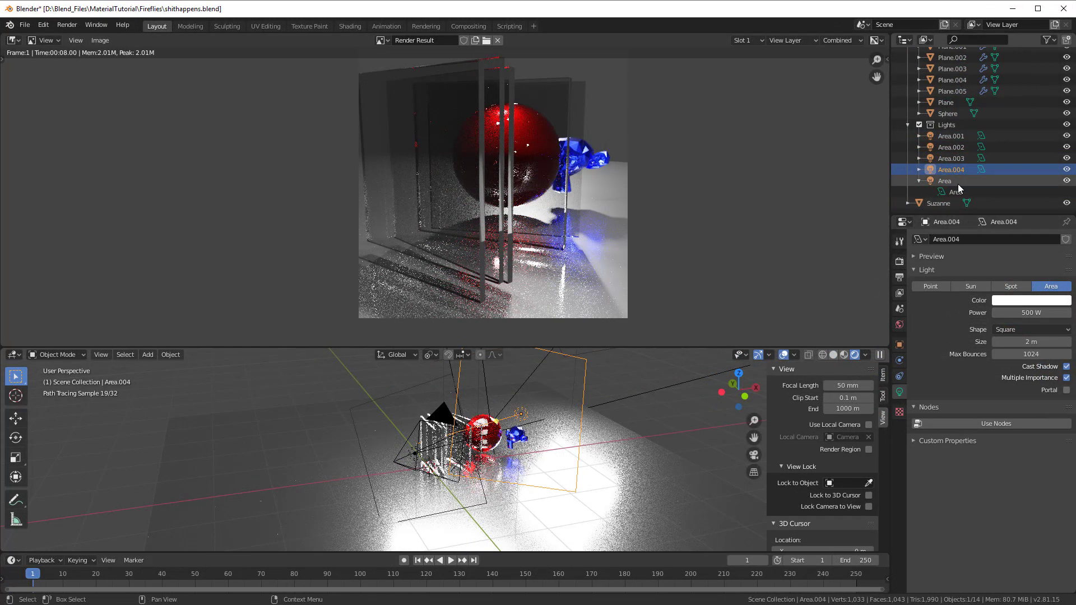
# - Set the power of the light named Area to 500 W
pyautogui.click(944, 181)
pyautogui.doubleClick(1019, 314)
pyautogui.write('500')
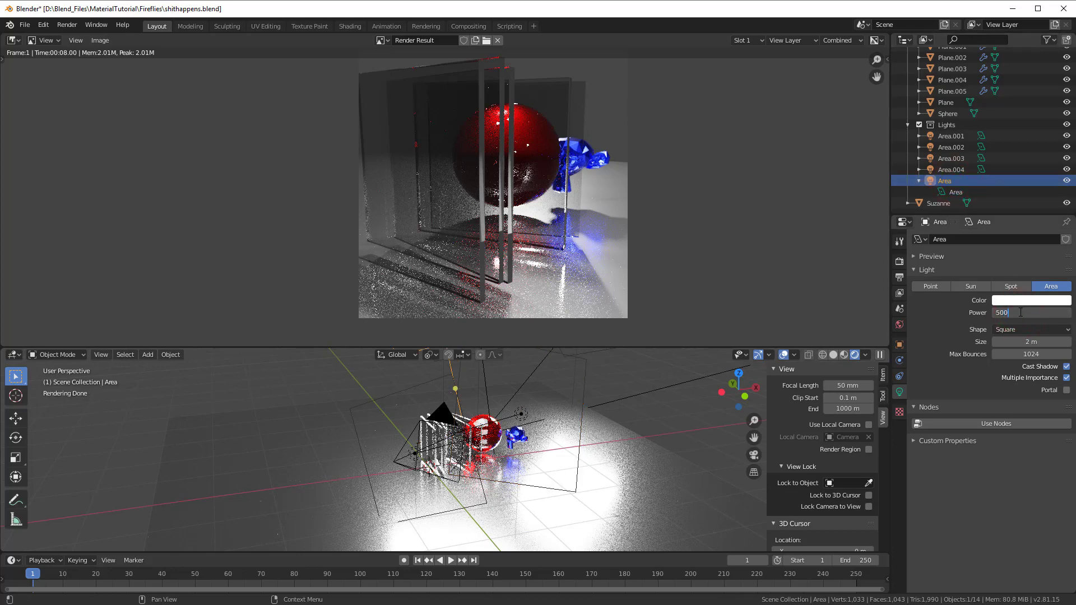
pyautogui.press('Return')
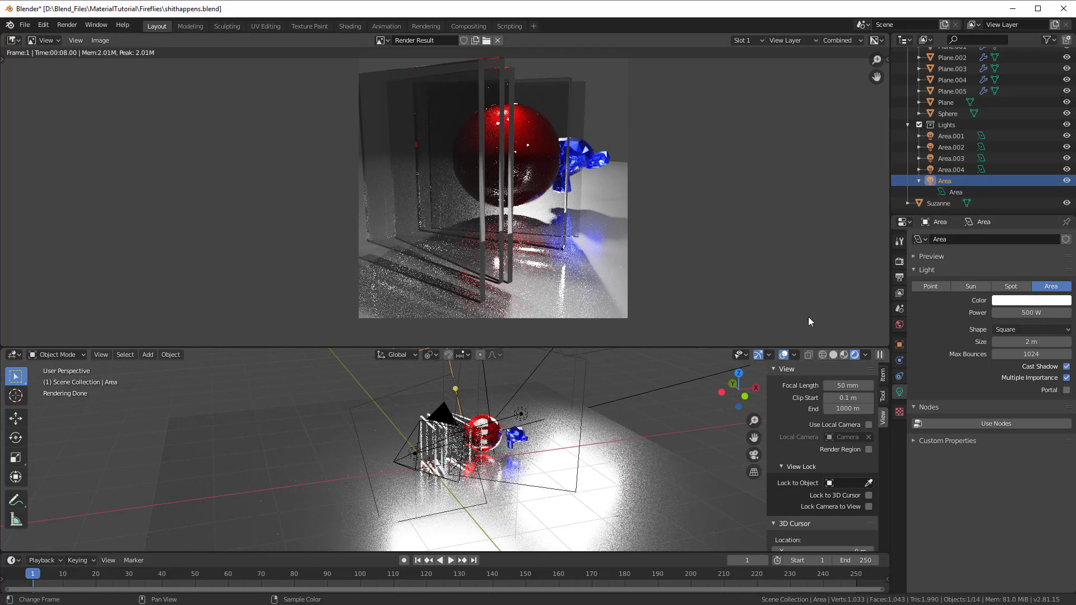
# - Render the scene with the enlarged lights into render slot 2, keeping the earlier render in slot 1
pyautogui.click(748, 41)
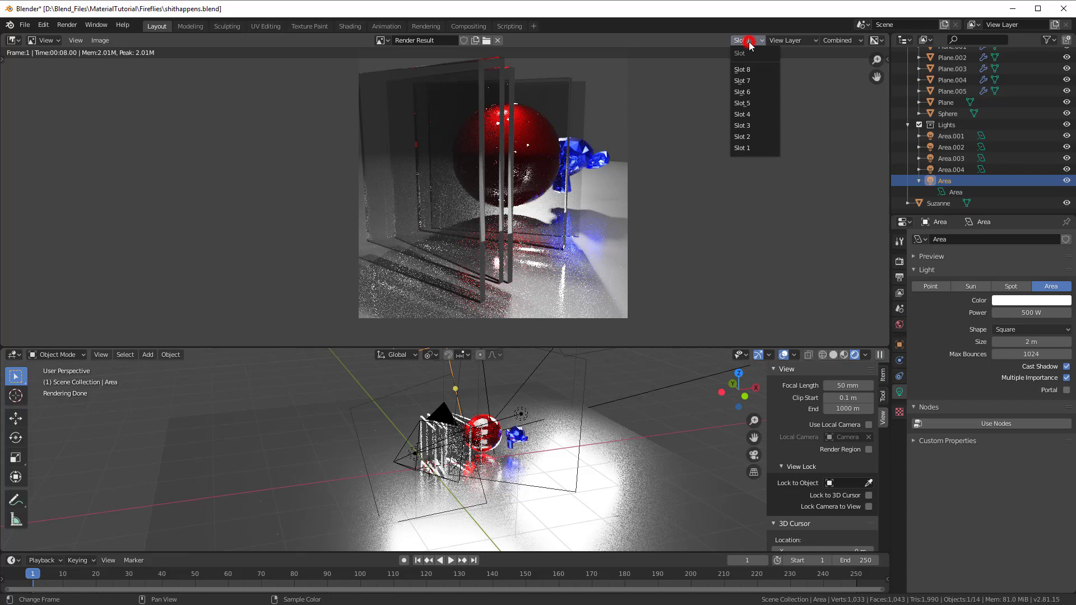
pyautogui.click(756, 139)
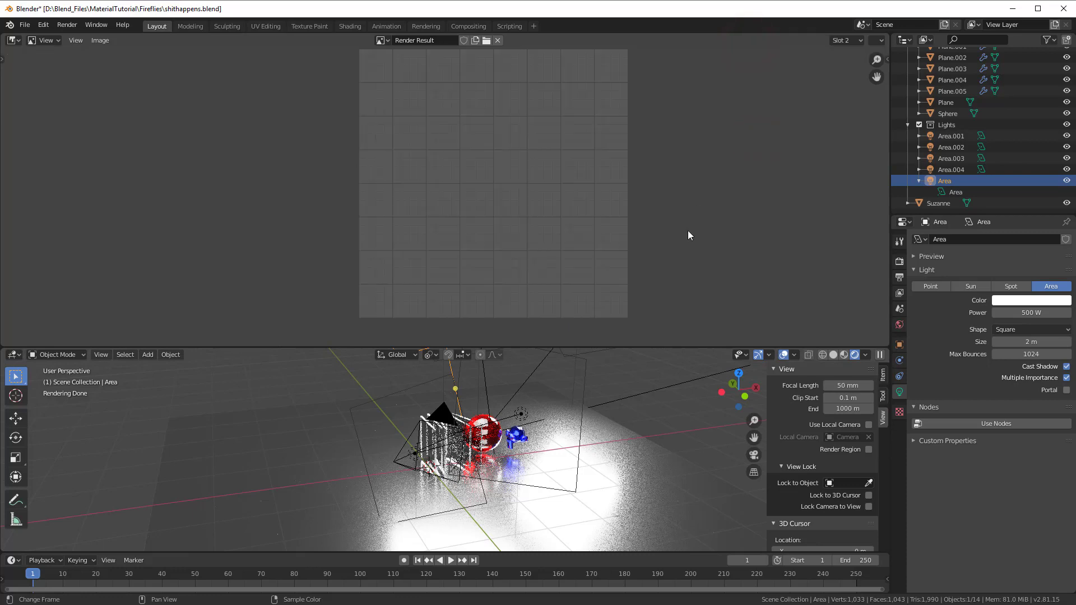
pyautogui.press('F12')
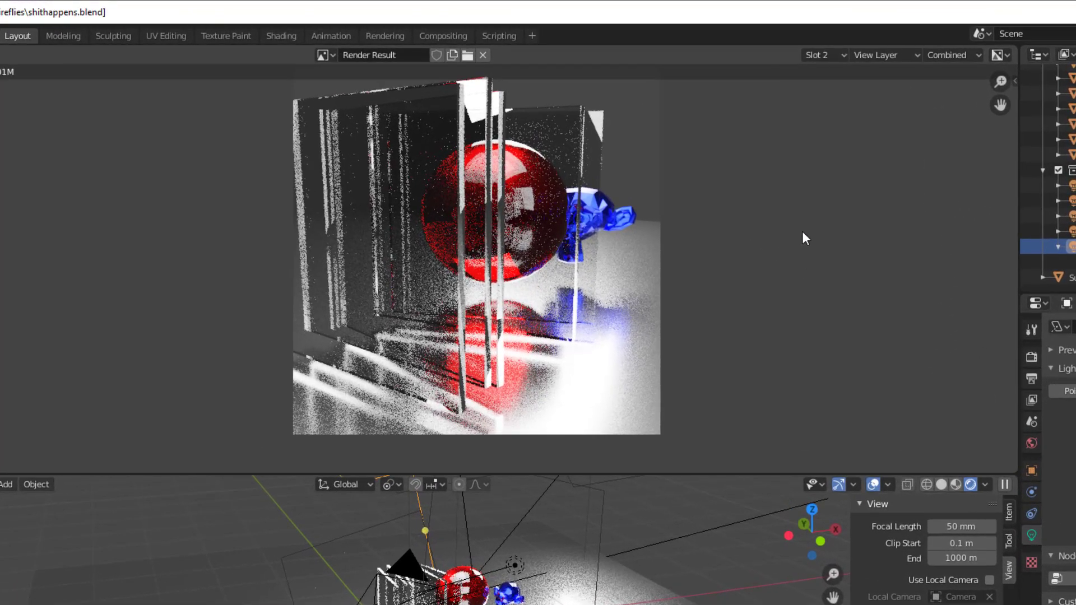
# - Compare the render in slot 1 with the one in slot 2, ending on slot 2
pyautogui.click(825, 52)
pyautogui.click(839, 207)
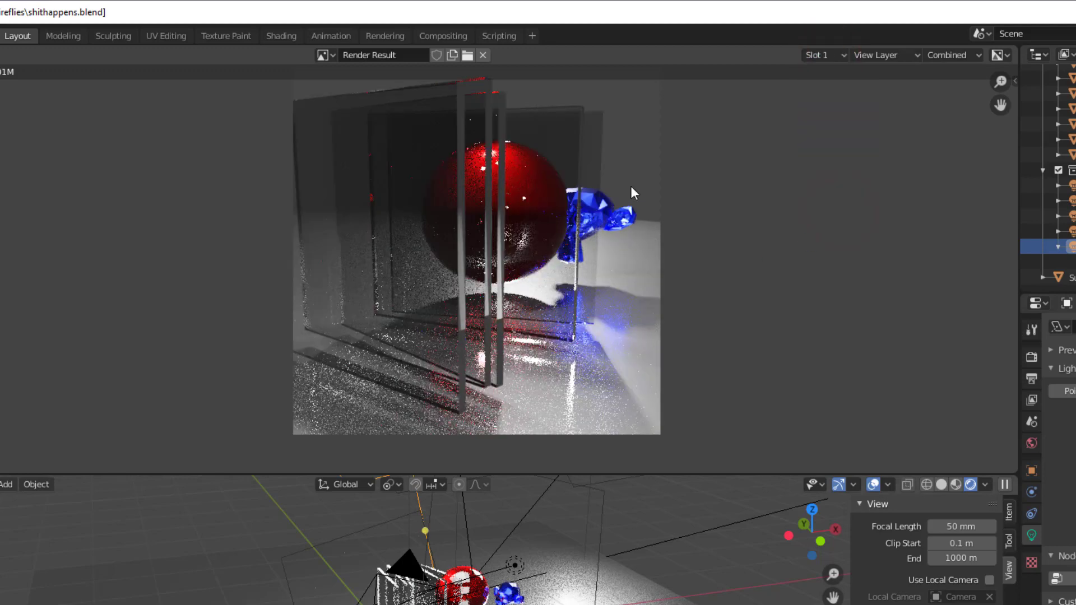
pyautogui.click(816, 56)
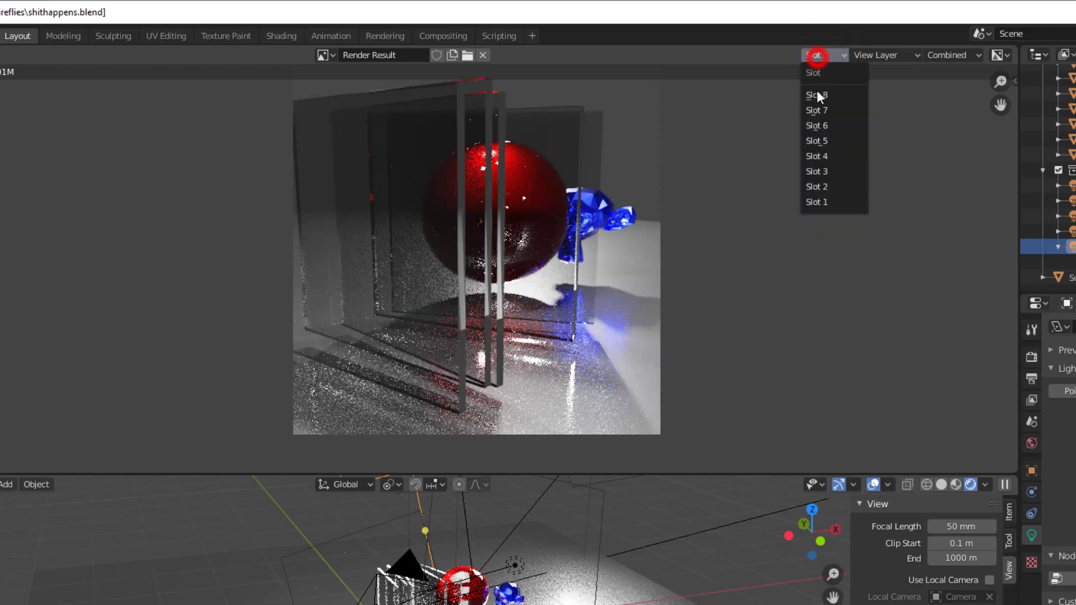
pyautogui.click(824, 192)
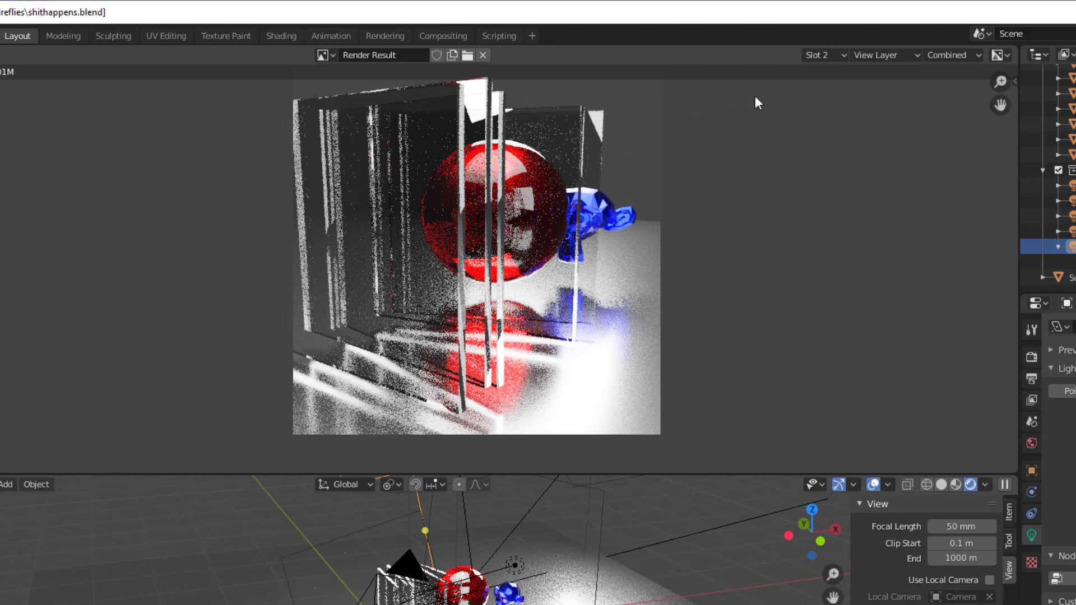
# - Check the slot 1 render once more against the enlarged-light render, returning to slot 2
pyautogui.click(822, 56)
pyautogui.click(828, 199)
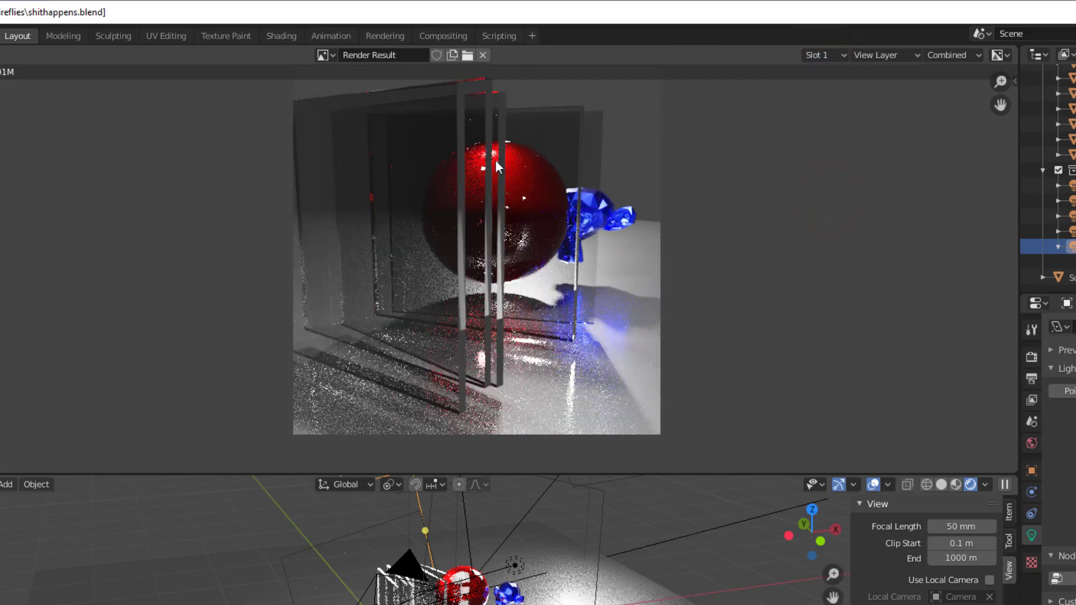
pyautogui.click(815, 55)
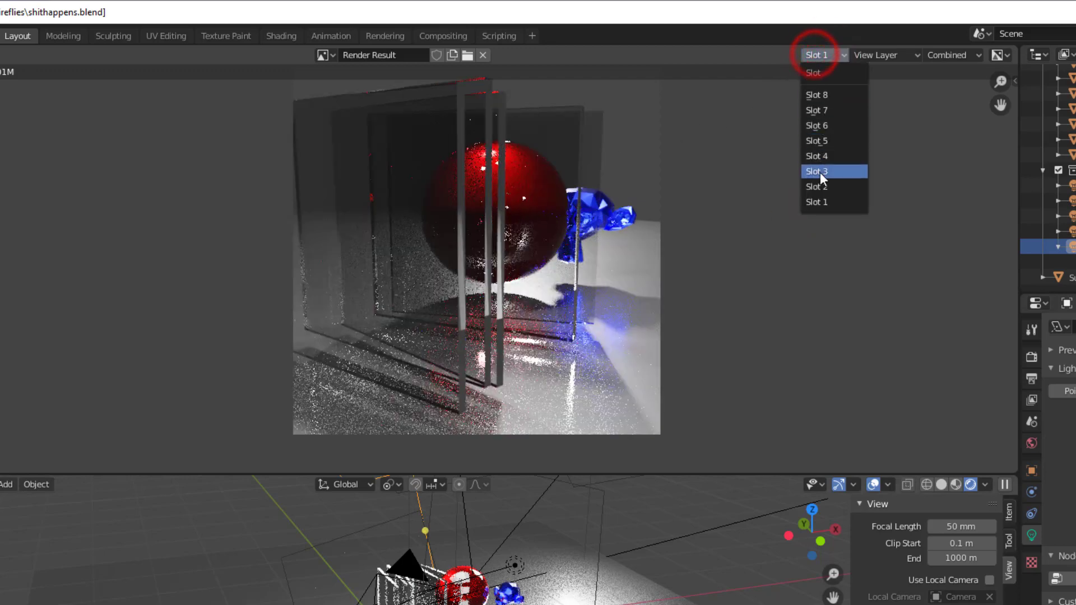
pyautogui.click(820, 187)
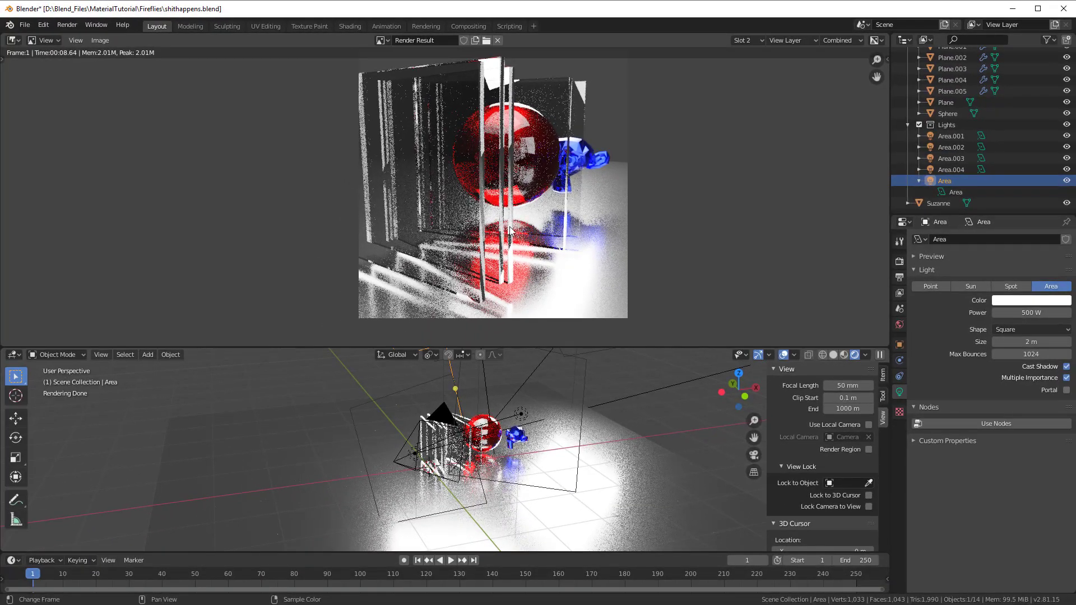
# - Raise the Area.001 light along the Z axis, out of the camera's view, and render again into slot 2
pyautogui.scroll(-1, 440, 468)
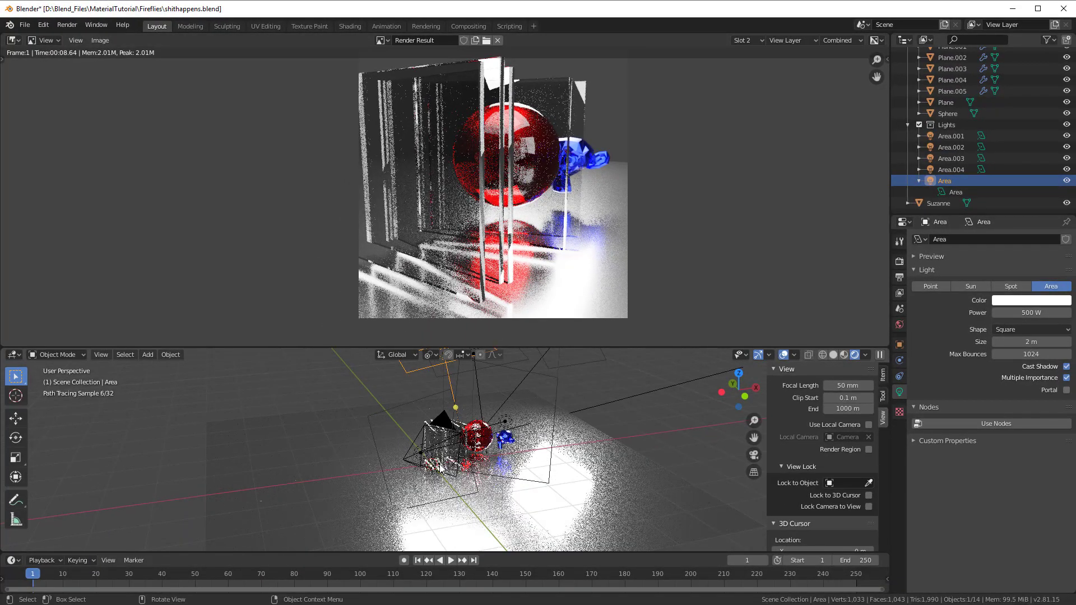
pyautogui.scroll(2, 439, 468)
pyautogui.moveTo(439, 468)
pyautogui.mouseDown(button='middle')
pyautogui.moveTo(506, 466)
pyautogui.moveTo(444, 471)
pyautogui.mouseUp(button='middle')
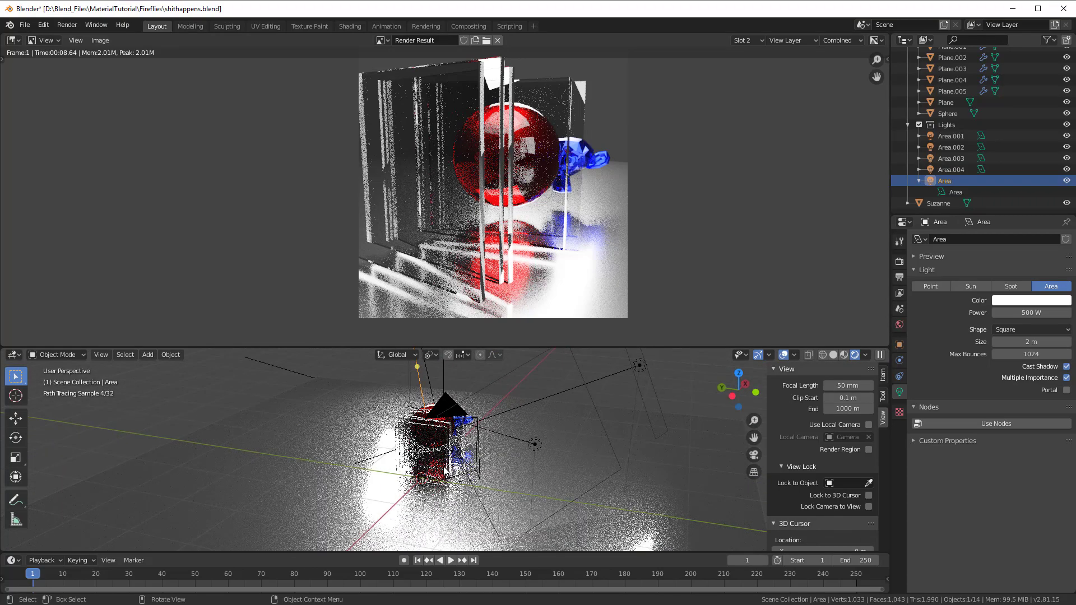
pyautogui.scroll(-2, 444, 471)
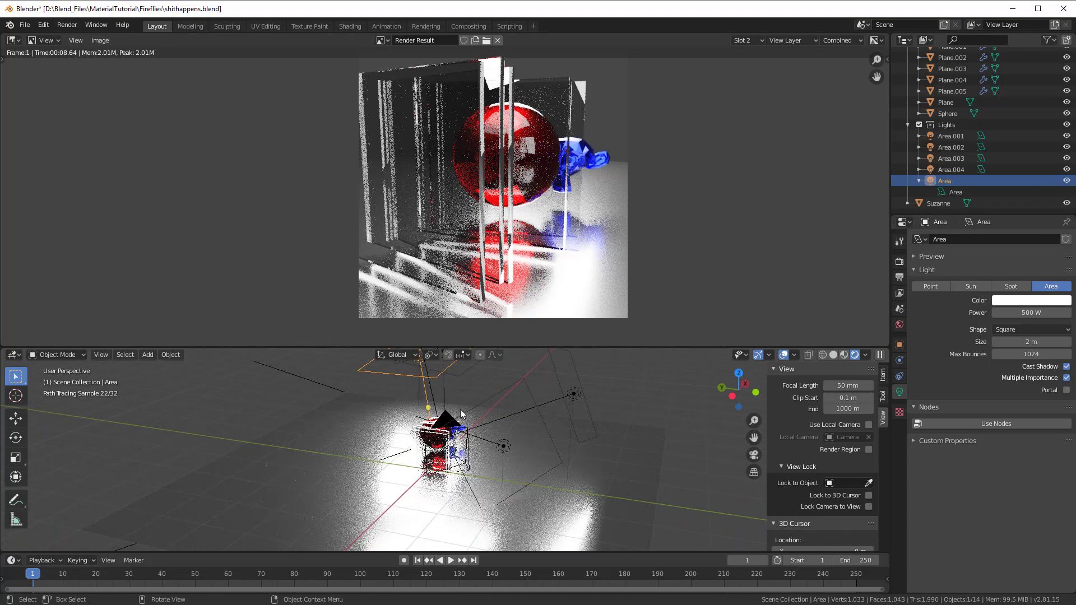
pyautogui.click(753, 455)
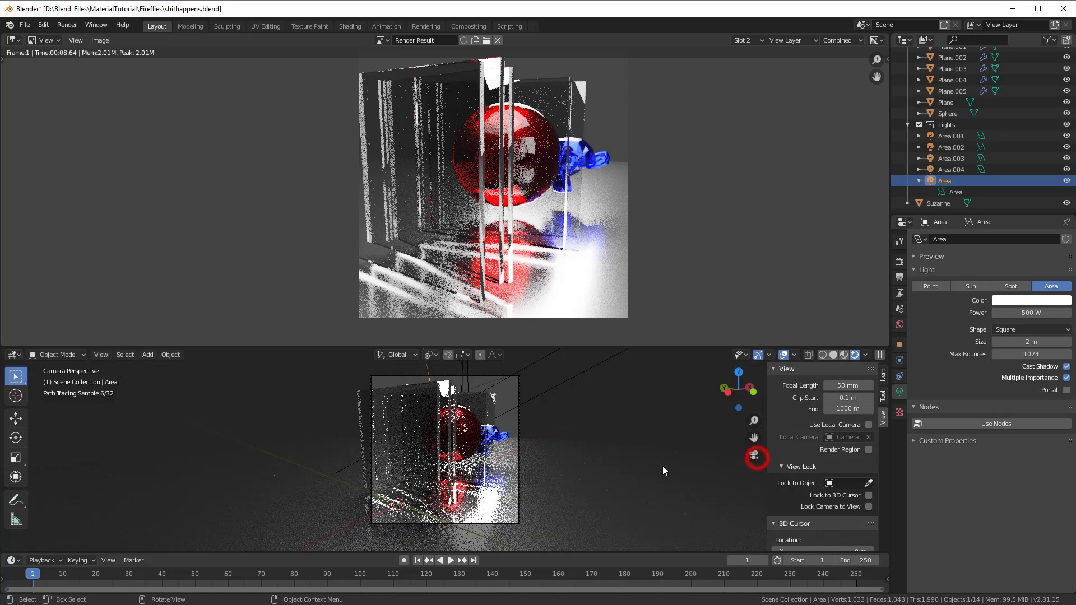
pyautogui.click(462, 367)
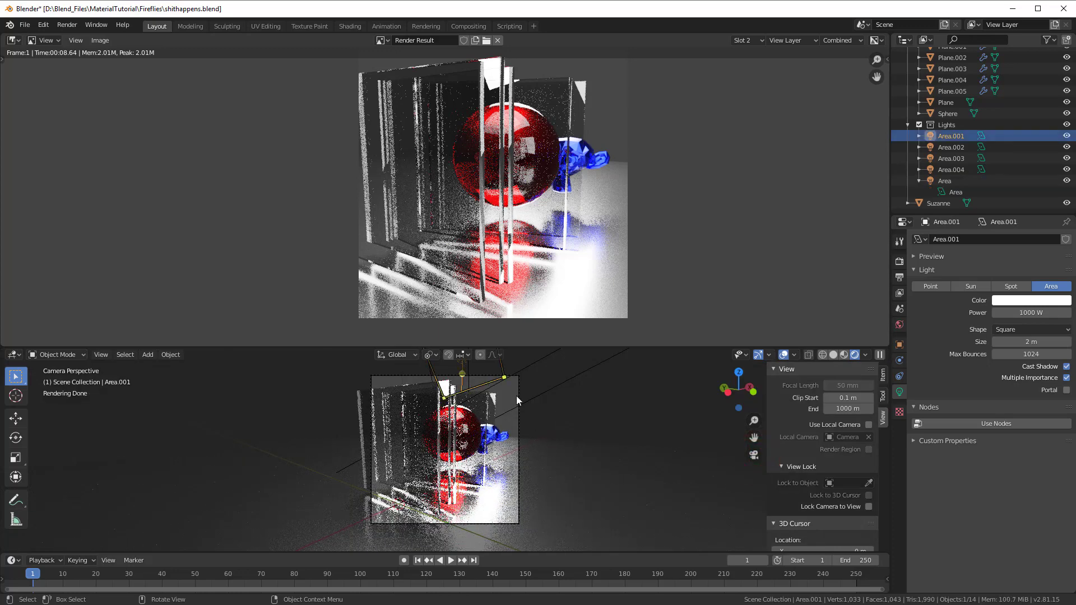
pyautogui.press('g')
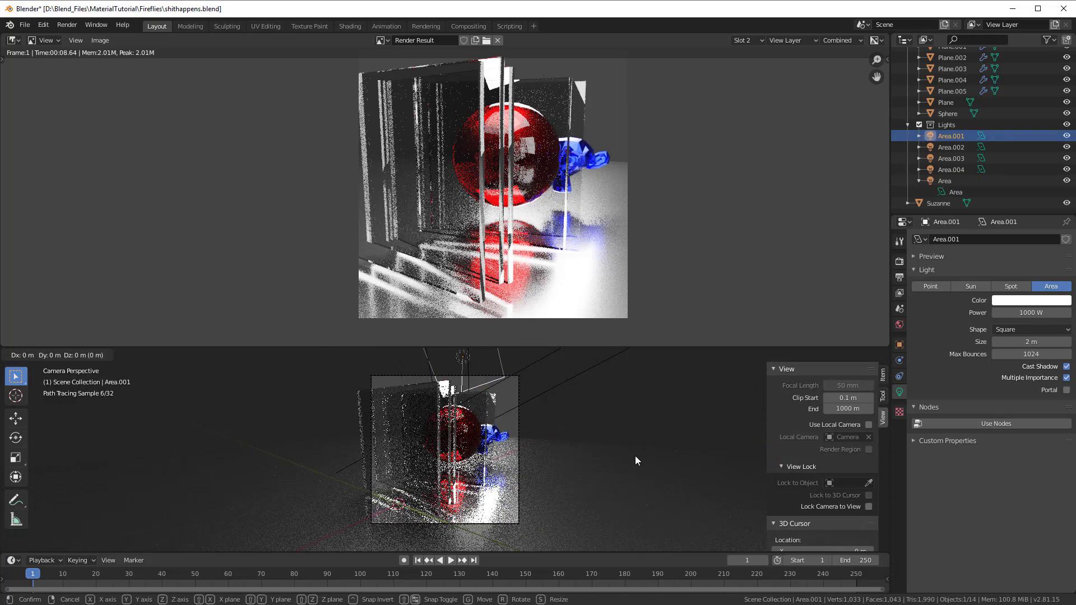
pyautogui.press('z')
pyautogui.click(633, 421)
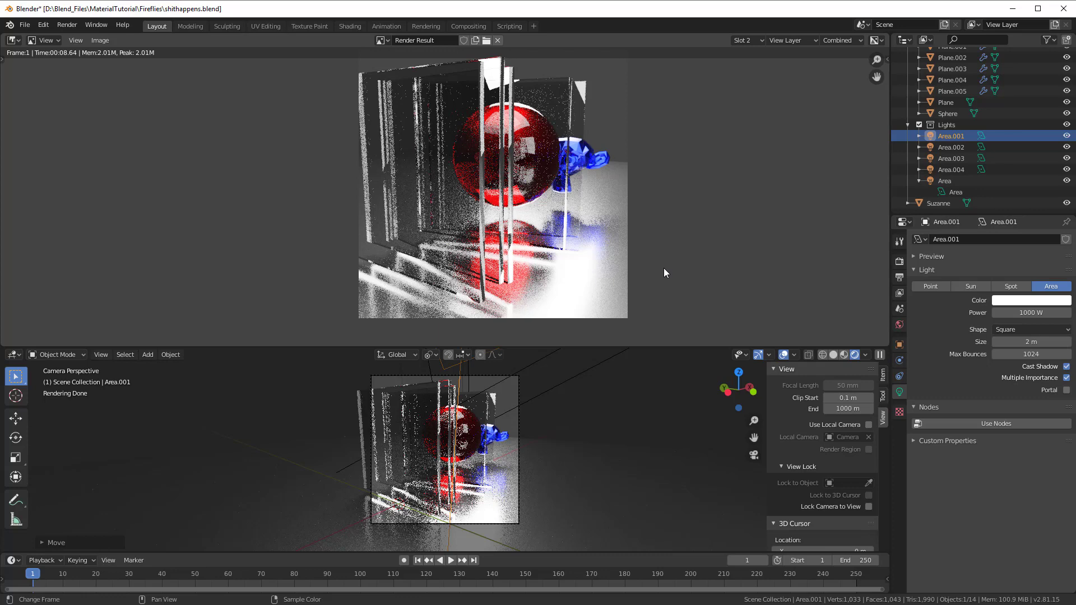
pyautogui.press('F12')
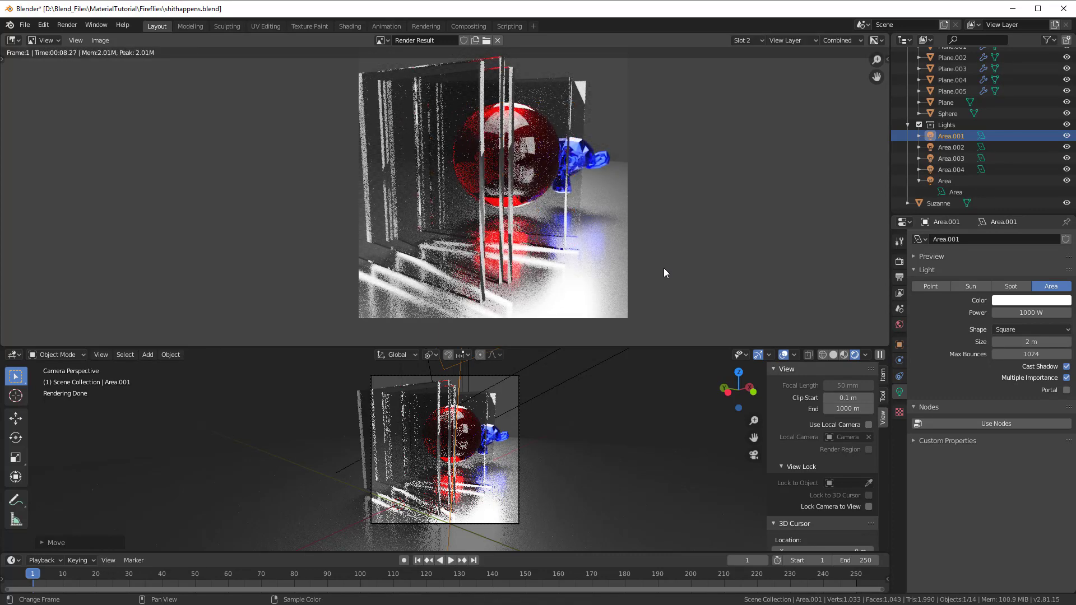
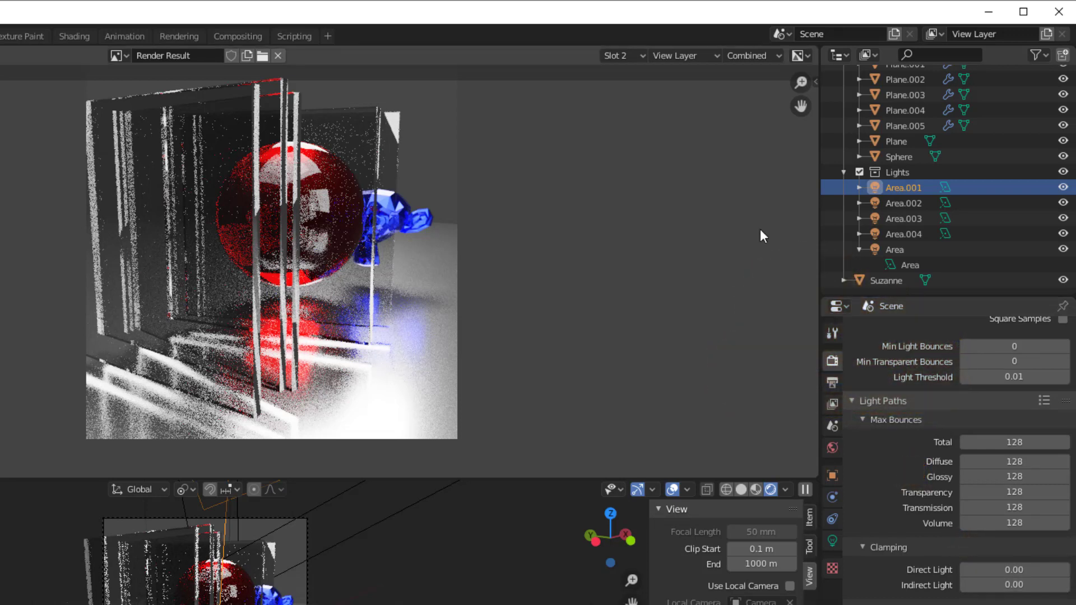
# - Set indirect light clamping to 10 and render the scene into slot 3
pyautogui.click(640, 55)
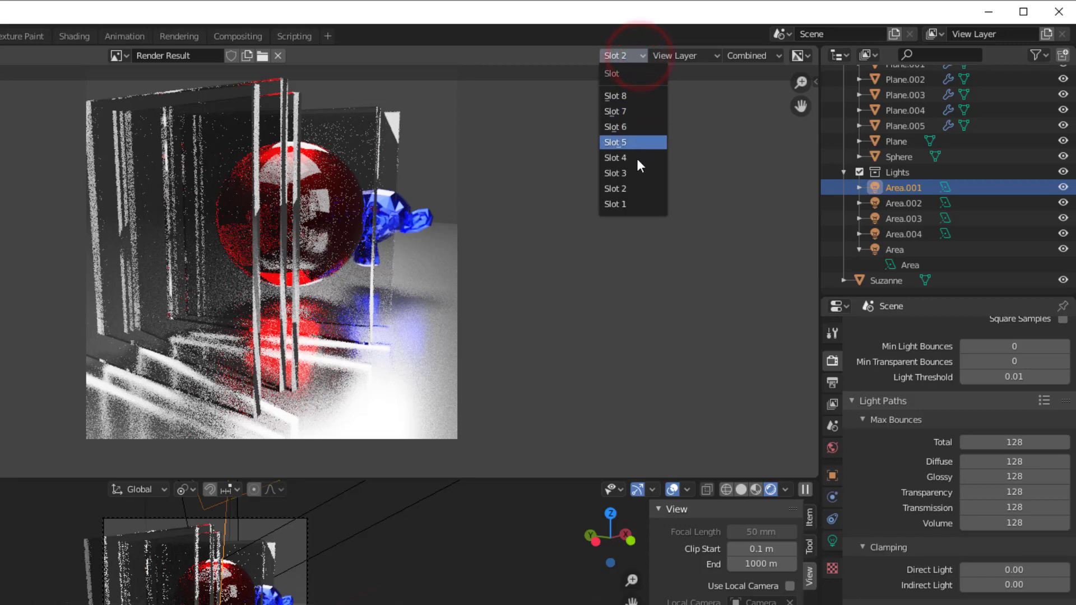
pyautogui.click(637, 171)
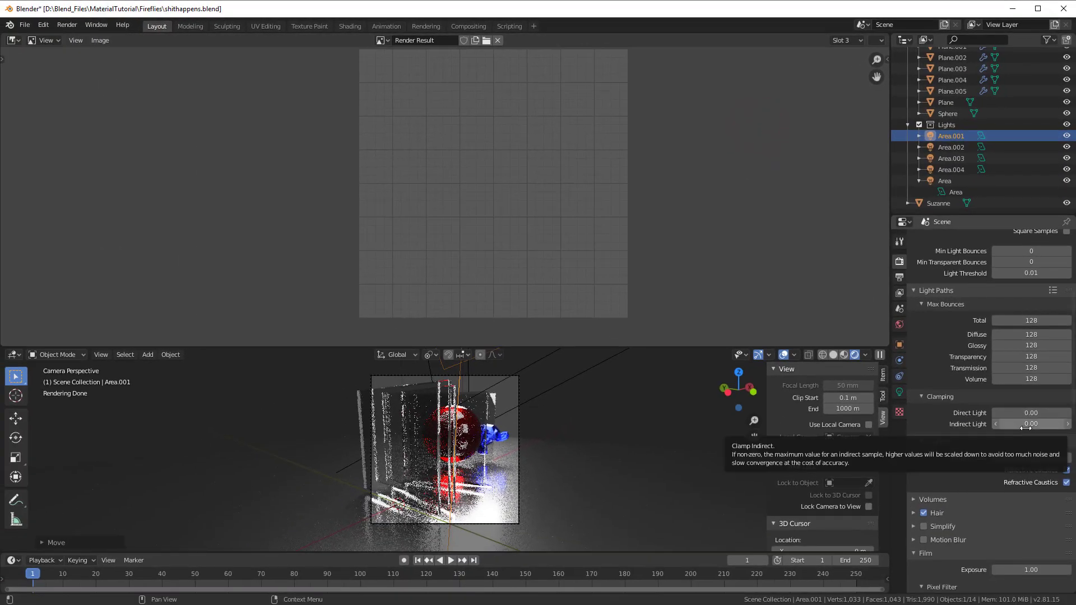
pyautogui.click(1025, 428)
pyautogui.write('10')
pyautogui.press('Return')
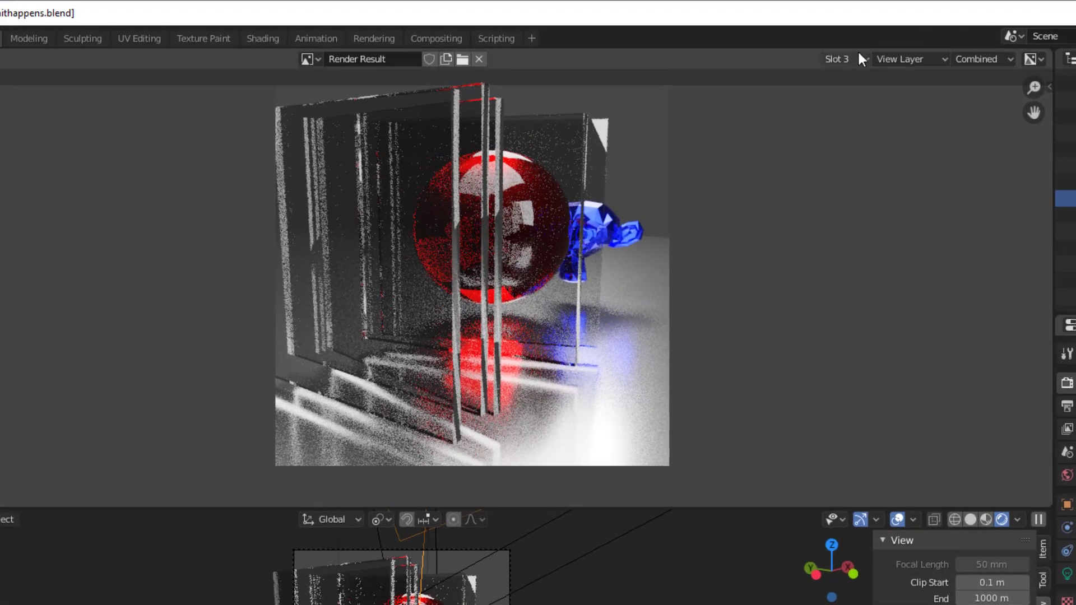
# - Compare the unclamped render in slot 2 with the clamped one in slot 3, ending on slot 3
pyautogui.click(859, 58)
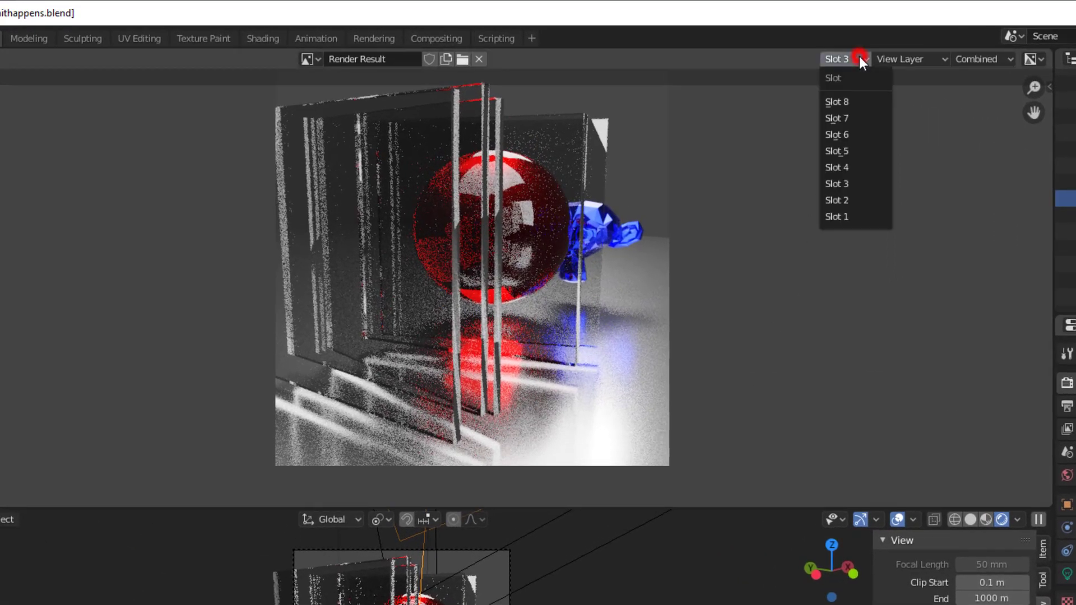
pyautogui.click(852, 200)
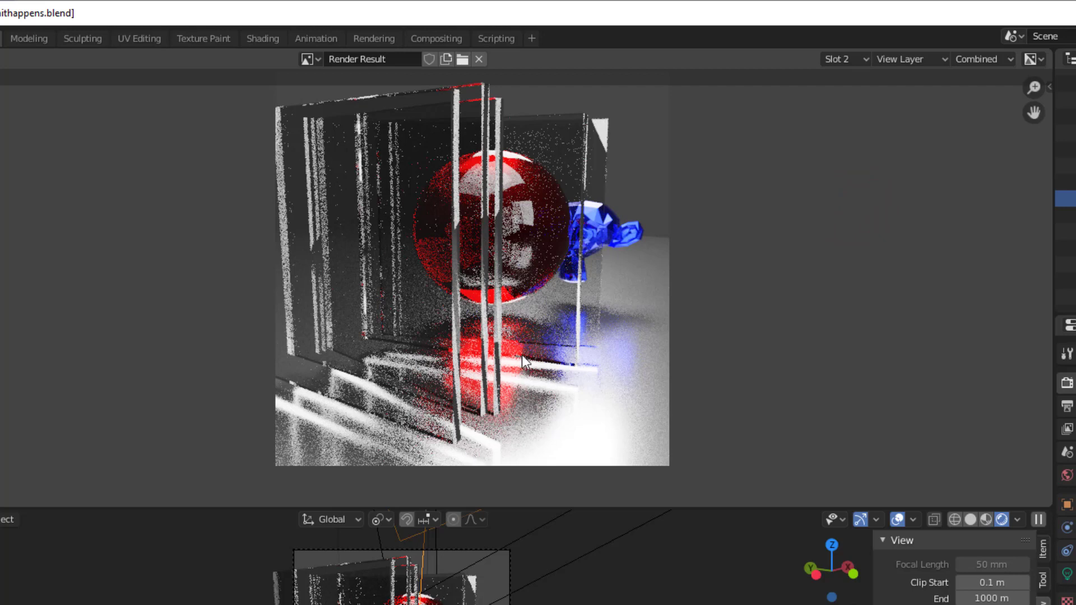
pyautogui.click(831, 62)
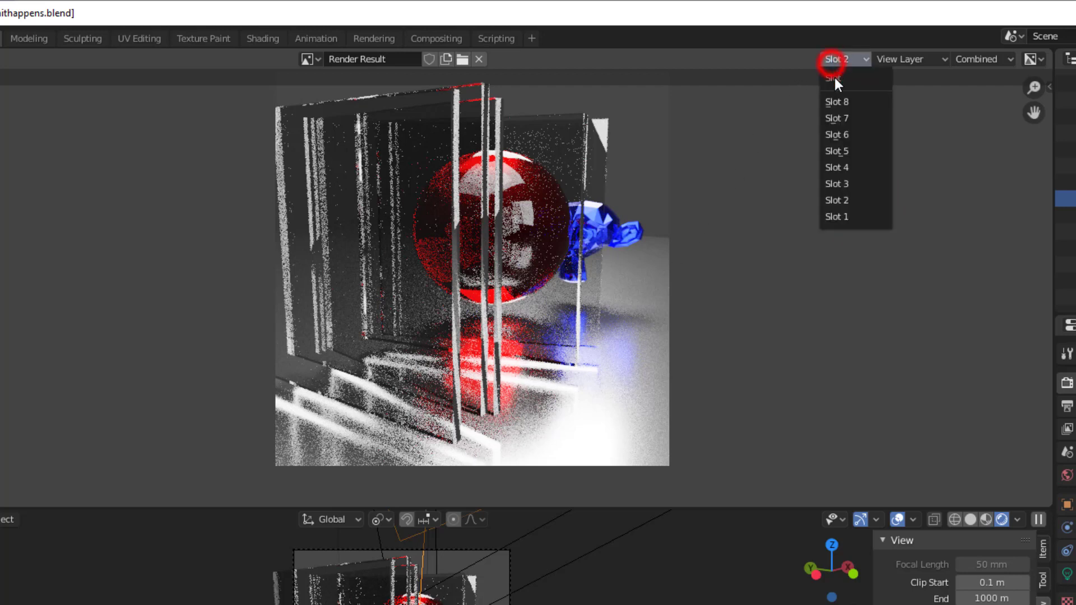
pyautogui.click(855, 183)
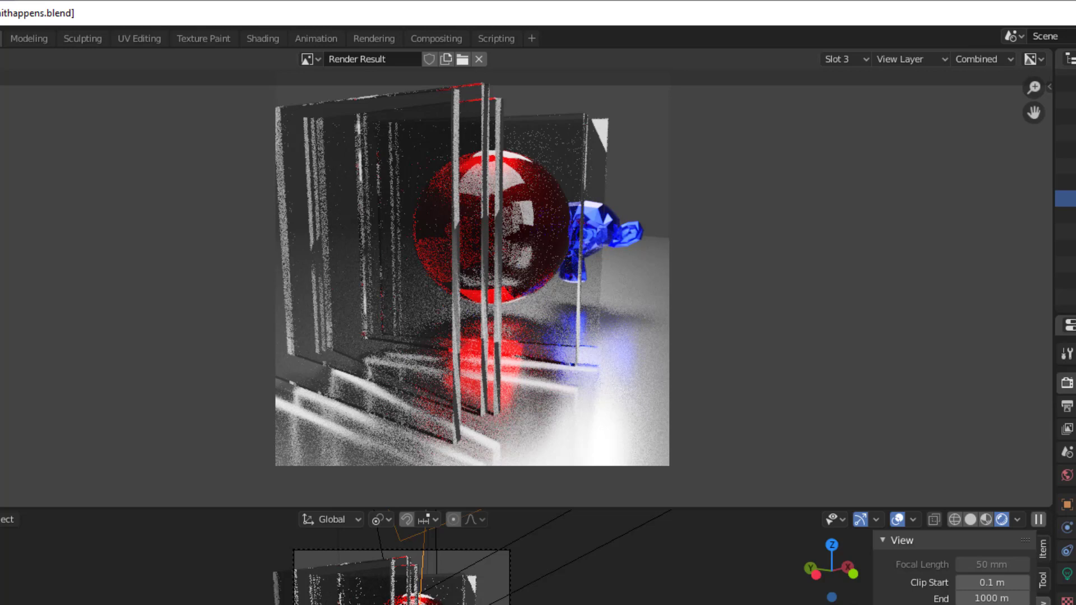
# - Set direct light clamping to 5 and render the scene into slot 5
pyautogui.press('j')
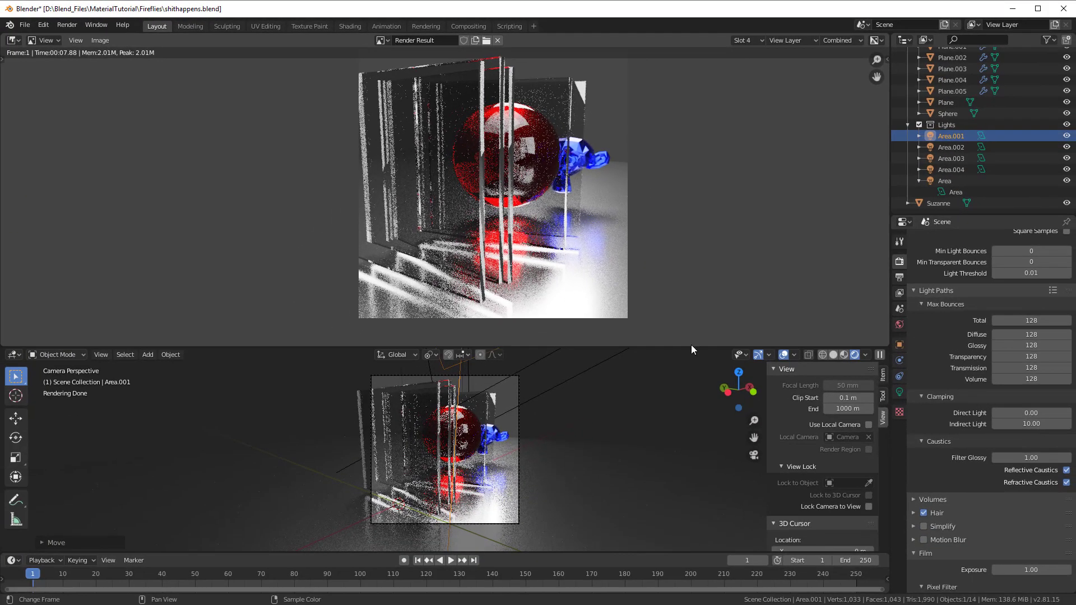
pyautogui.click(1045, 412)
pyautogui.write('5')
pyautogui.press('Return')
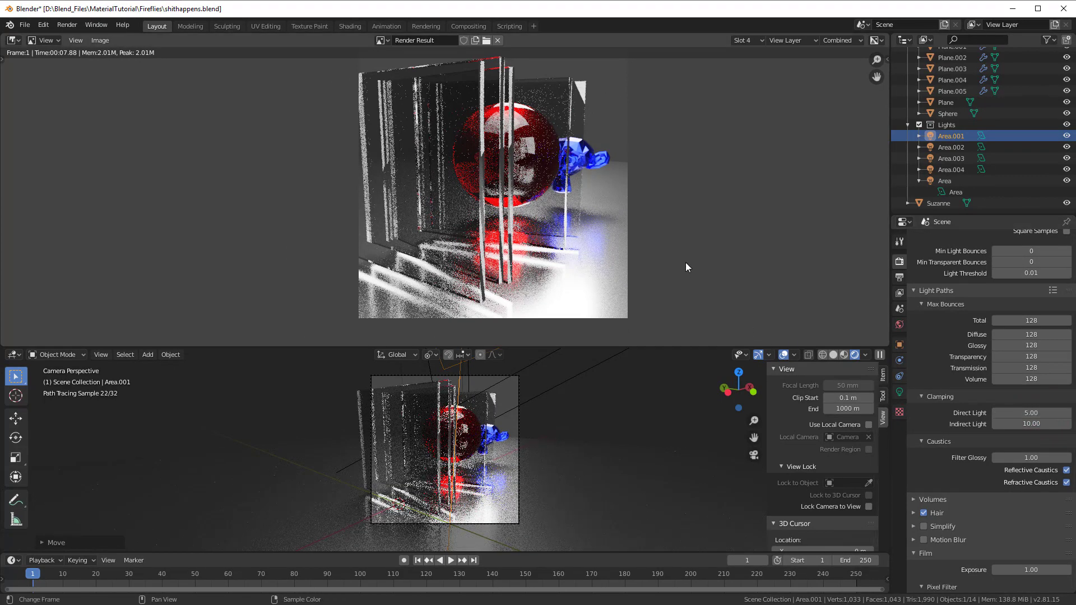
pyautogui.click(745, 40)
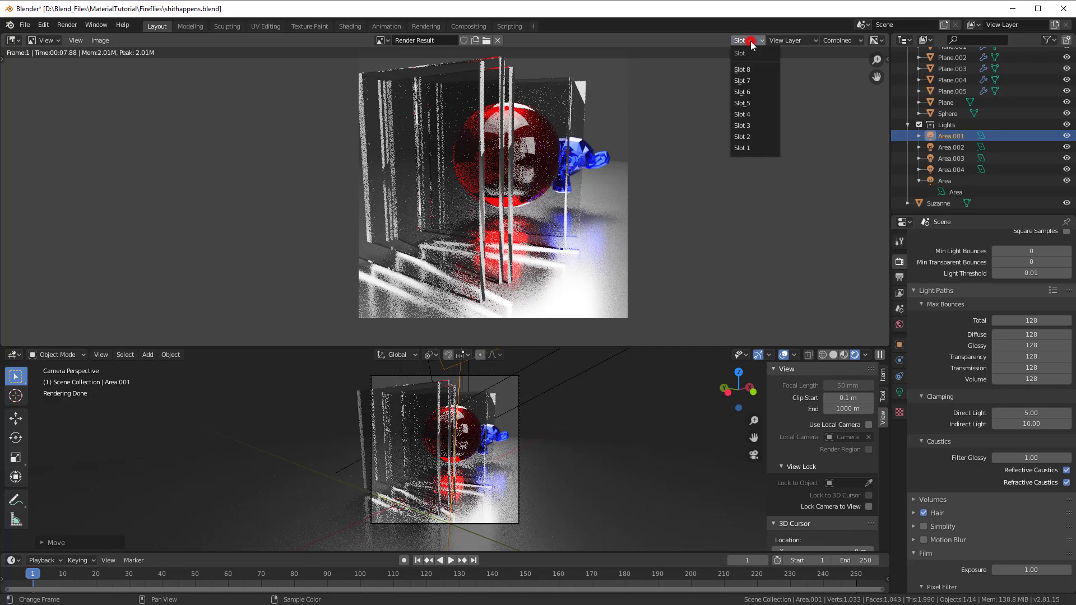
pyautogui.click(755, 103)
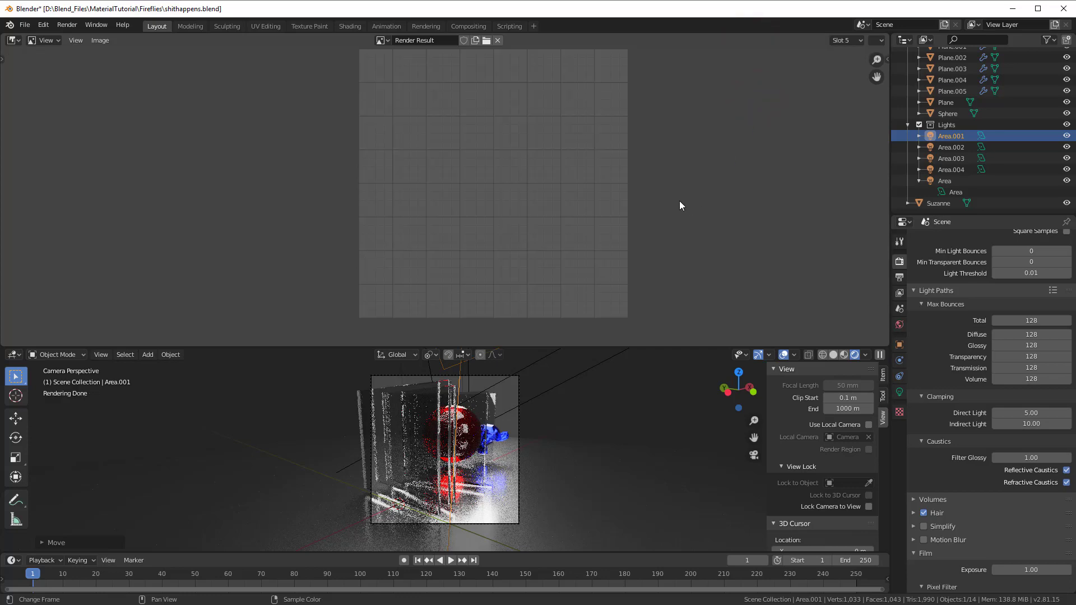
pyautogui.press('F12')
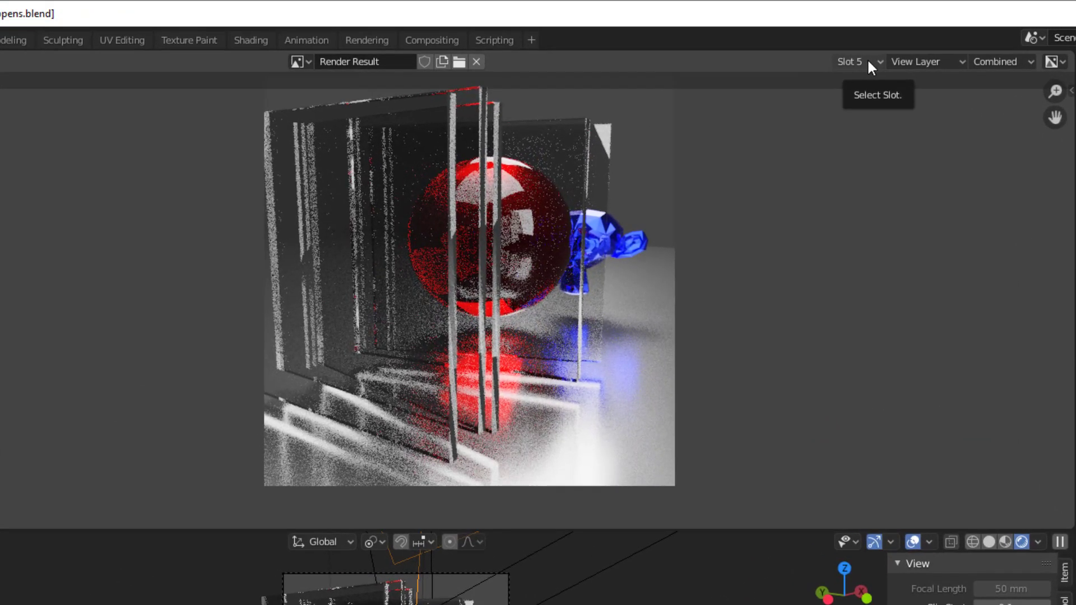
# - Compare the render in slot 4 with the direct-clamped one in slot 5, ending on slot 5
pyautogui.click(866, 59)
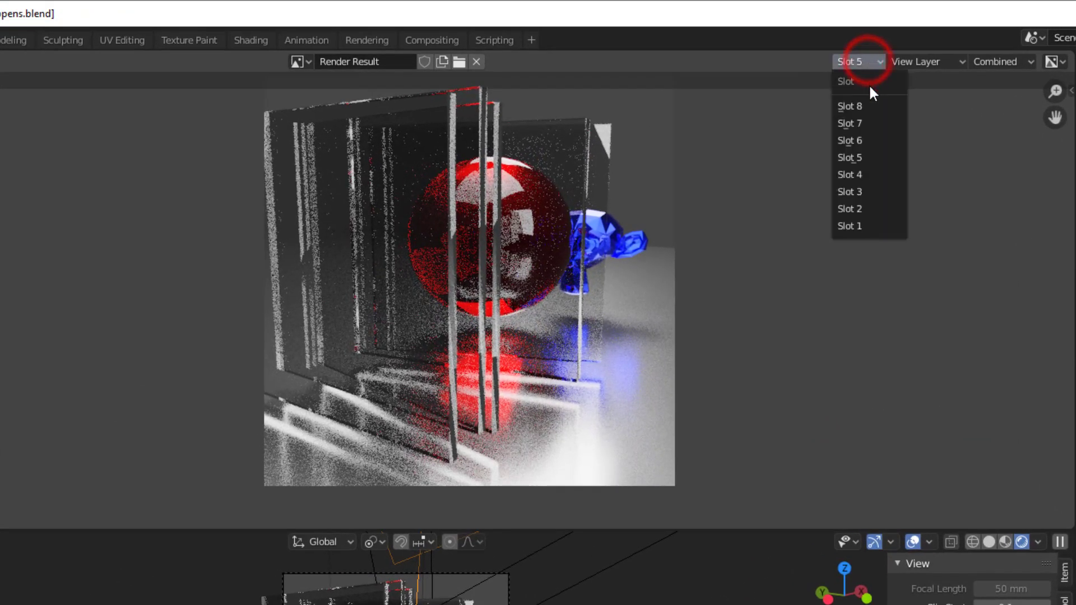
pyautogui.click(871, 175)
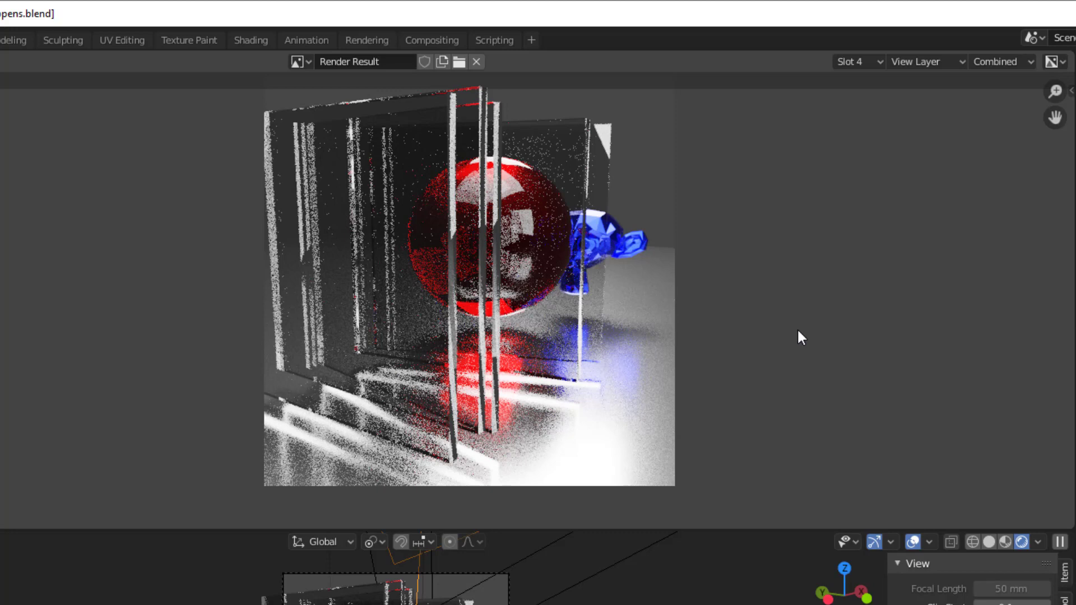
pyautogui.click(859, 60)
pyautogui.click(878, 157)
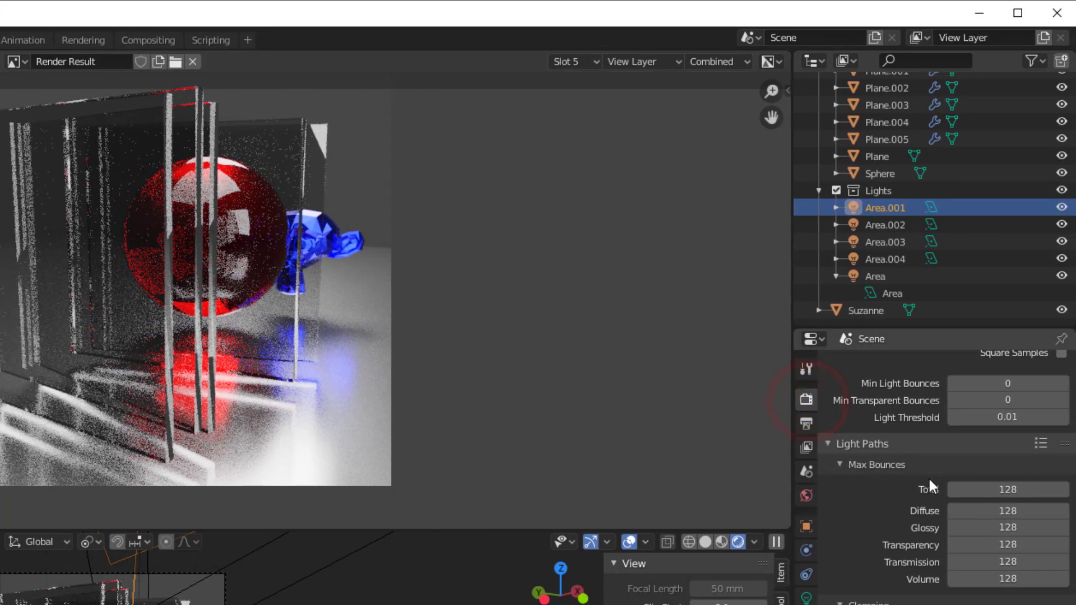
# - Set the render samples to 1024 and render the scene into slot 6
pyautogui.scroll(8, 927, 462)
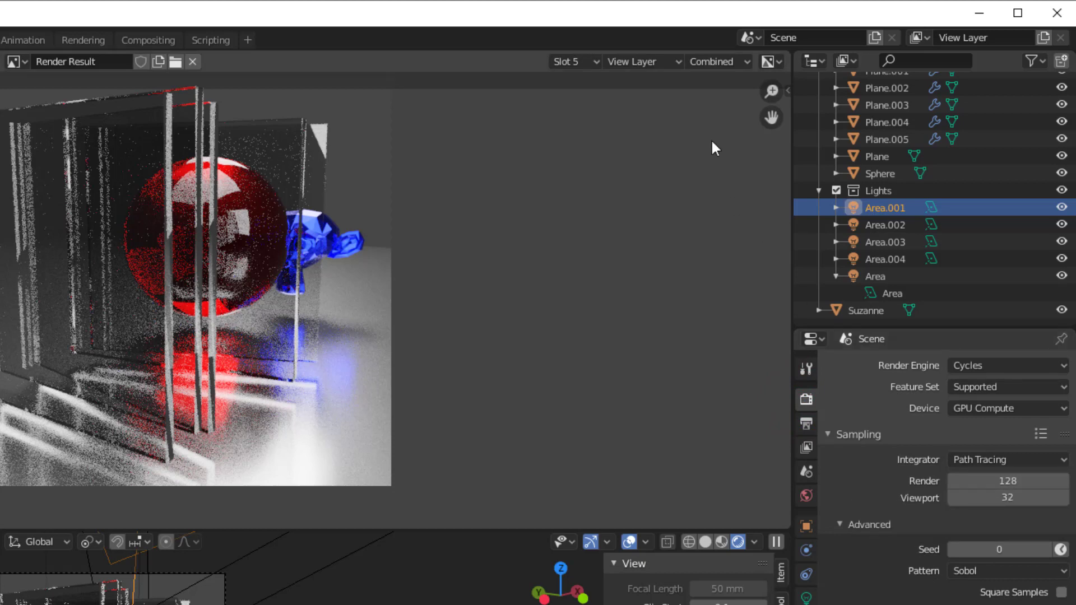
pyautogui.click(595, 60)
pyautogui.click(594, 140)
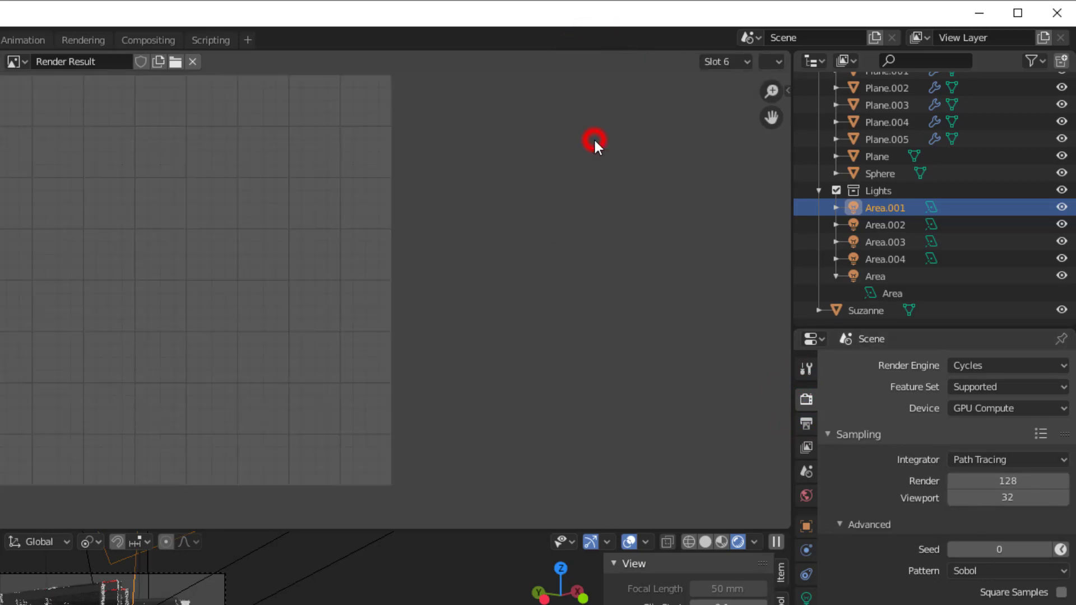
pyautogui.click(985, 482)
pyautogui.write('1024')
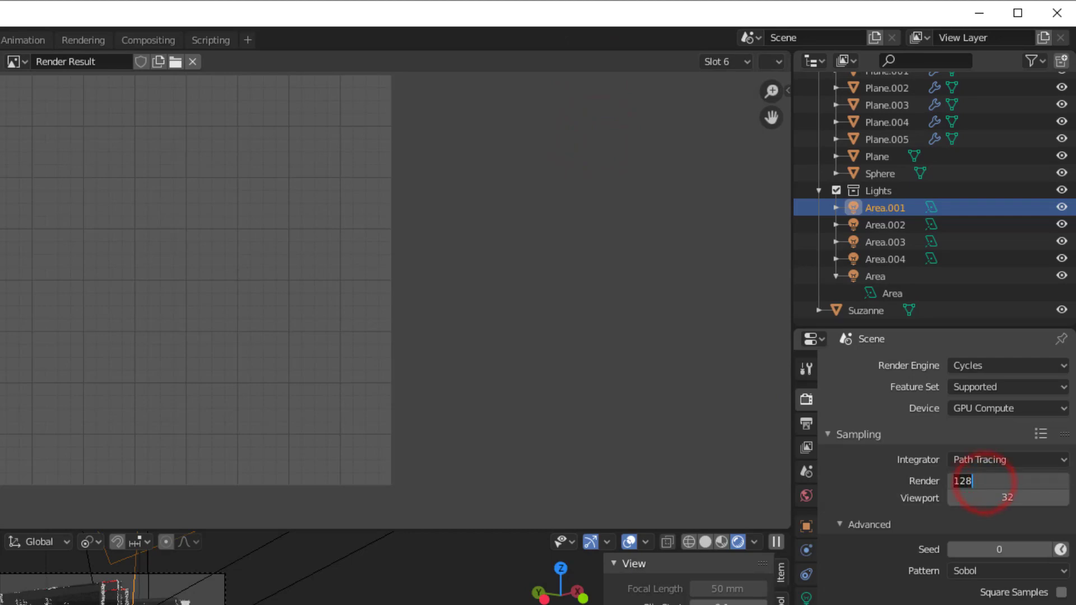
pyautogui.press('Return')
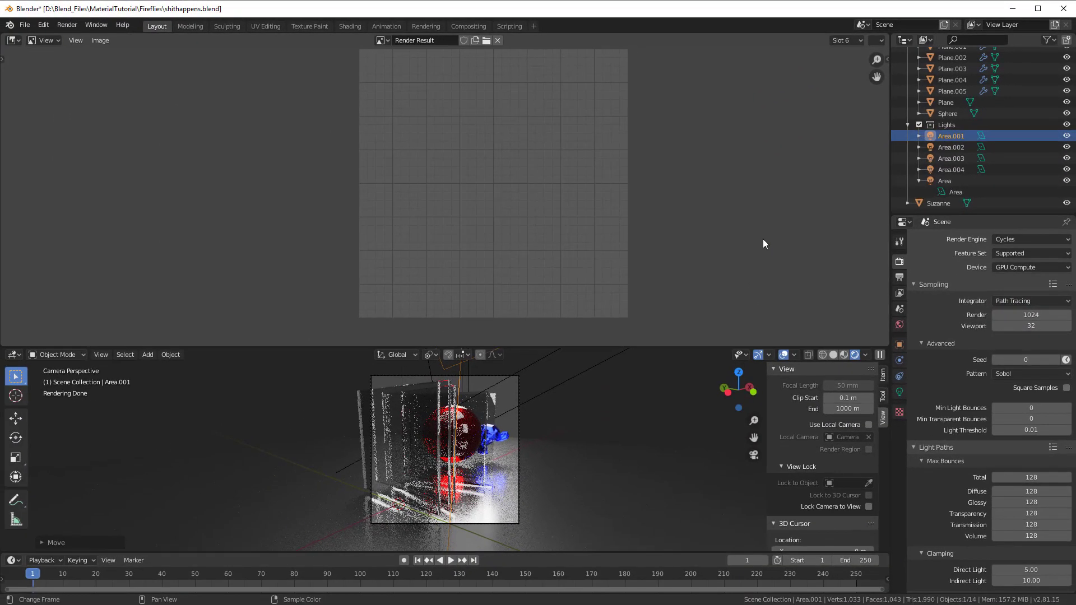
pyautogui.press('F12')
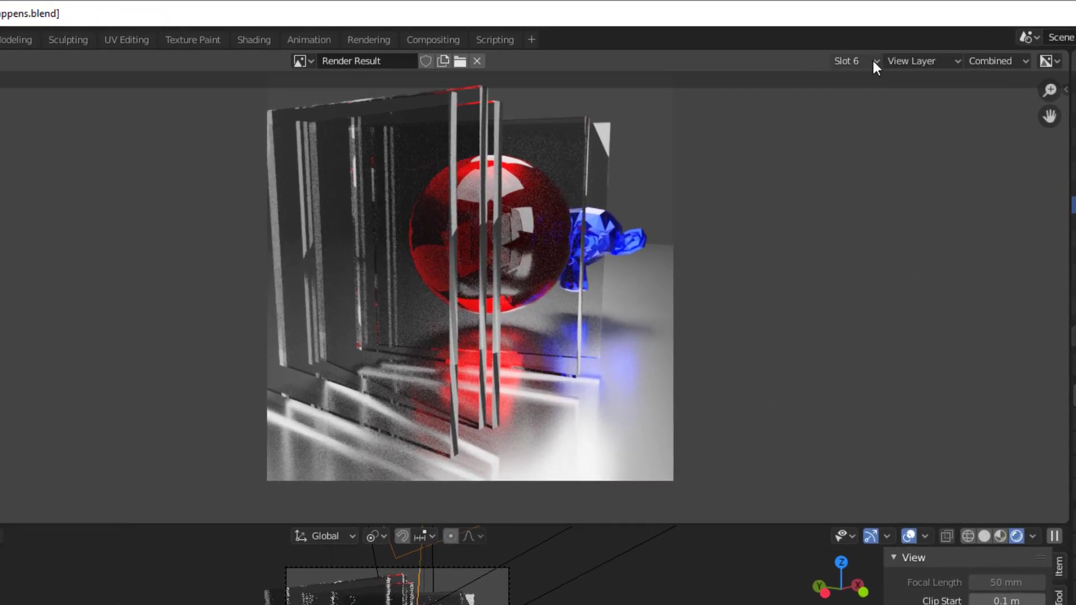
# - Compare the render in slot 5 with the 1024-sample one in slot 6, ending on slot 6
pyautogui.click(758, 40)
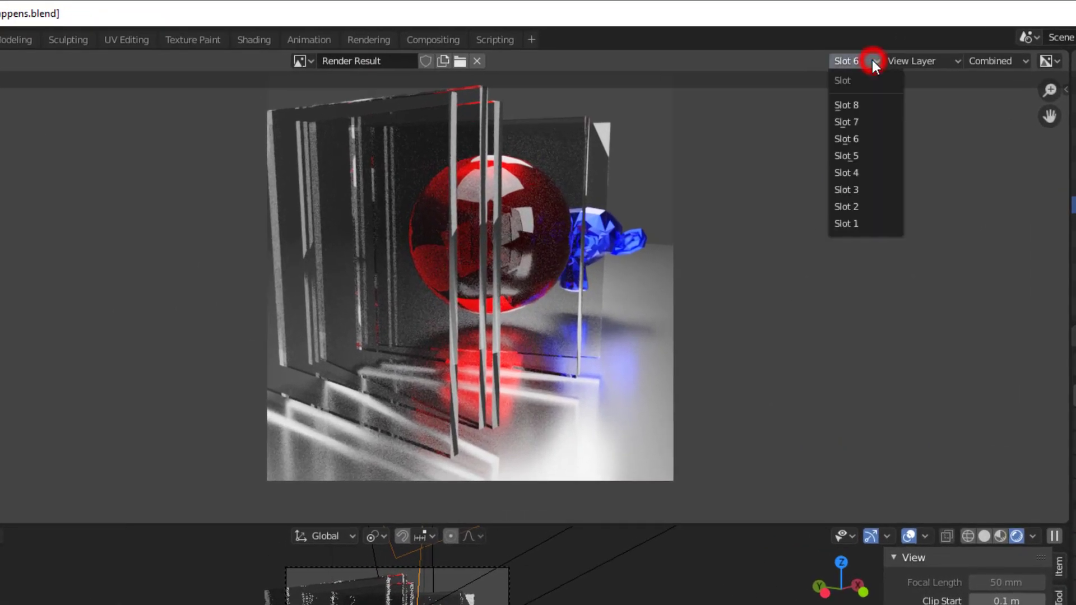
pyautogui.click(872, 153)
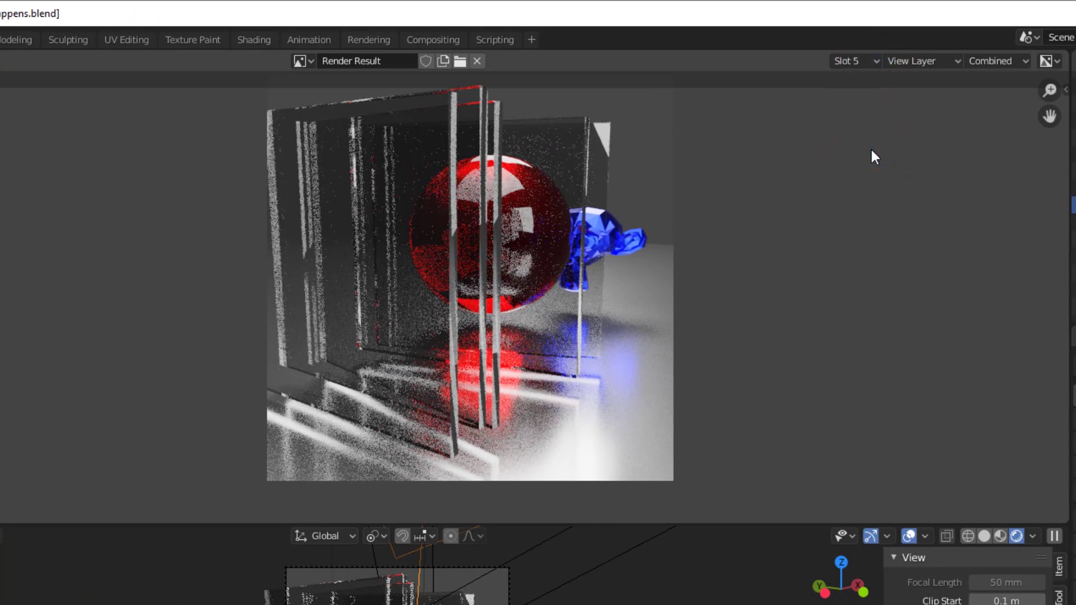
pyautogui.click(865, 61)
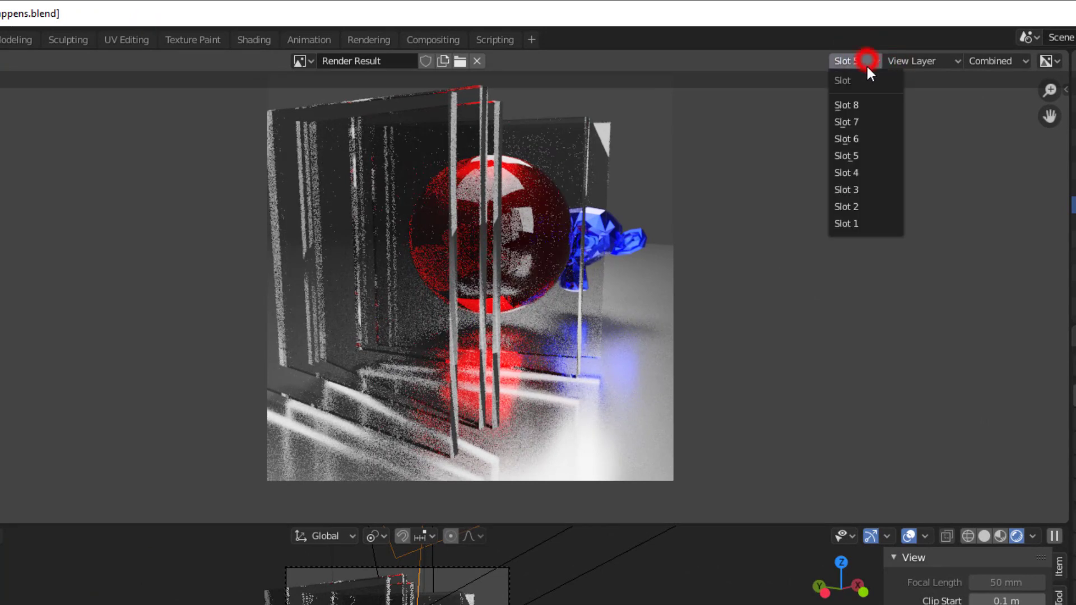
pyautogui.click(869, 143)
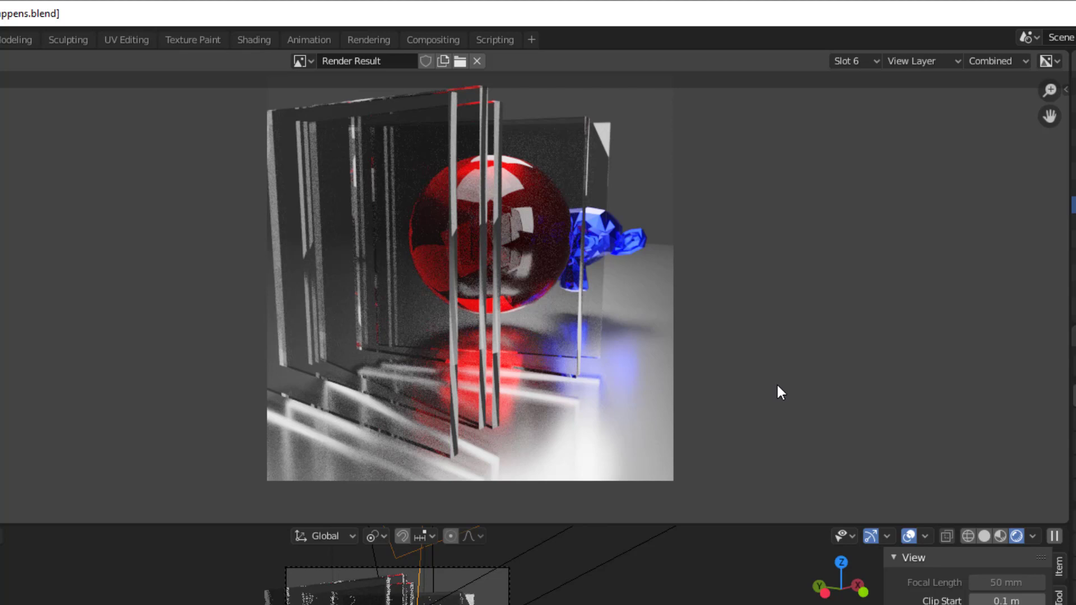
# - Enable denoising for the view layer and render the scene into slot 7
pyautogui.click(872, 59)
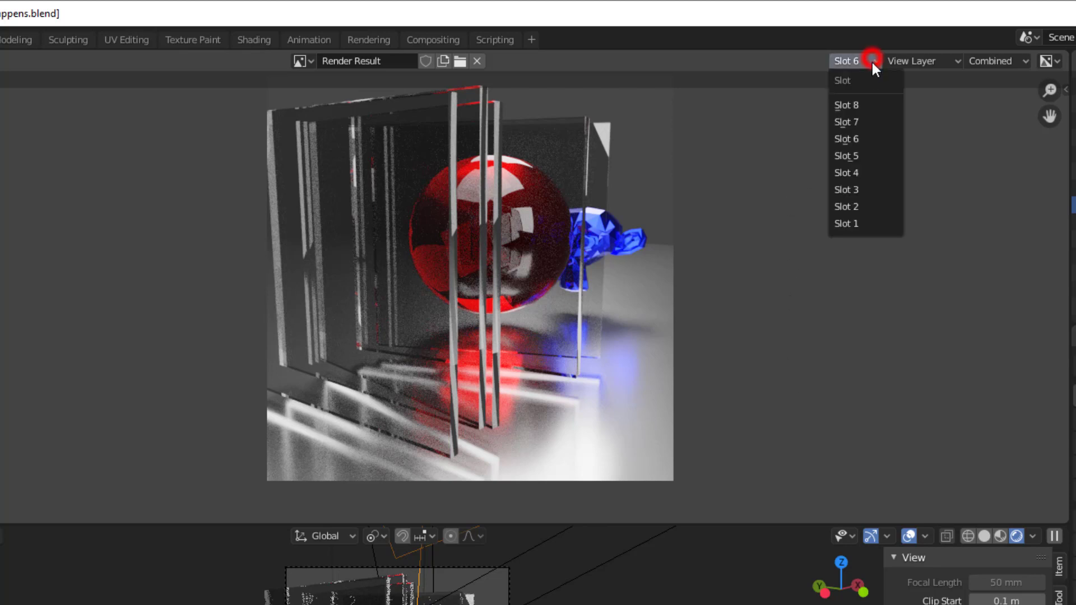
pyautogui.click(859, 122)
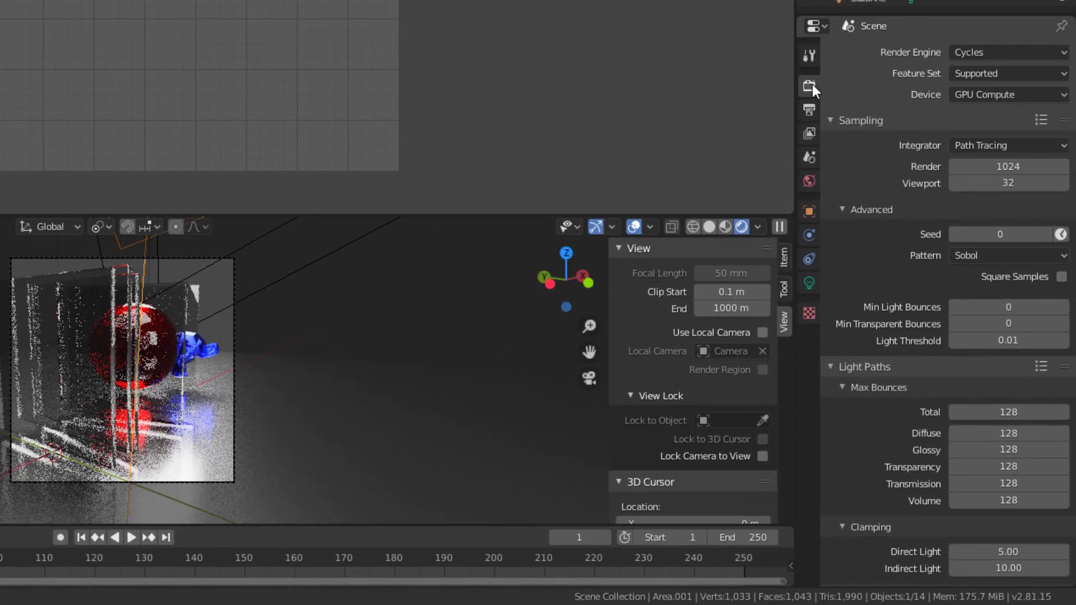
pyautogui.click(810, 133)
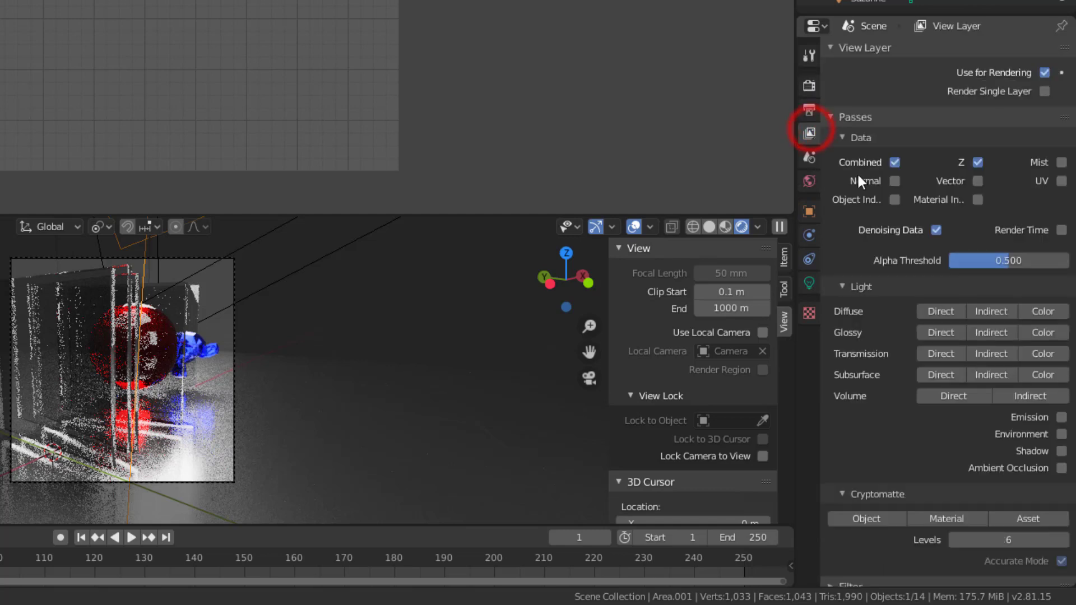
pyautogui.scroll(-2, 877, 210)
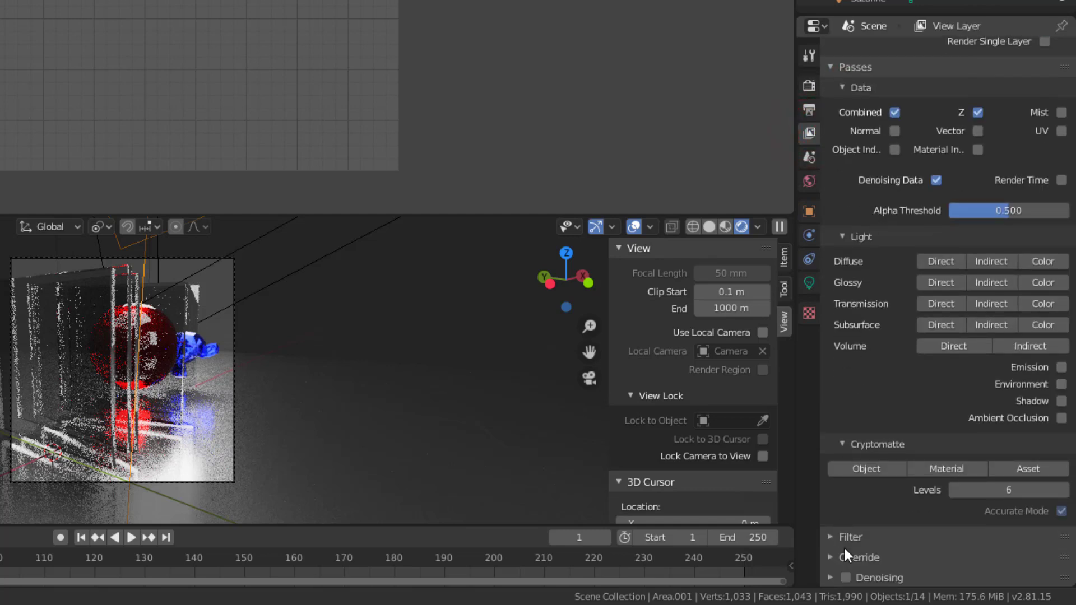
pyautogui.click(845, 577)
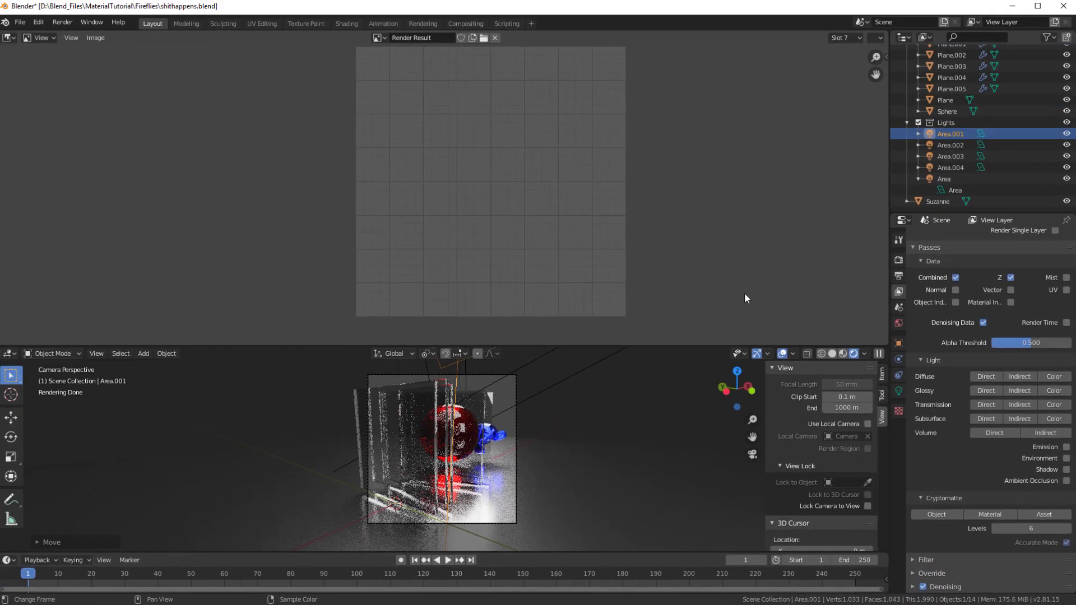
pyautogui.press('F12')
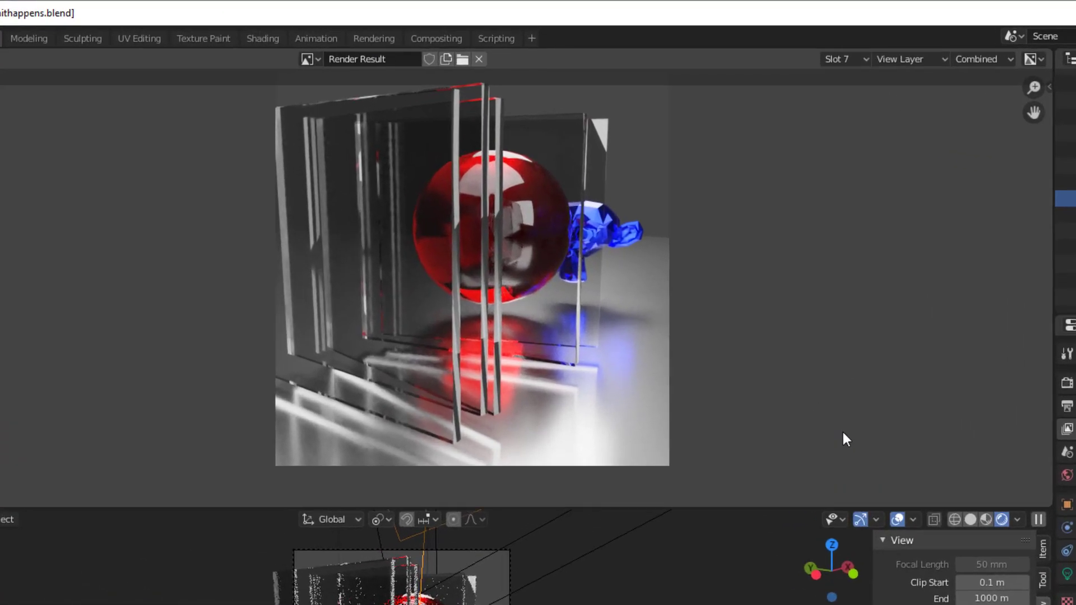
# - Compare the noisy render in slot 6 with the denoised one in slot 7 up close, ending on slot 7
pyautogui.click(843, 61)
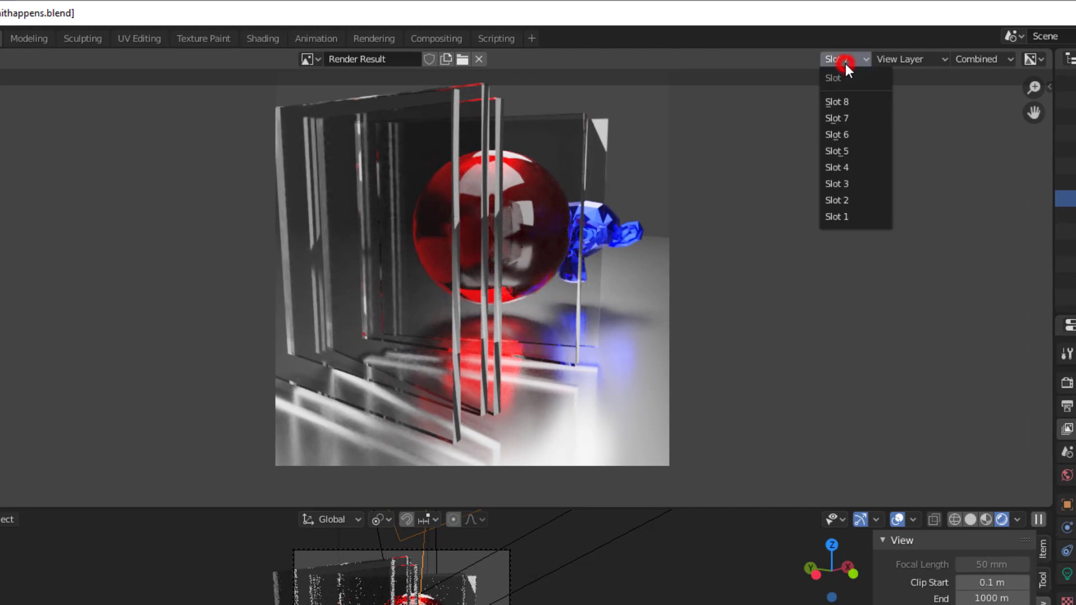
pyautogui.click(852, 132)
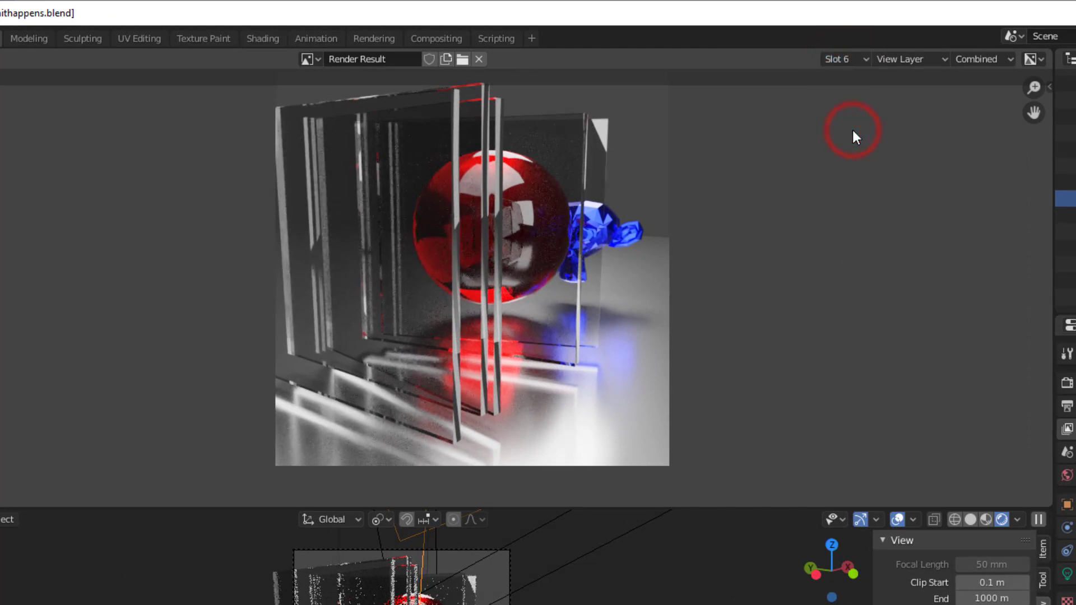
pyautogui.scroll(2, 417, 404)
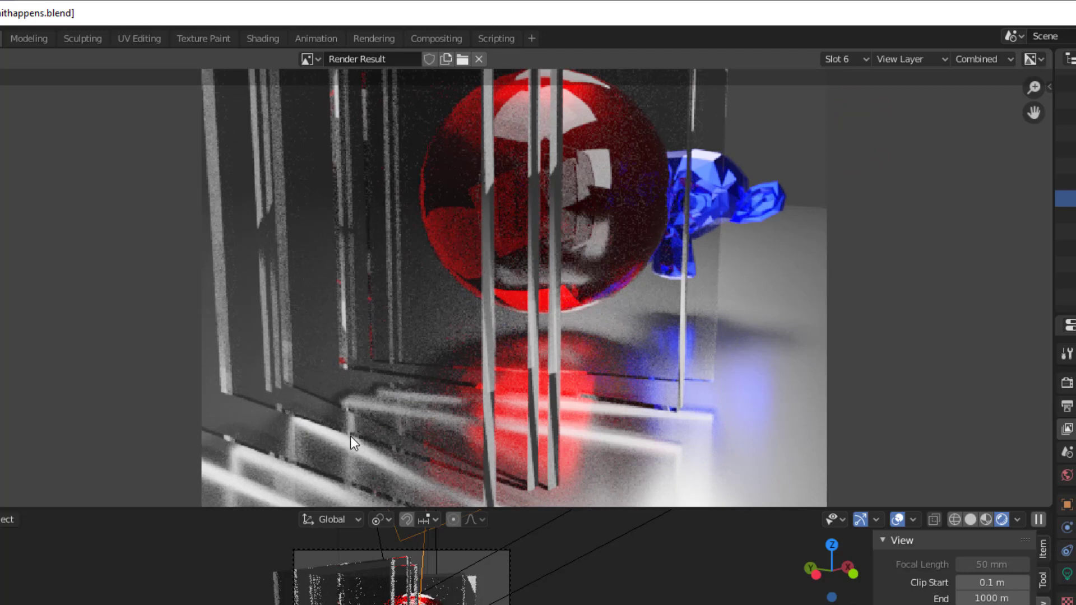
pyautogui.click(835, 59)
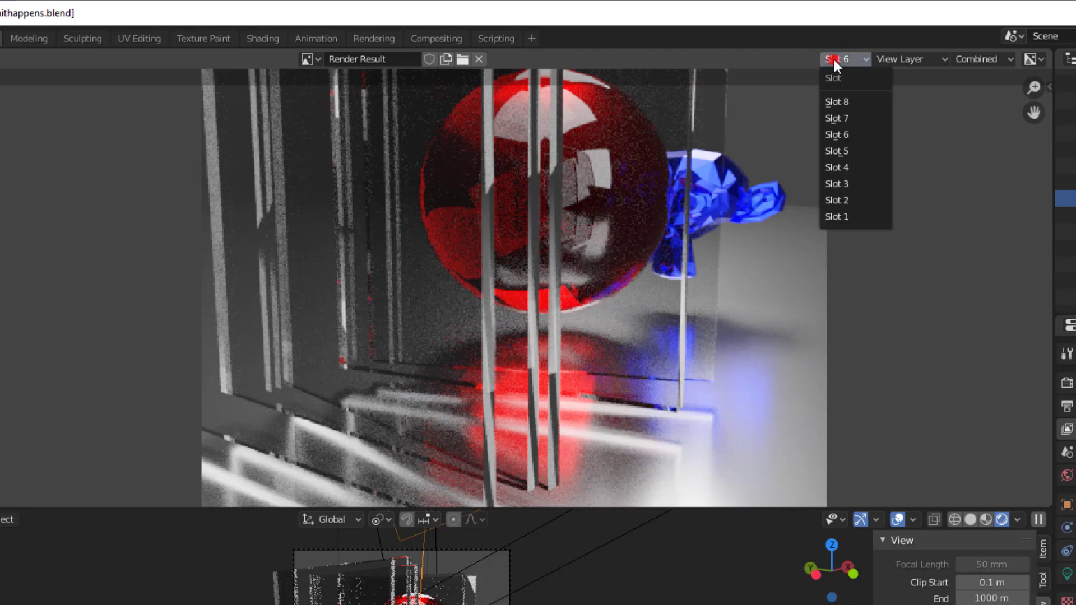
pyautogui.click(848, 121)
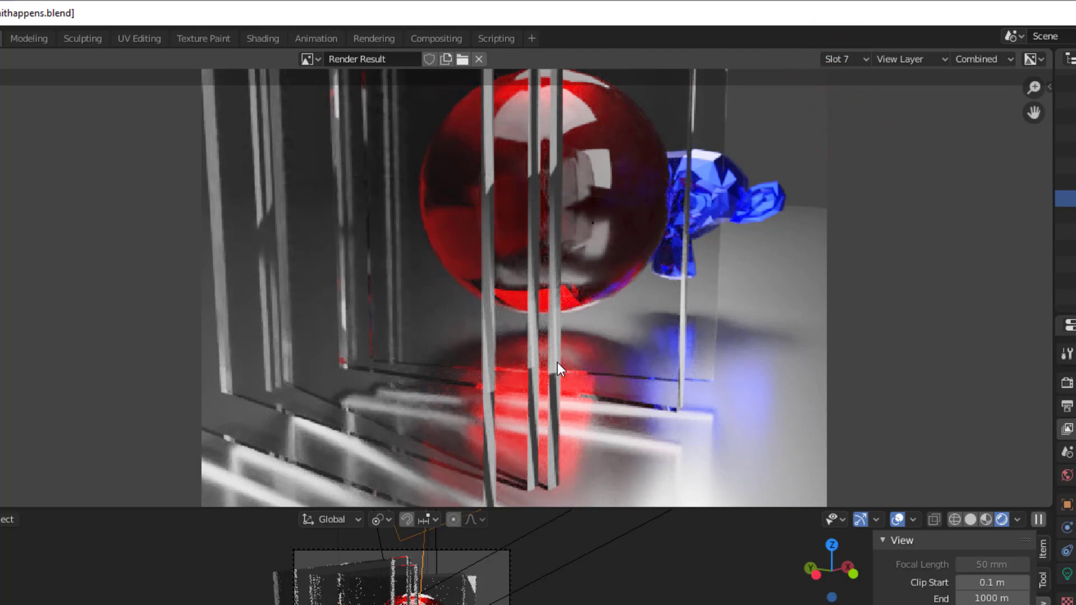
pyautogui.press('j')
pyautogui.press('j')
pyautogui.scroll(-1, 403, 381)
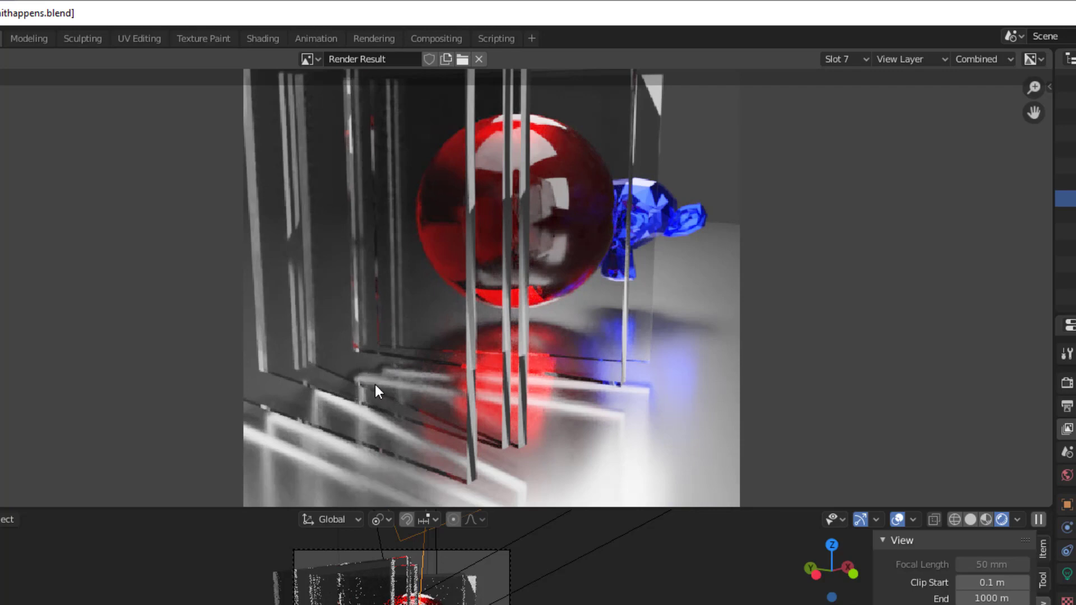
pyautogui.scroll(-1, 375, 384)
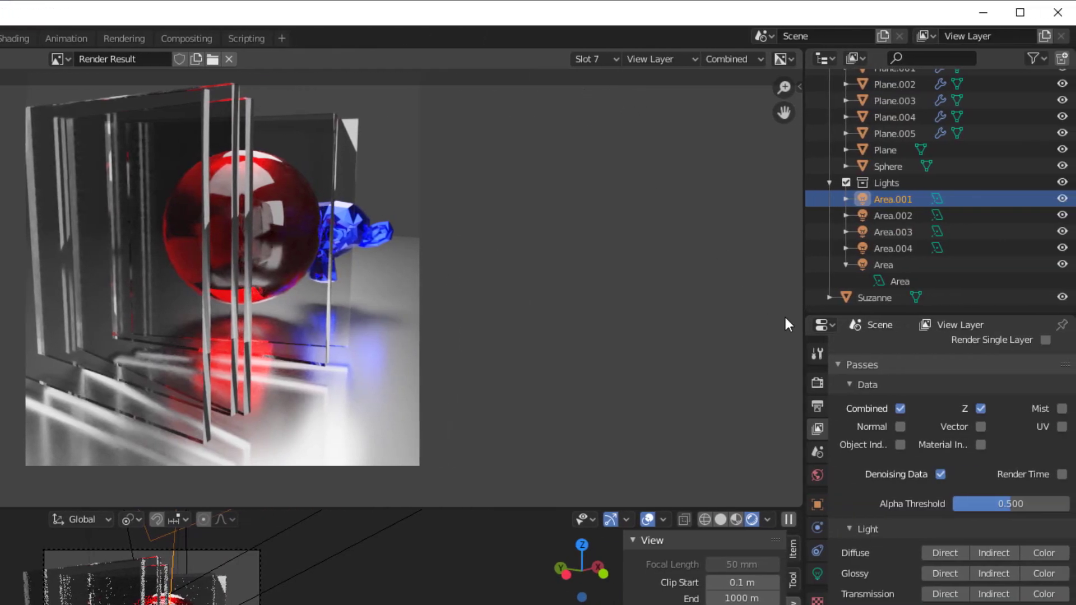
# - Set the render samples to 128 and render the denoised scene into slot 8
pyautogui.click(816, 383)
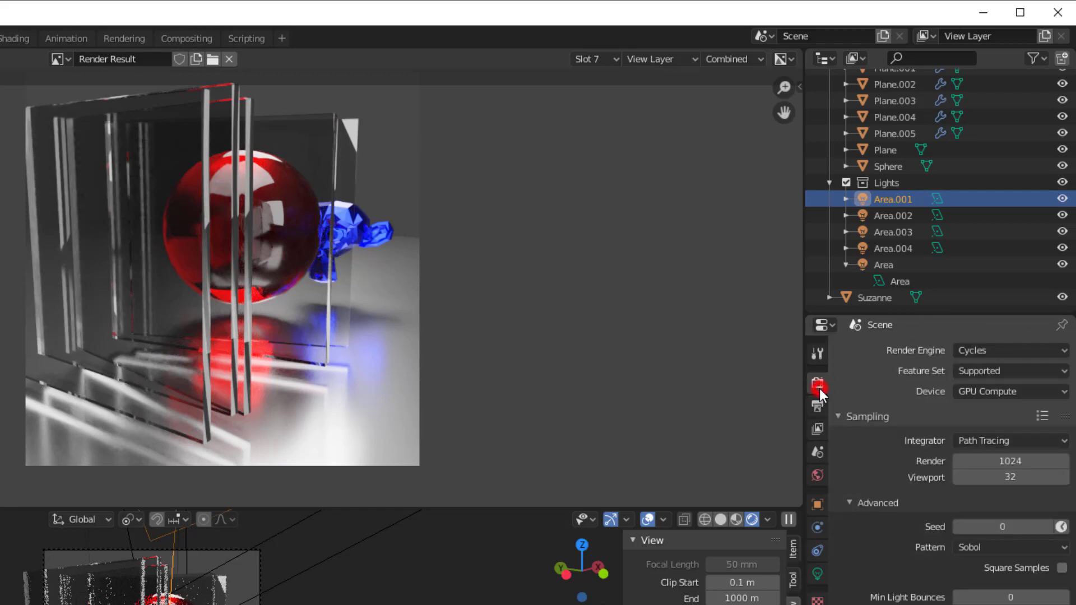
pyautogui.click(989, 464)
pyautogui.write('128')
pyautogui.press('Return')
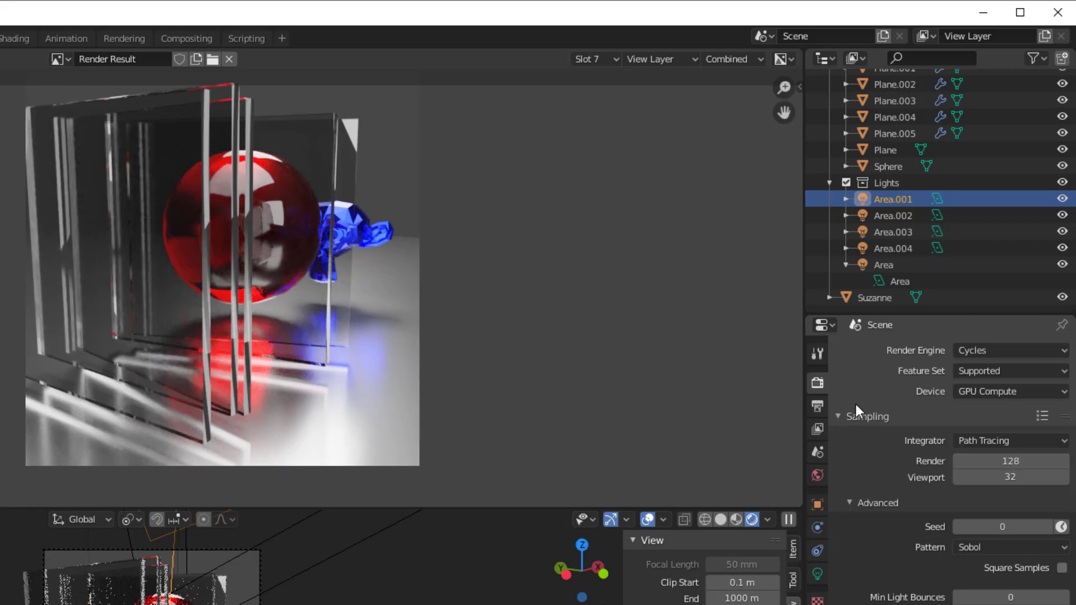
pyautogui.click(599, 59)
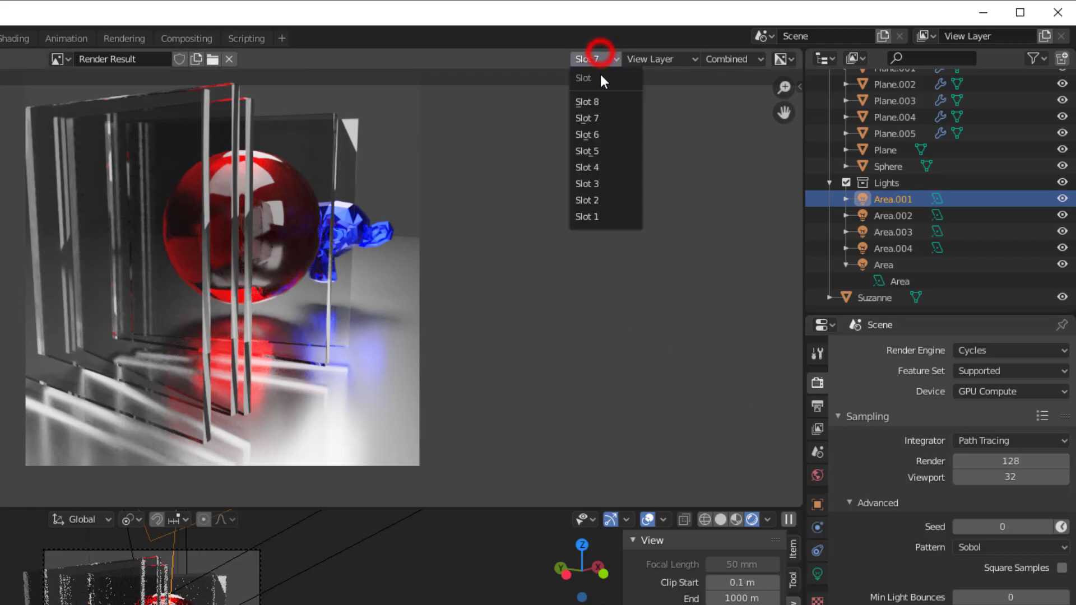
pyautogui.click(597, 104)
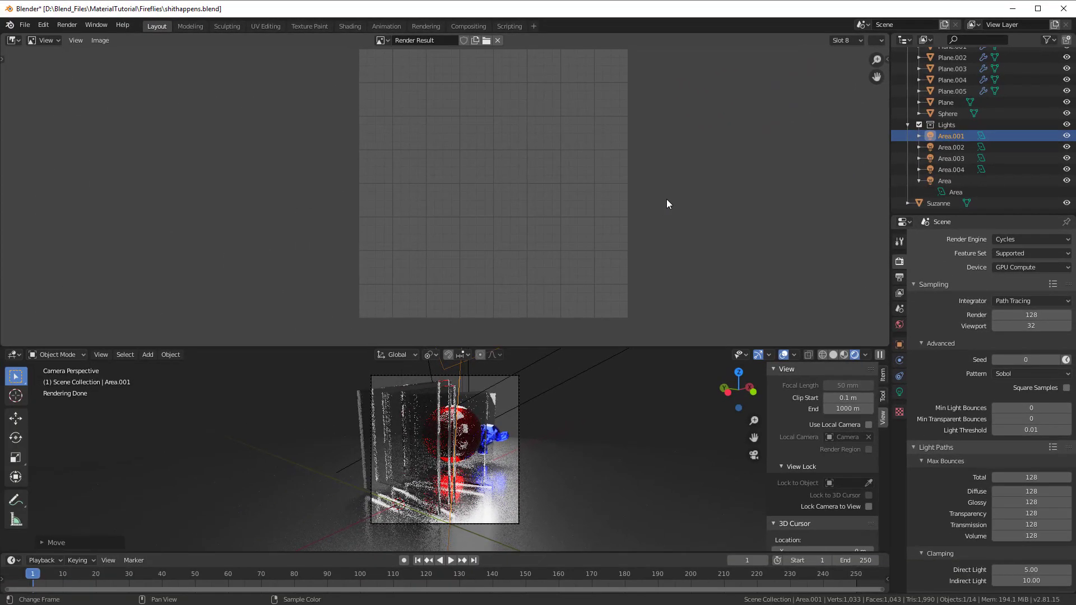
pyautogui.press('F12')
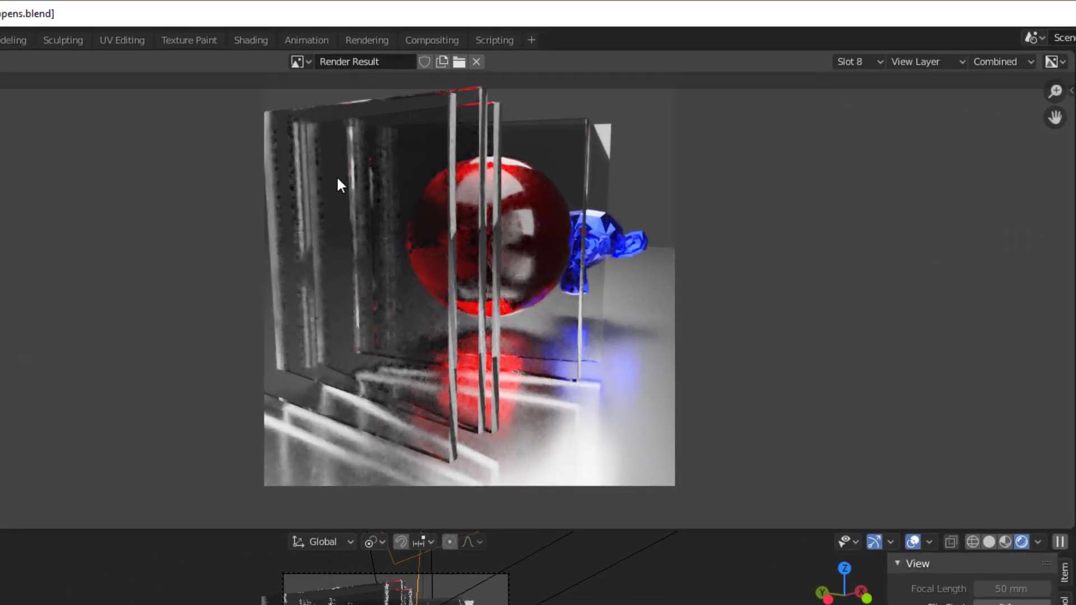
# - Compare the 128-sample denoised render in slot 8 with the 1024-sample one in slot 7, ending on slot 7
pyautogui.scroll(2, 377, 320)
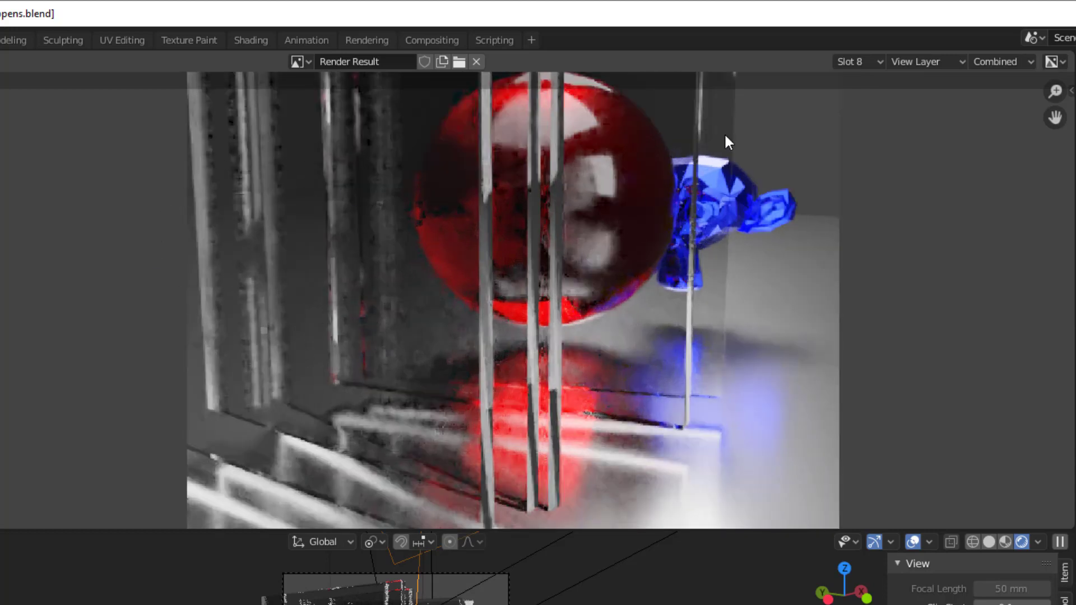
pyautogui.click(863, 62)
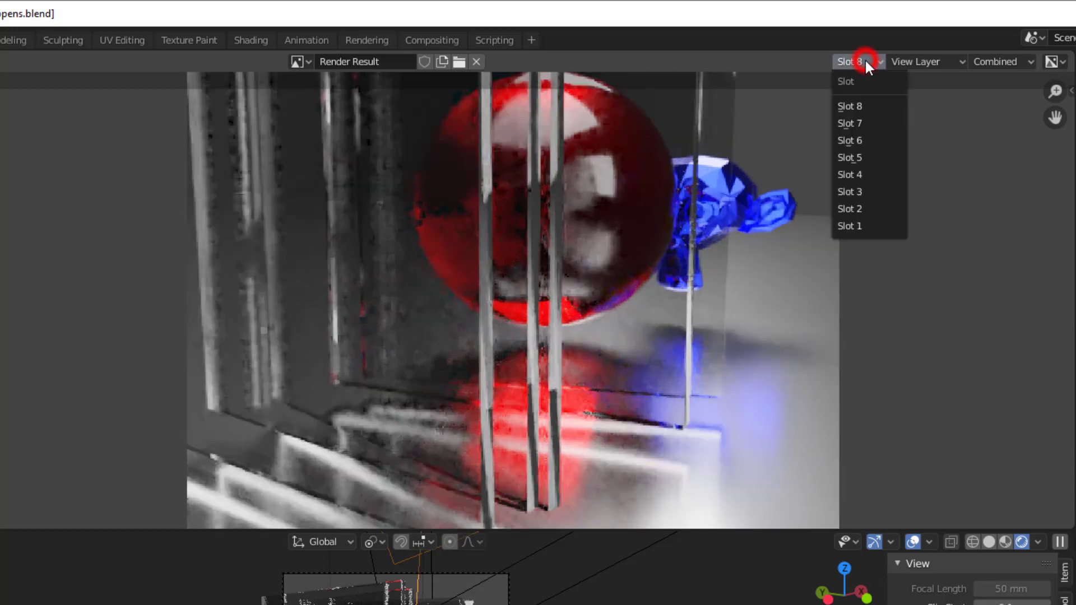
pyautogui.click(859, 120)
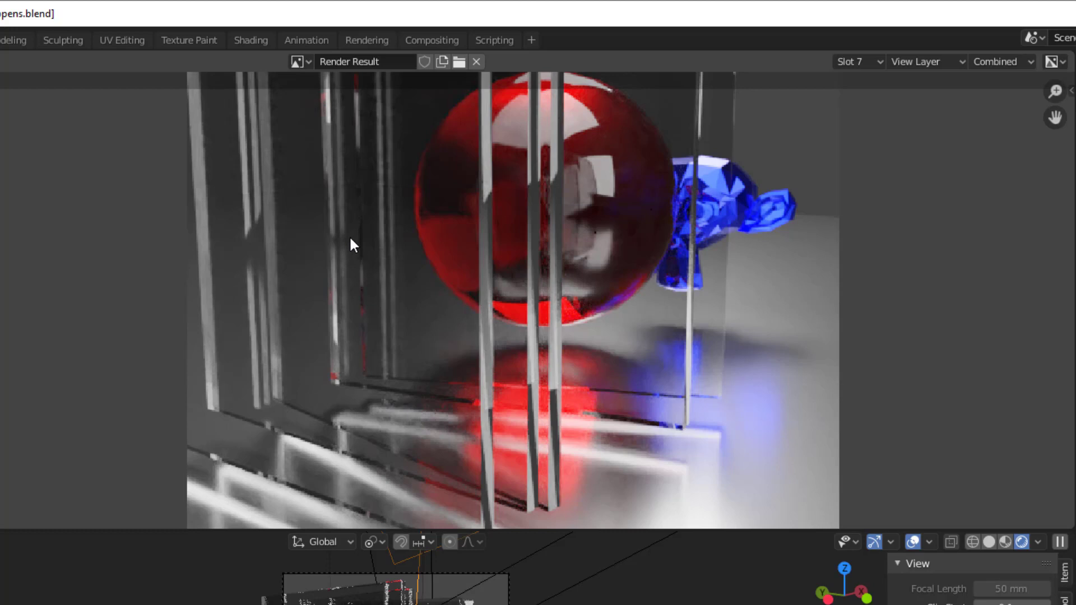
pyautogui.scroll(-2, 817, 149)
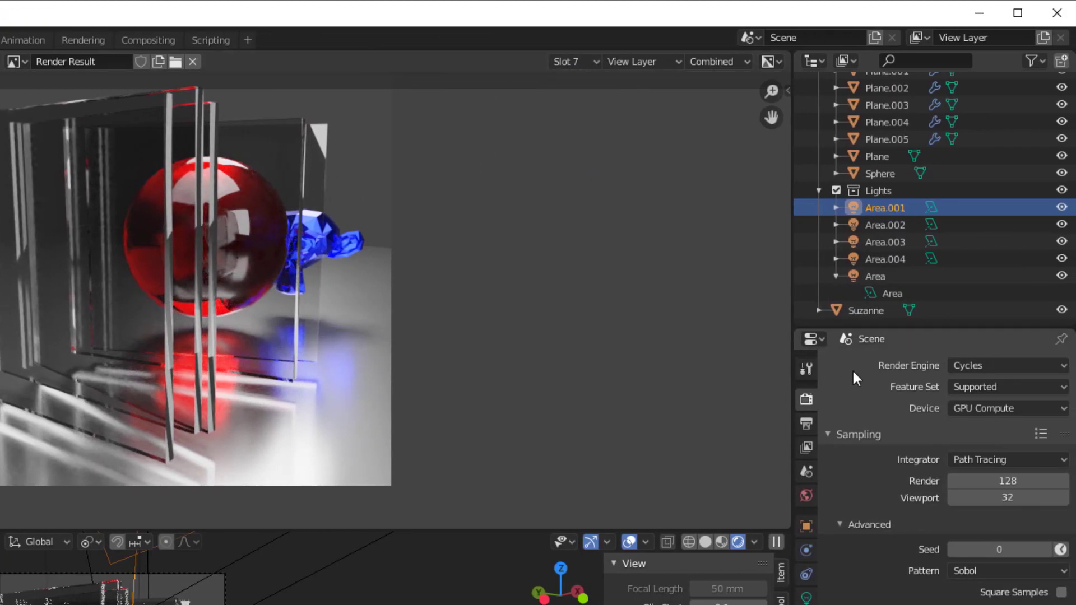
# - Set the render samples to 1024 and disable denoising for the view layer
pyautogui.click(980, 479)
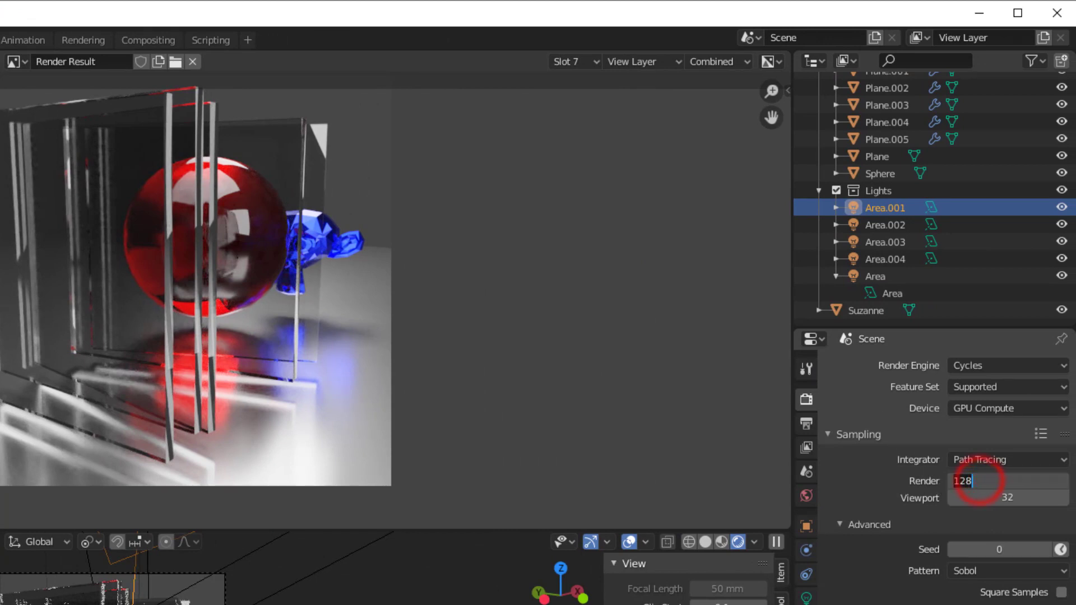
pyautogui.write('1024')
pyautogui.press('Return')
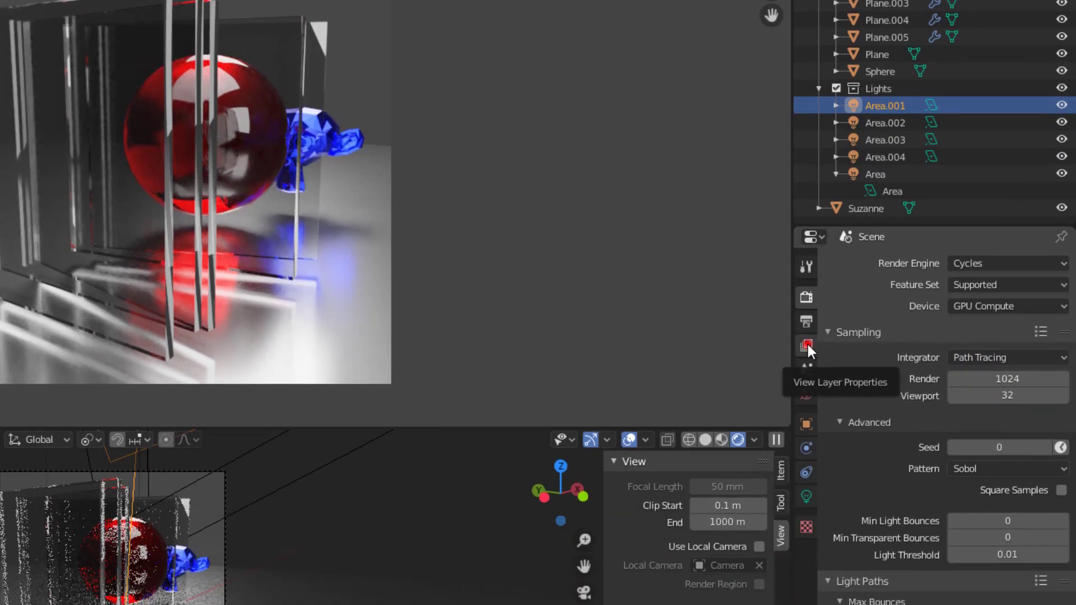
pyautogui.click(808, 446)
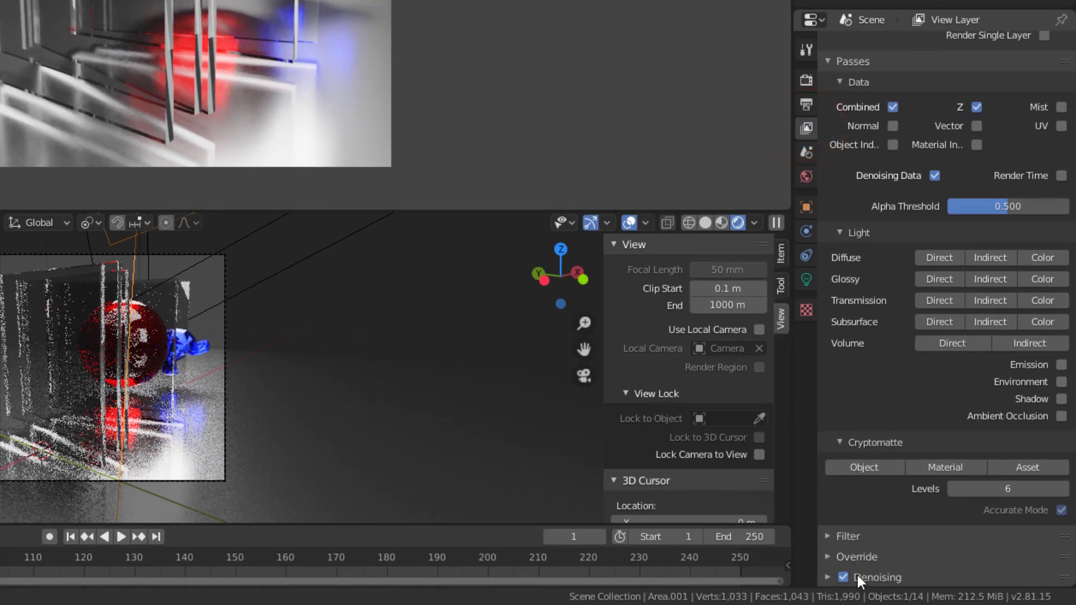
pyautogui.click(843, 576)
pyautogui.scroll(3, 859, 538)
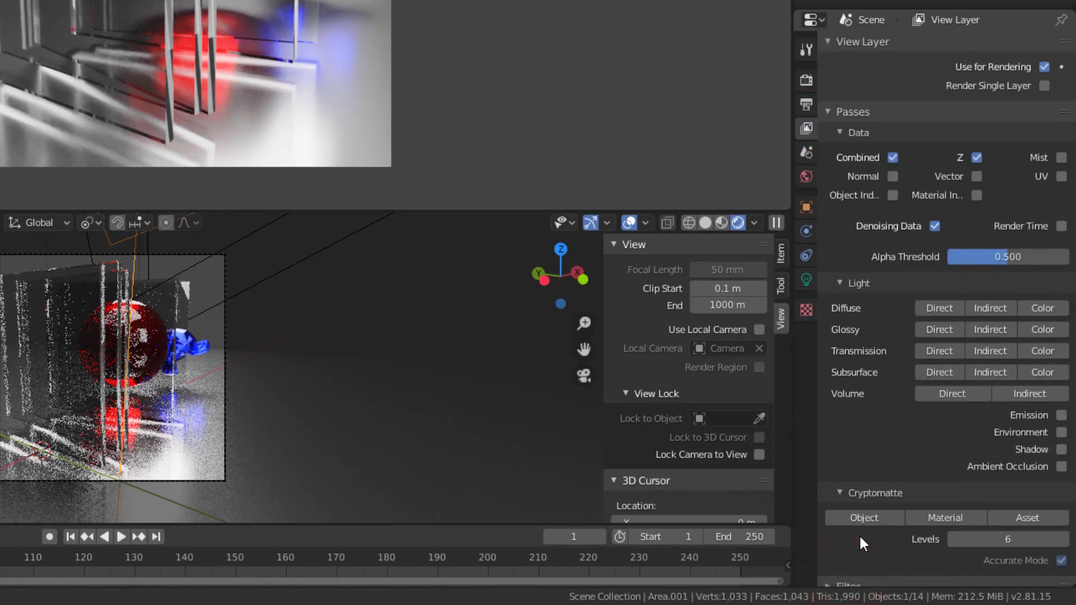
pyautogui.click(932, 227)
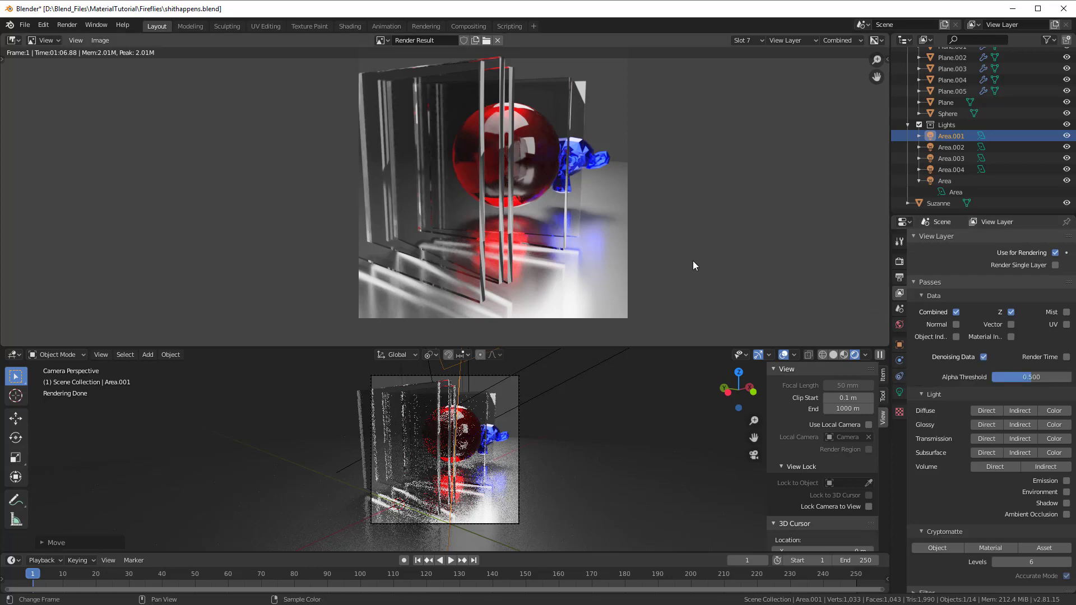
# - Render the scene without denoising into slot 8 and inspect the result
pyautogui.click(744, 41)
pyautogui.click(752, 68)
pyautogui.scroll(1, 602, 224)
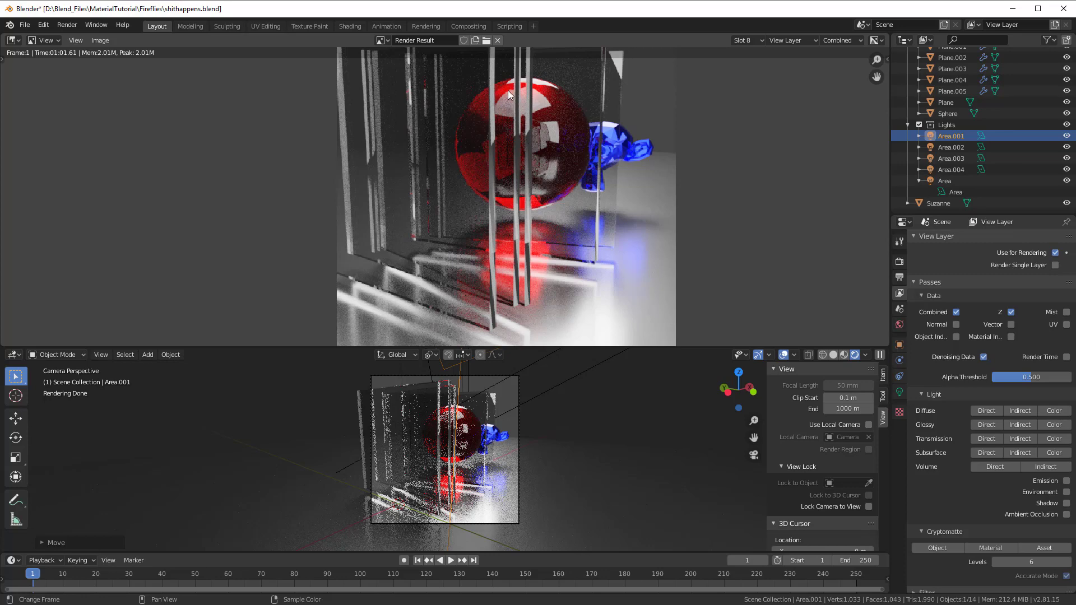
# - Switch to the Compositing workspace and show the render result in an Image Editor beneath the node graph
pyautogui.click(469, 26)
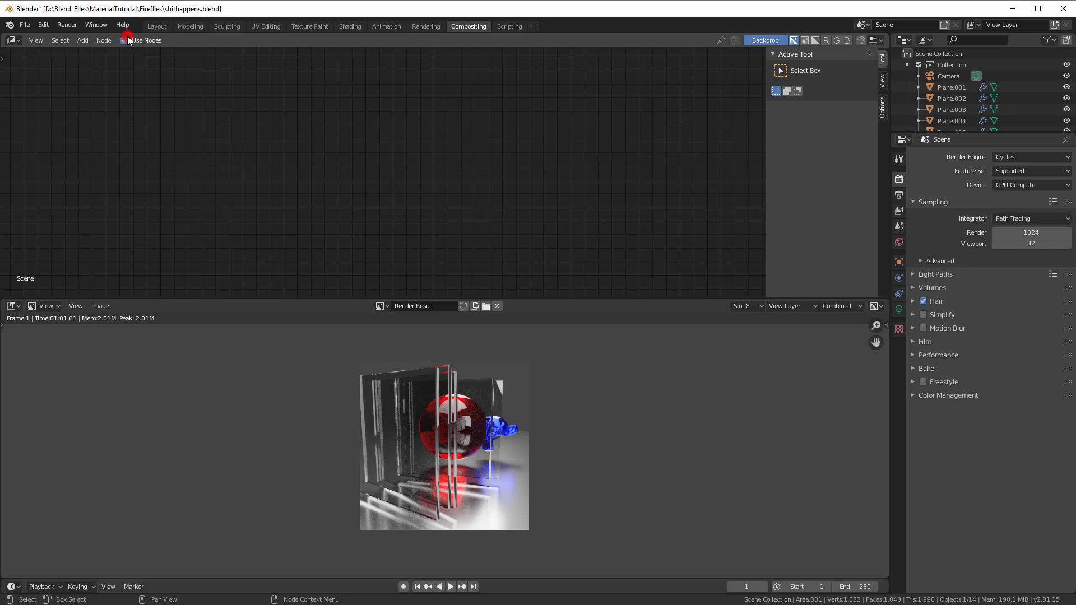
pyautogui.click(13, 307)
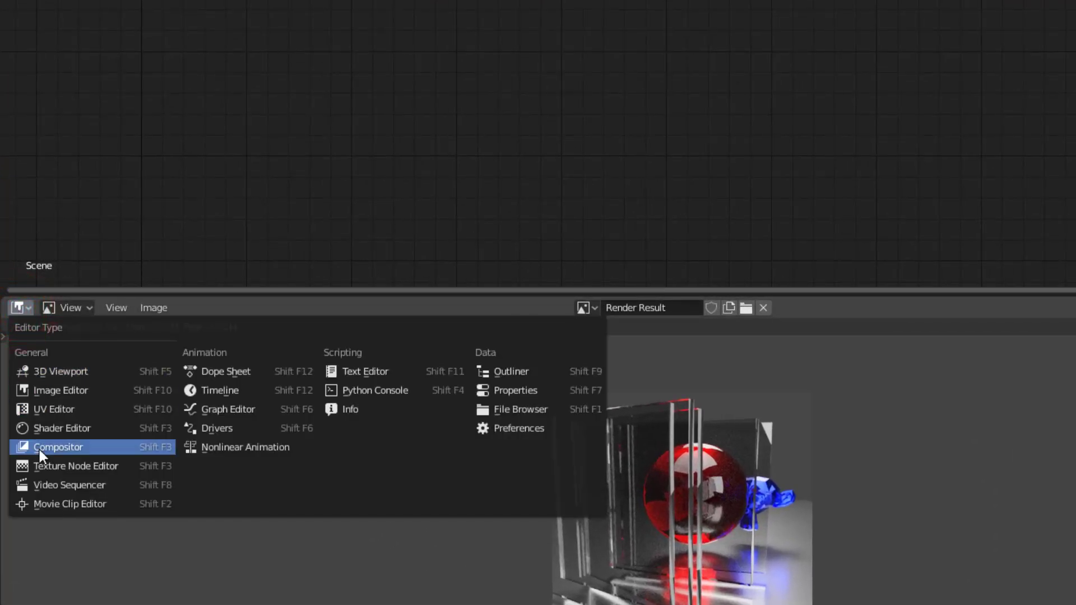
pyautogui.click(32, 392)
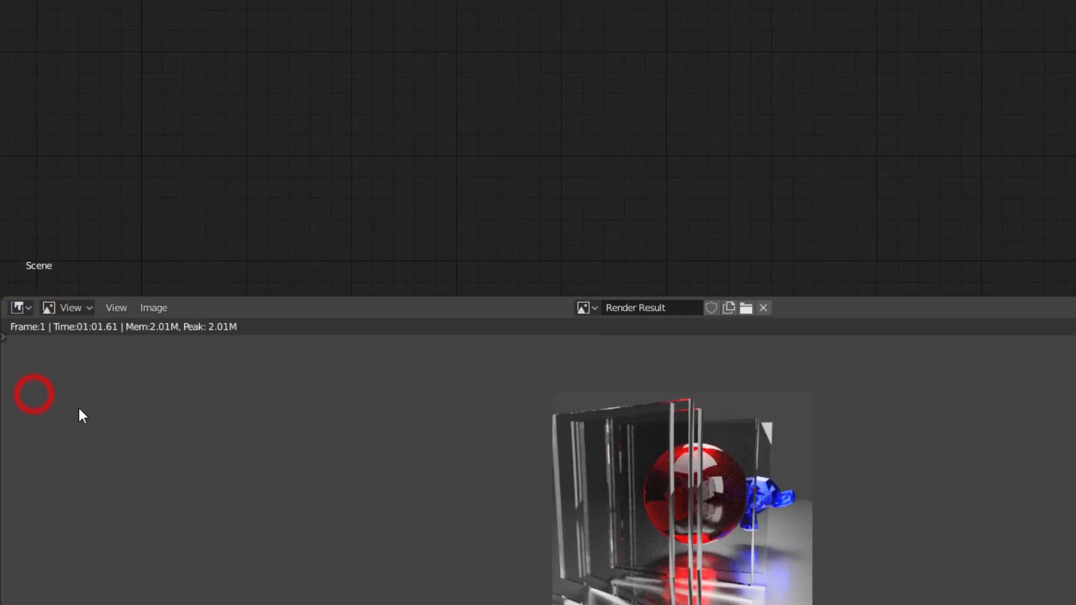
# - Add a Composite output node to the empty compositor node graph
pyautogui.scroll(3, 637, 499)
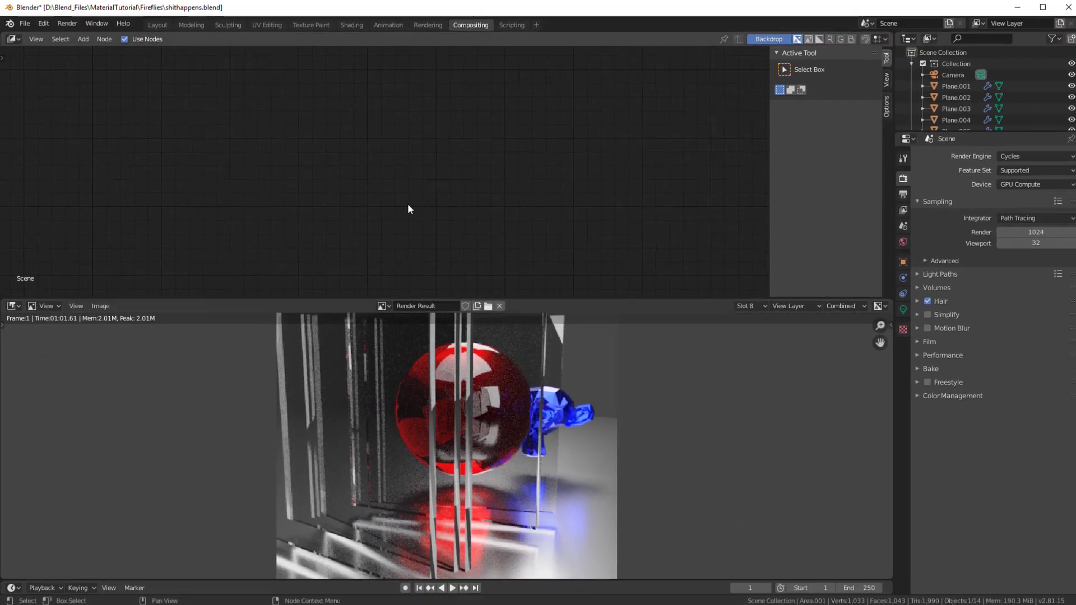
pyautogui.hotkey('shift', 'a')
pyautogui.moveTo(404, 110)
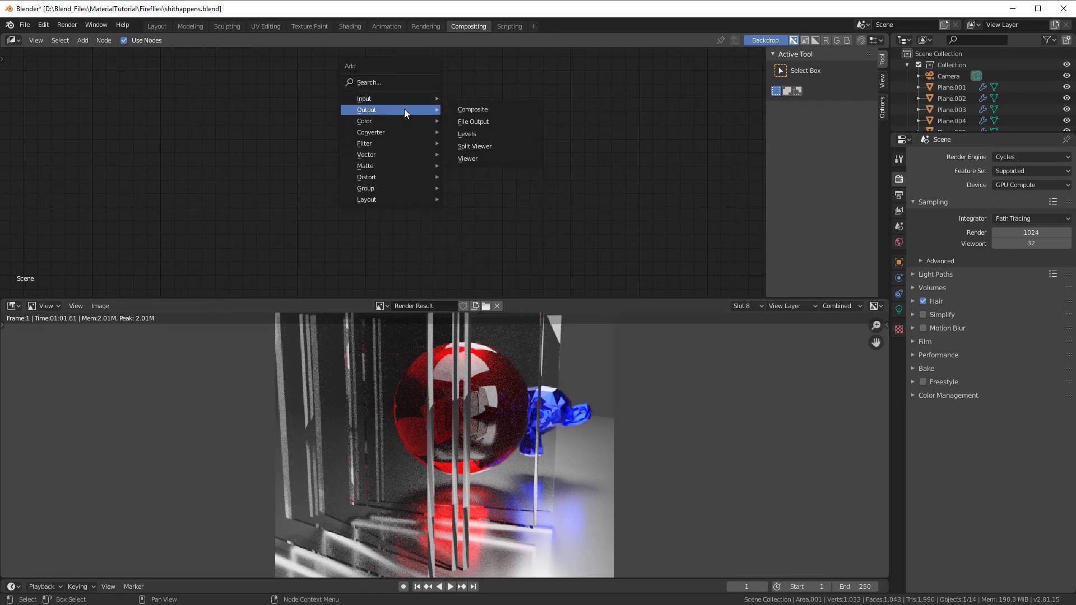
pyautogui.click(472, 110)
pyautogui.click(538, 97)
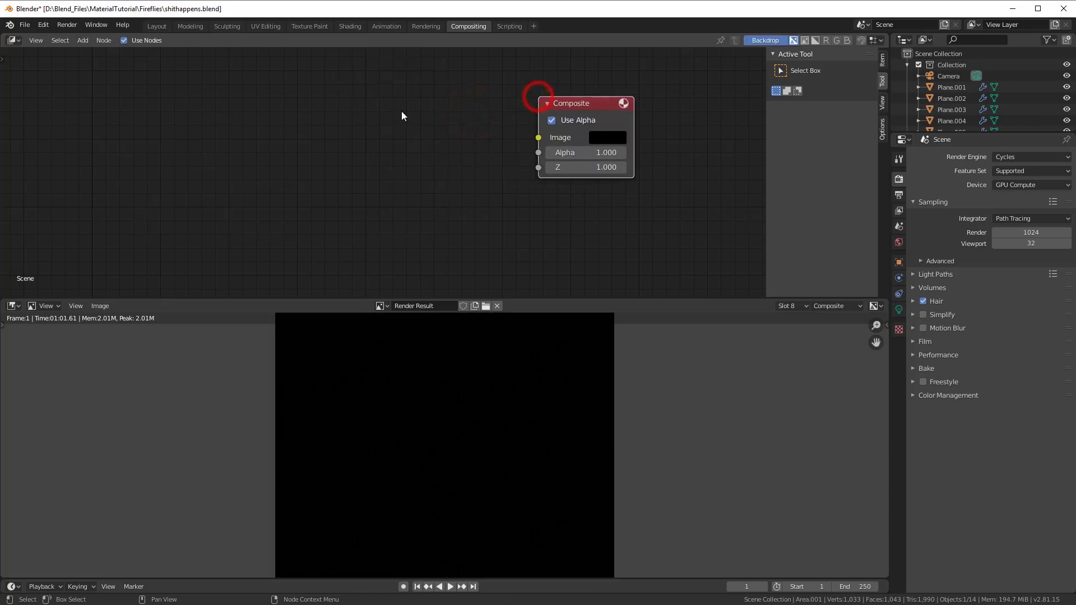
# - Add a Render Layers node beside the Composite node and link its Image output to the Composite Image input
pyautogui.hotkey('shift', 'a')
pyautogui.moveTo(295, 93)
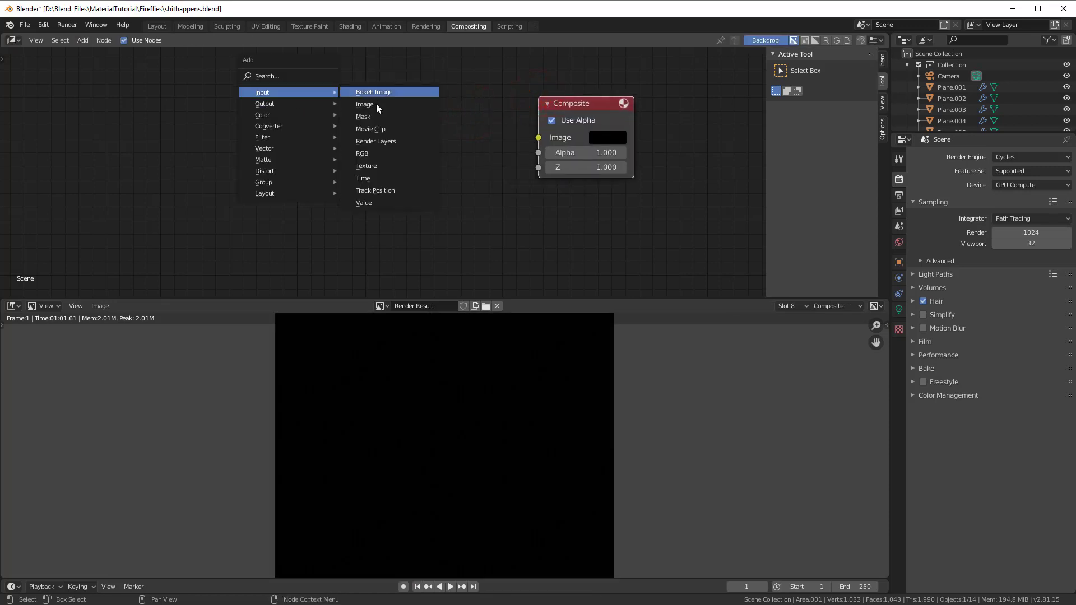
pyautogui.click(384, 141)
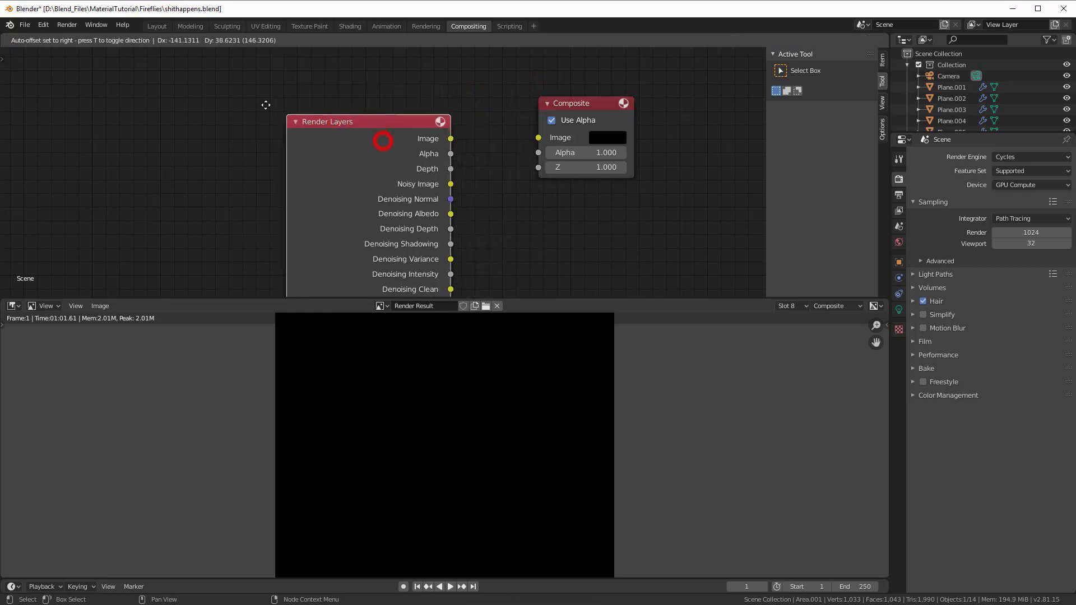
pyautogui.click(112, 65)
pyautogui.moveTo(279, 88); pyautogui.dragTo(541, 143)
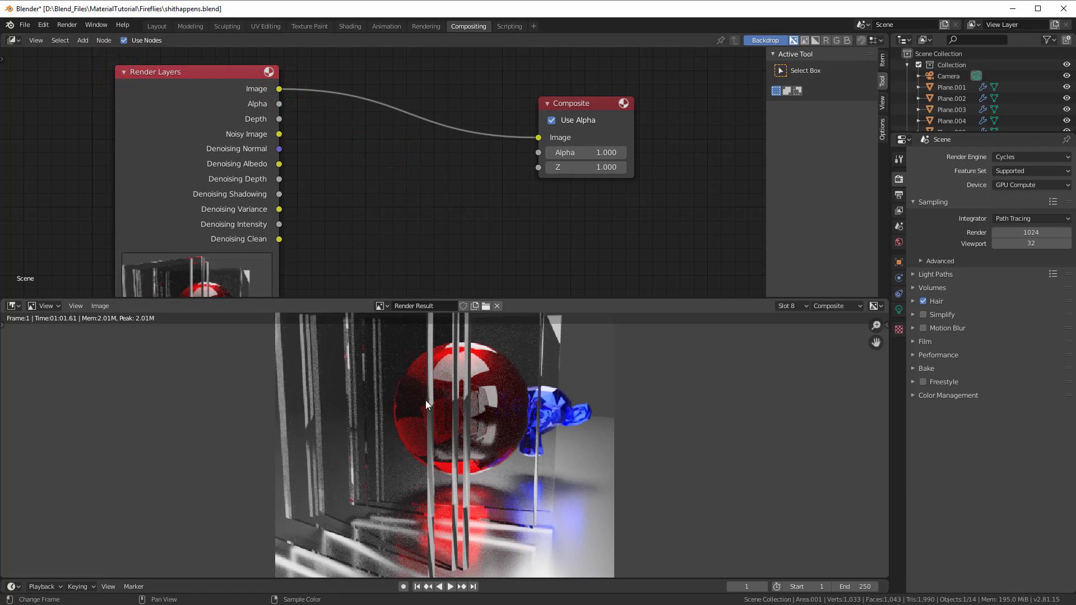
# - Space the Render Layers and Composite nodes farther apart to make room between them
pyautogui.scroll(-1, 419, 444)
pyautogui.click(568, 101)
pyautogui.moveTo(568, 101); pyautogui.dragTo(609, 101)
pyautogui.moveTo(198, 162); pyautogui.dragTo(180, 141)
pyautogui.scroll(-1, 281, 176)
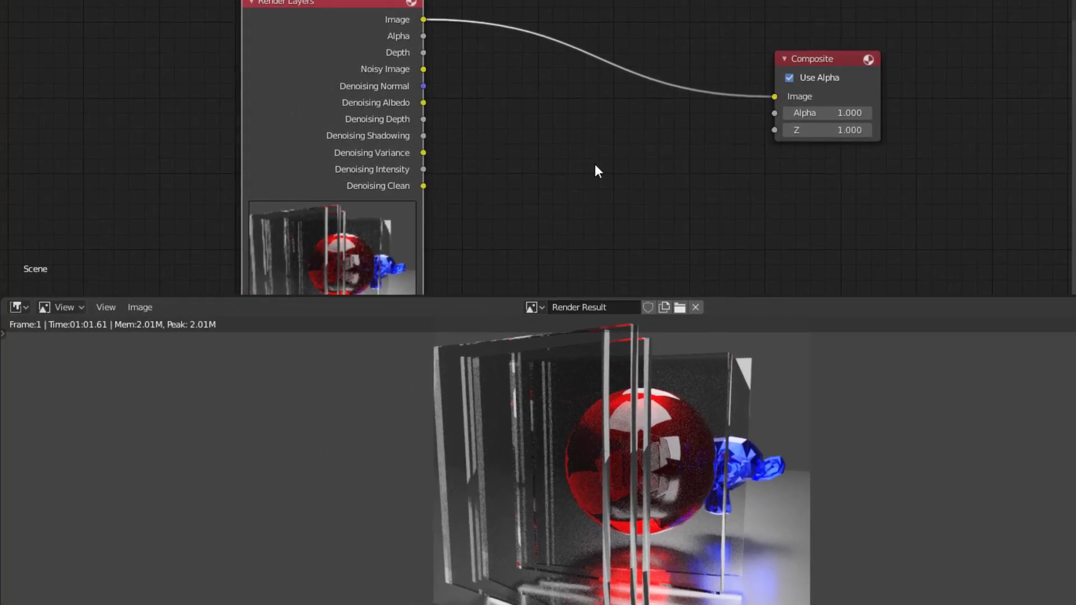
# - Add a Denoise filter node and insert it into the link between Render Layers and Composite
pyautogui.hotkey('shift', 'a')
pyautogui.moveTo(583, 227)
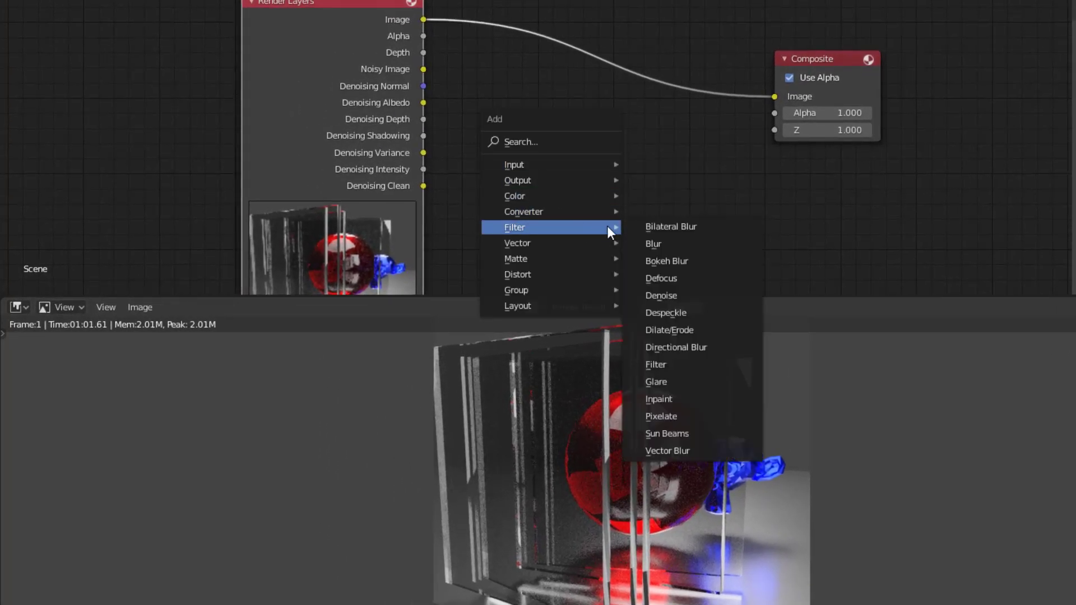
pyautogui.click(674, 295)
pyautogui.click(585, 135)
pyautogui.scroll(2, 715, 218)
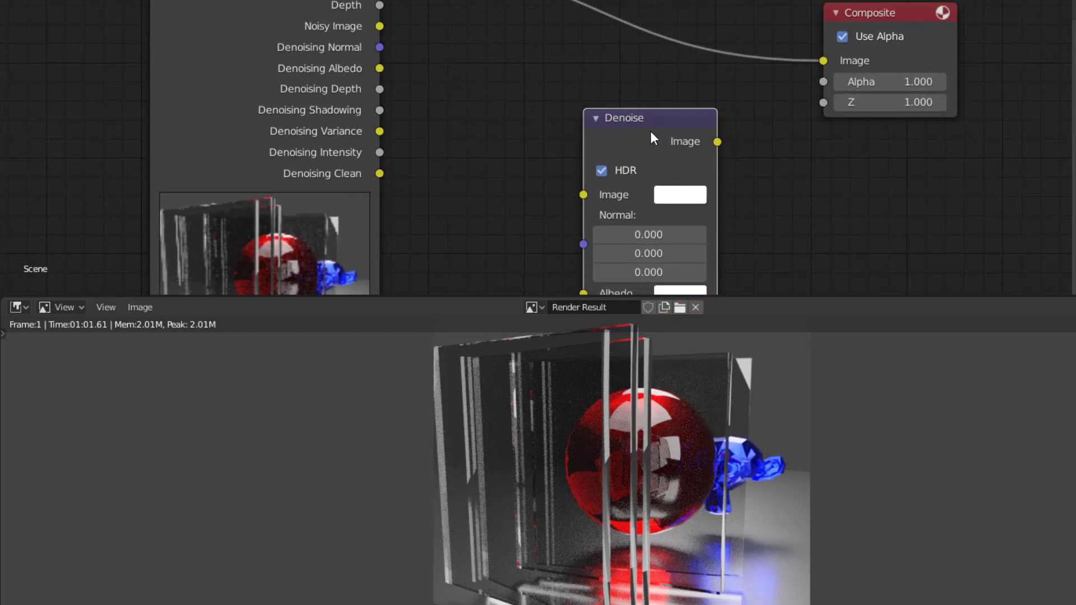
pyautogui.moveTo(650, 133); pyautogui.dragTo(642, 10)
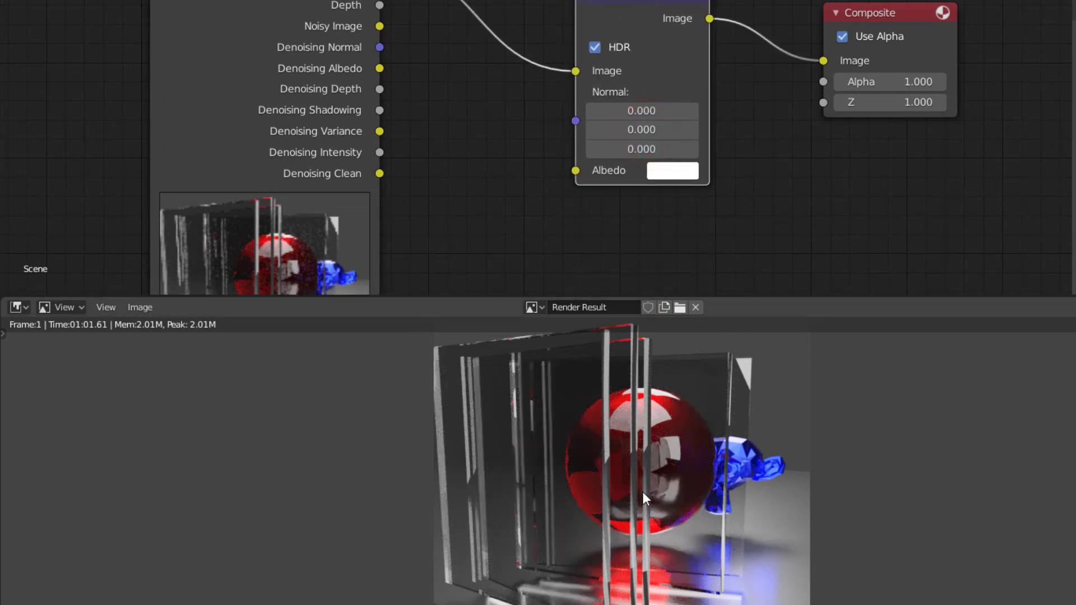
# - Compare the render with the Denoise node bypassed and with it reconnected between Render Layers and Composite
pyautogui.moveTo(569, 70); pyautogui.dragTo(828, 65)
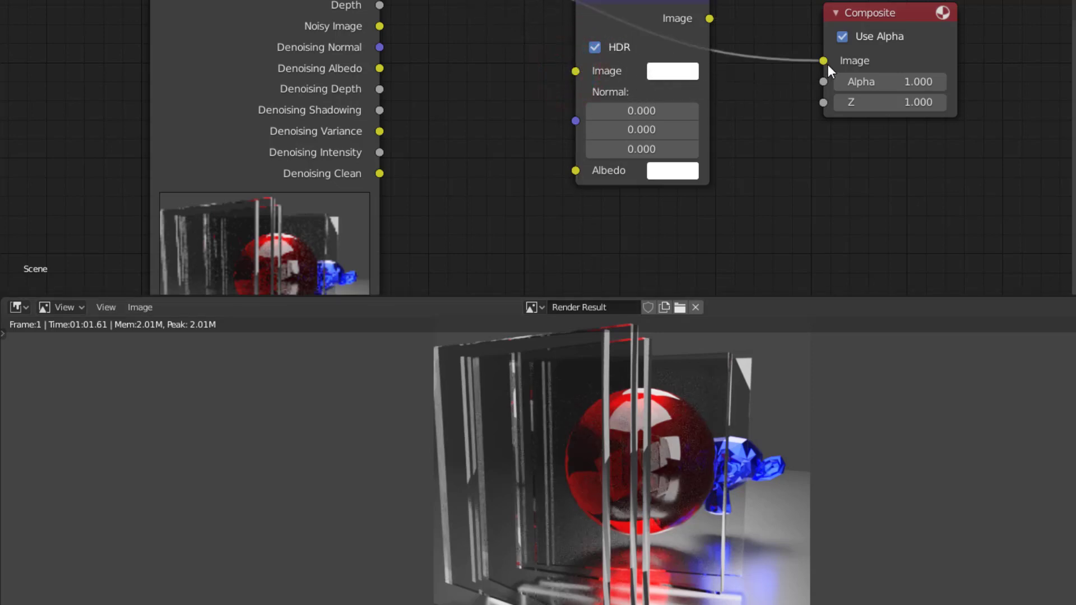
pyautogui.scroll(3, 635, 551)
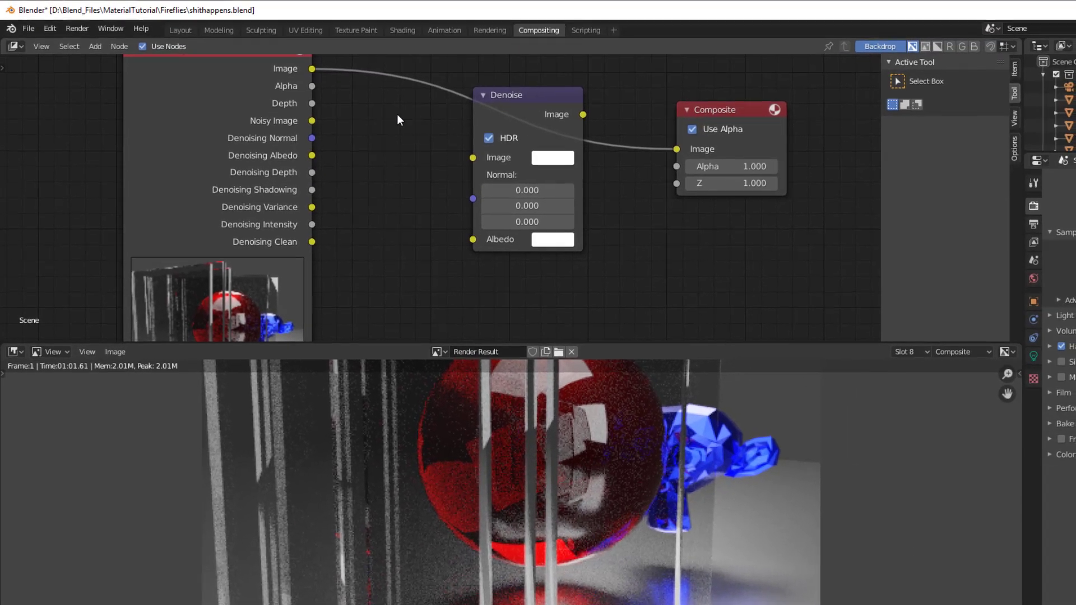
pyautogui.moveTo(312, 68); pyautogui.dragTo(474, 158)
pyautogui.moveTo(582, 114); pyautogui.dragTo(682, 154)
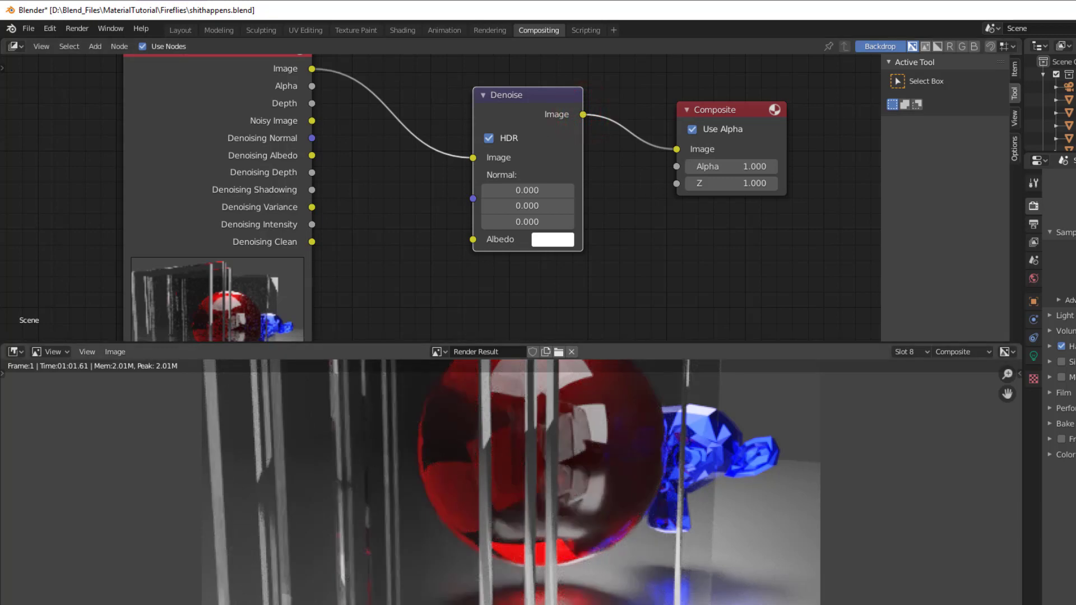
pyautogui.scroll(-1, 542, 589)
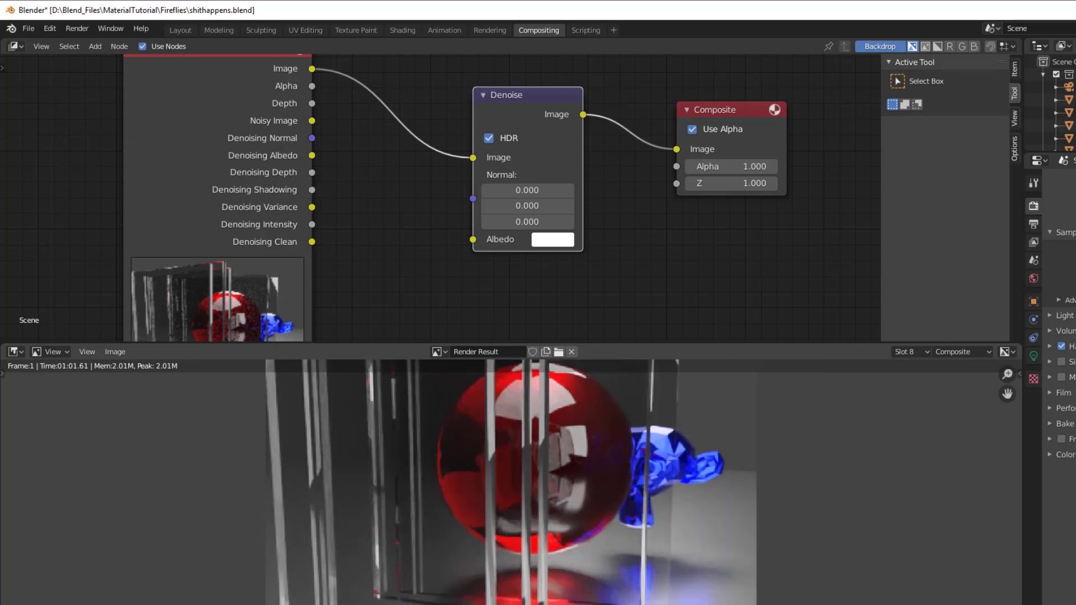
pyautogui.scroll(-1, 541, 589)
pyautogui.scroll(-1, 541, 588)
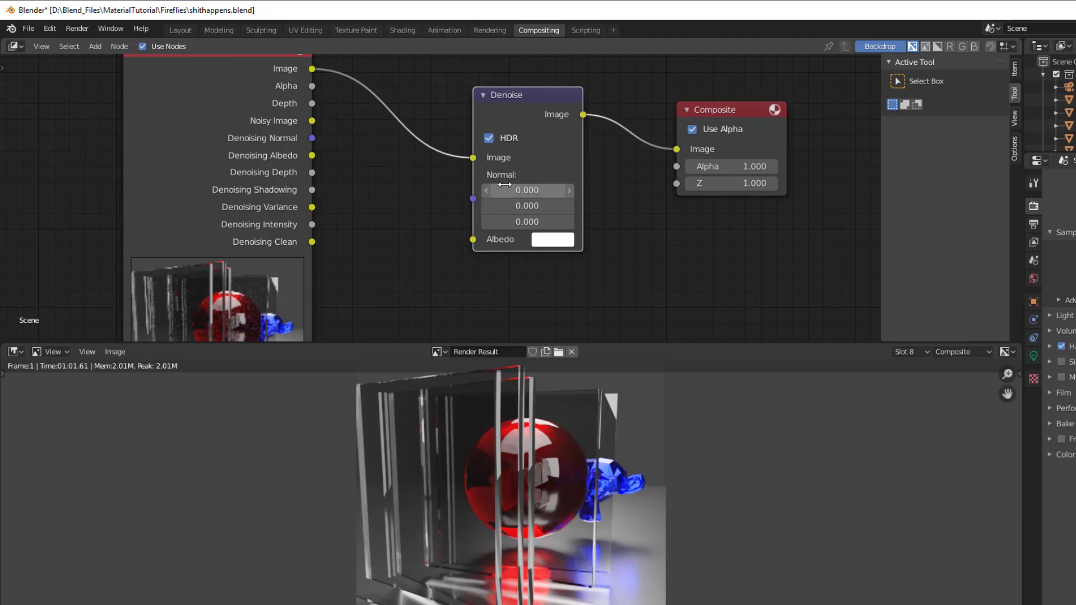
# - Link the Noisy Image, Denoising Normal and Denoising Albedo passes to the Denoise node's Image, Normal and Albedo inputs and inspect the result
pyautogui.scroll(1, 432, 249)
pyautogui.moveTo(498, 93); pyautogui.dragTo(509, 108)
pyautogui.moveTo(486, 168); pyautogui.dragTo(407, 124)
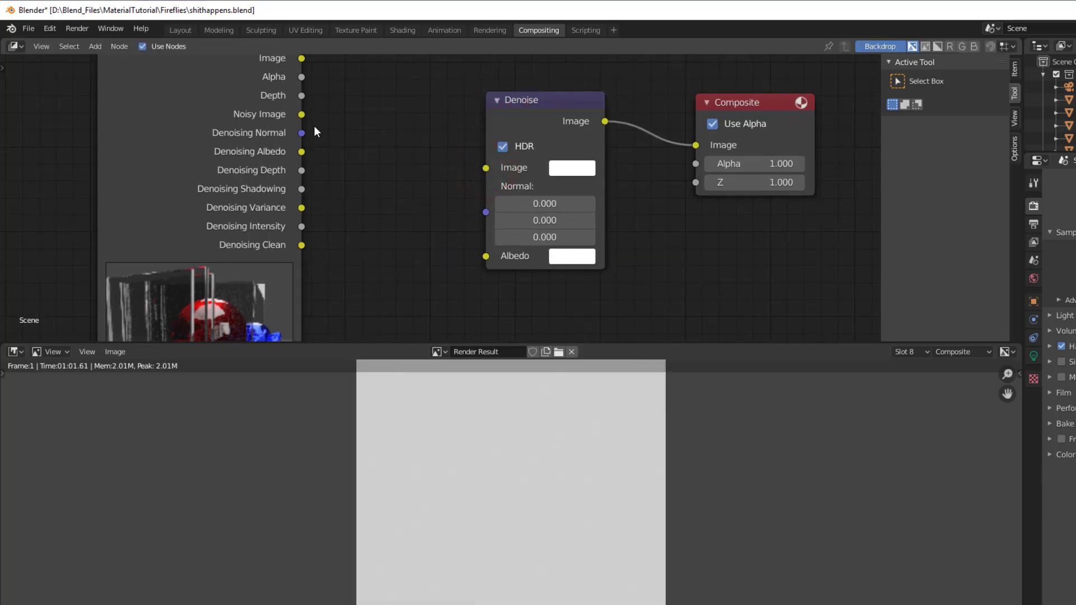
pyautogui.moveTo(303, 114); pyautogui.dragTo(492, 171)
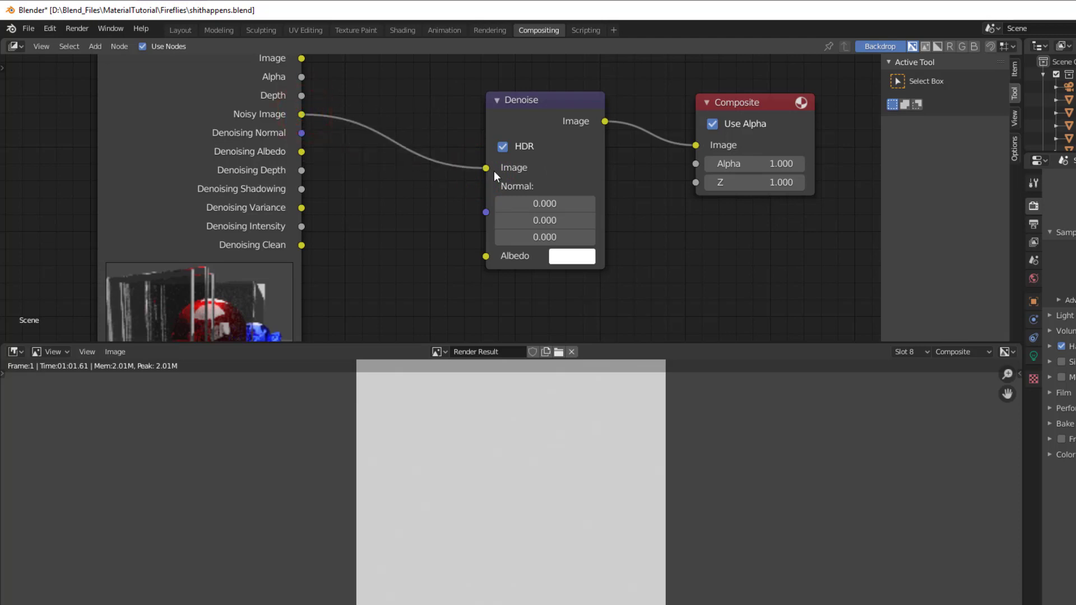
pyautogui.moveTo(301, 133); pyautogui.dragTo(491, 214)
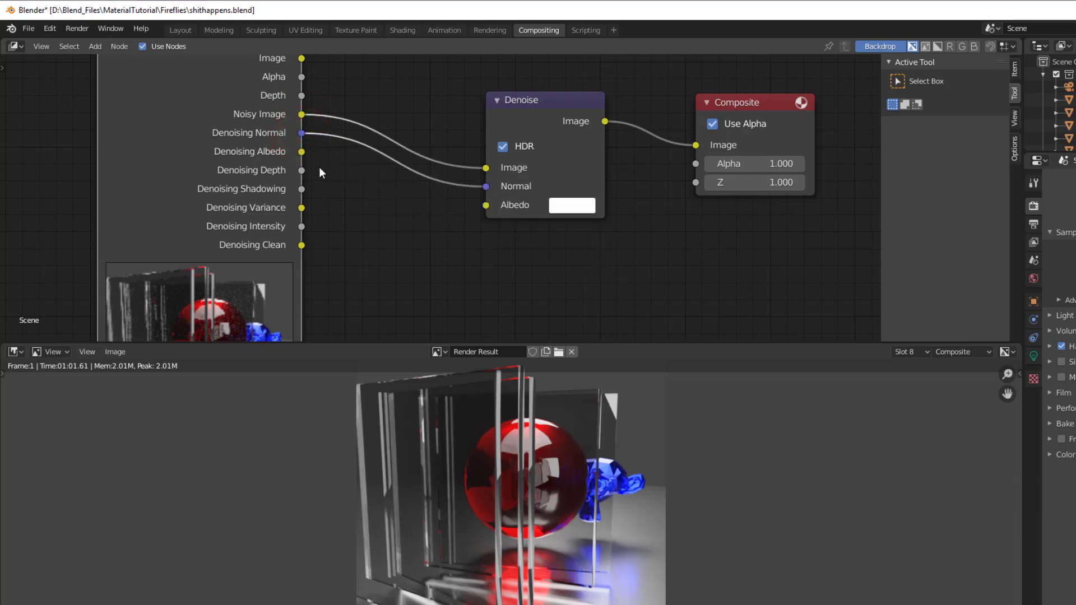
pyautogui.moveTo(306, 155); pyautogui.dragTo(492, 207)
pyautogui.scroll(4, 583, 517)
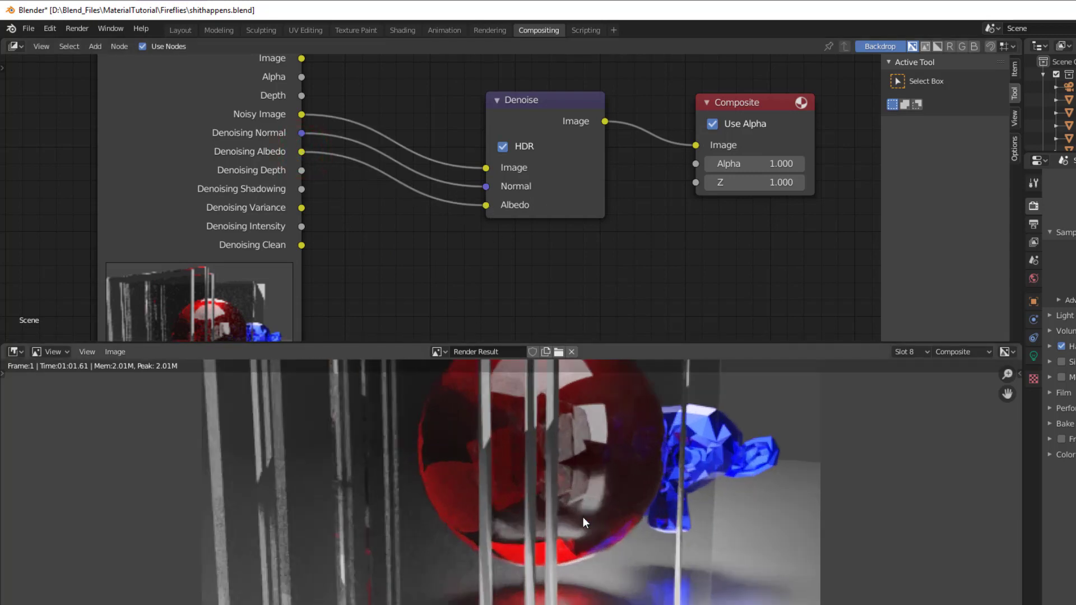
pyautogui.scroll(-2, 583, 517)
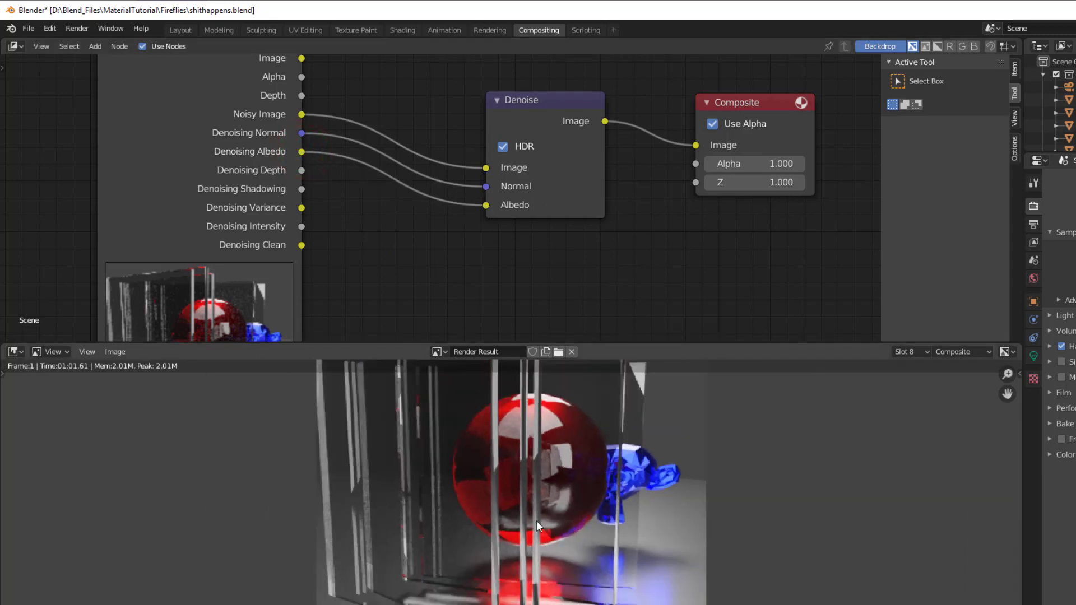
pyautogui.scroll(-1, 530, 520)
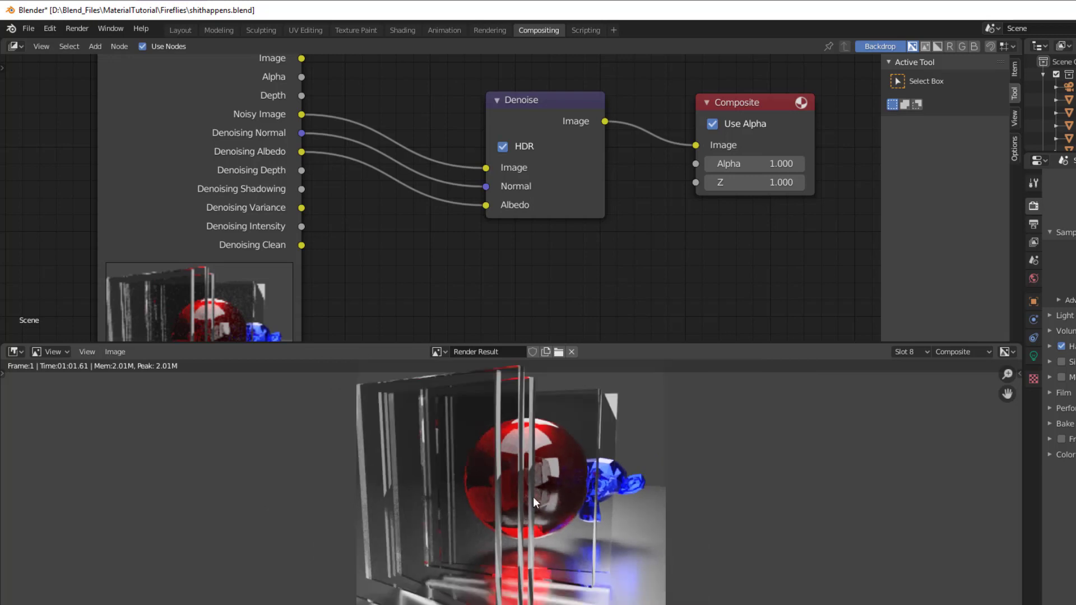
# - Link the Render Layers Image output to the Denoise Image input and disconnect the Normal and Albedo inputs
pyautogui.moveTo(223, 129); pyautogui.dragTo(228, 161)
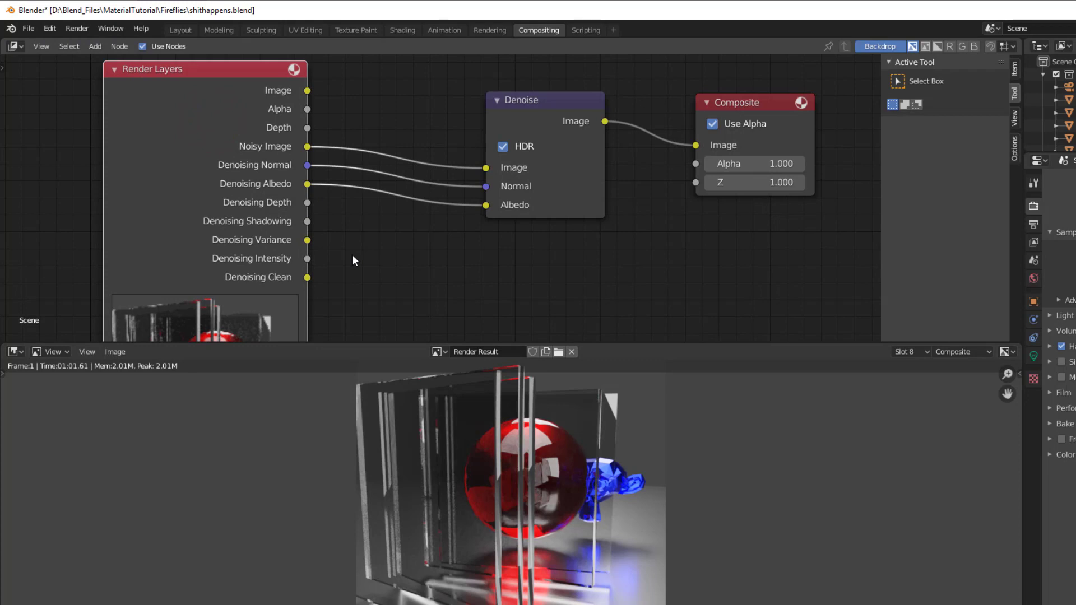
pyautogui.moveTo(309, 90); pyautogui.dragTo(485, 168)
pyautogui.moveTo(483, 187); pyautogui.dragTo(462, 202)
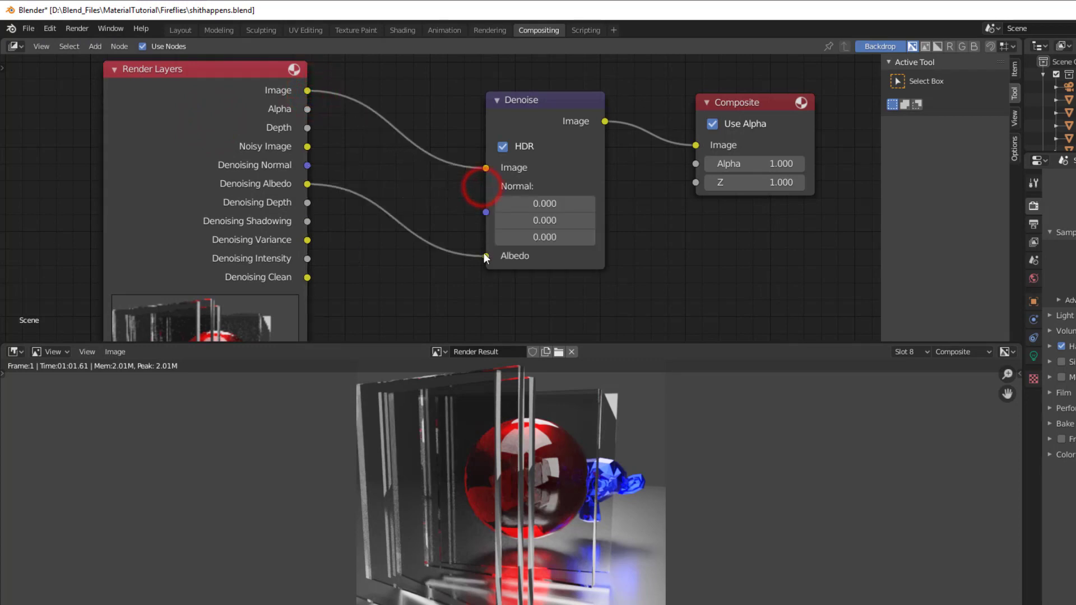
pyautogui.moveTo(485, 256); pyautogui.dragTo(451, 257)
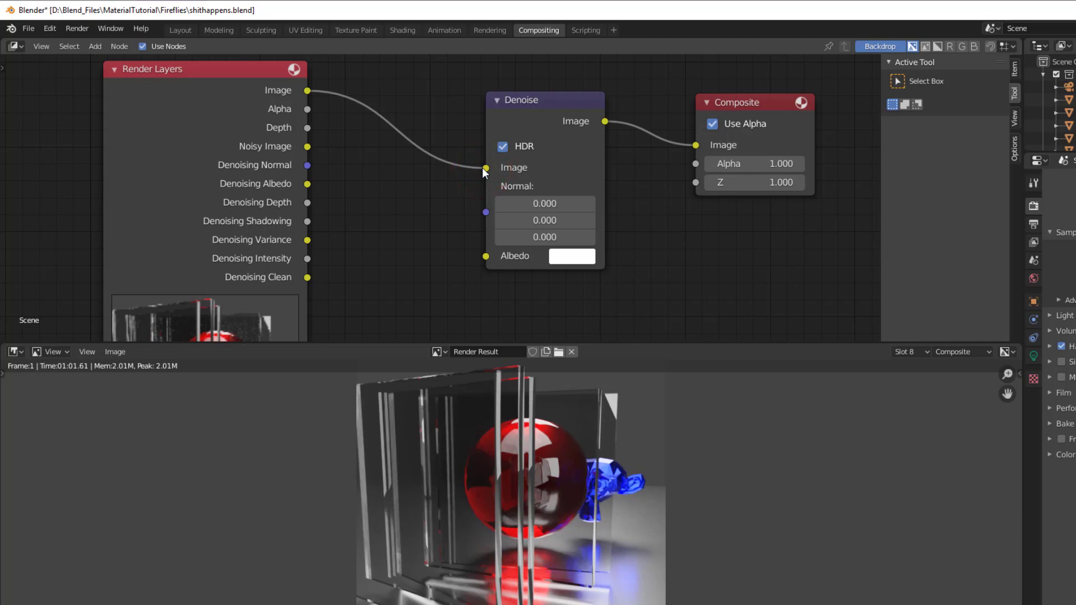
# - Link the Render Layers Image directly to the Composite node and move the unconnected Denoise node out of the way
pyautogui.moveTo(485, 168); pyautogui.dragTo(702, 146)
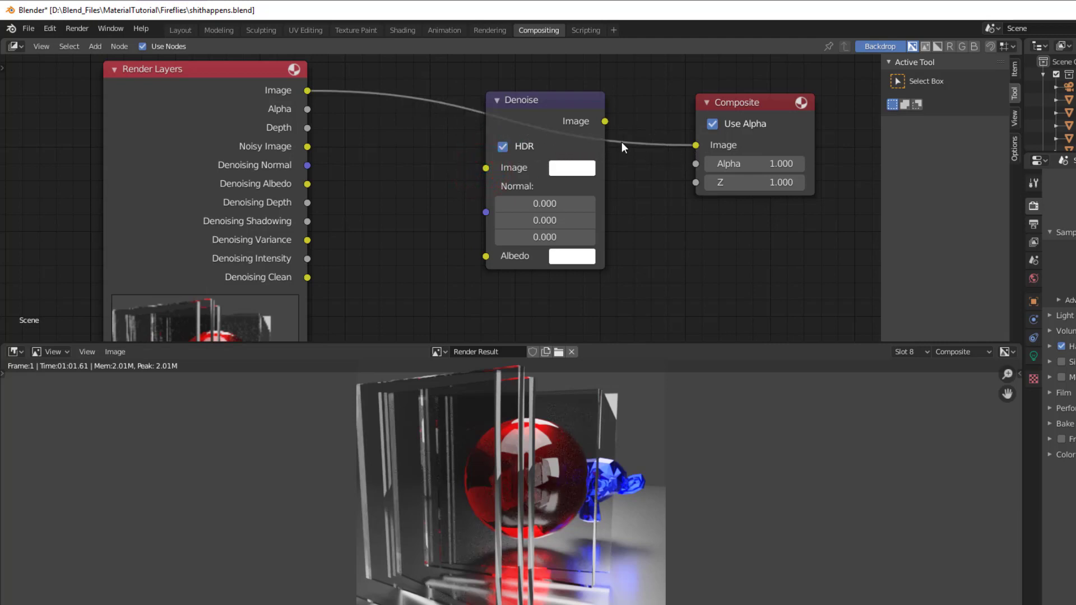
pyautogui.moveTo(584, 121); pyautogui.dragTo(437, 184)
pyautogui.scroll(2, 478, 211)
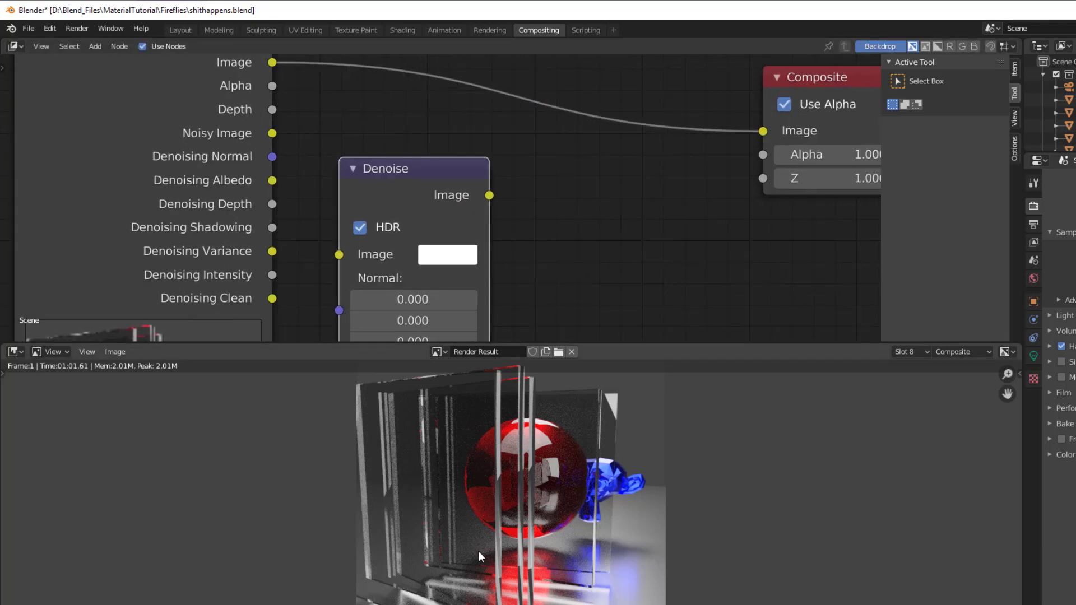
pyautogui.scroll(3, 563, 462)
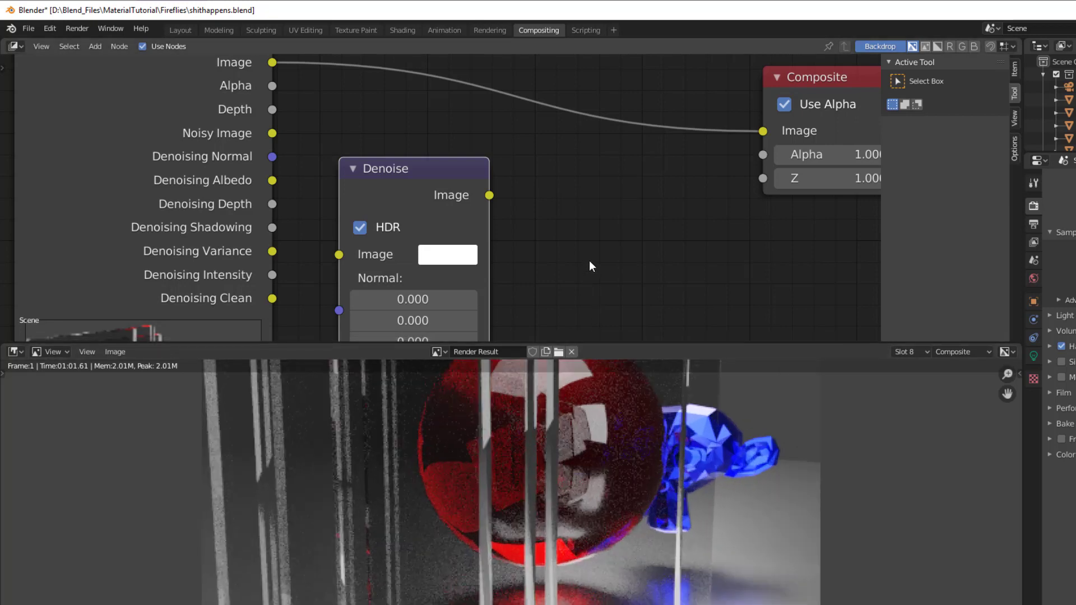
# - Add a Despeckle filter node and connect it between the Render Layers Image output and the Composite Image input
pyautogui.hotkey('shift', 'a')
pyautogui.moveTo(596, 209)
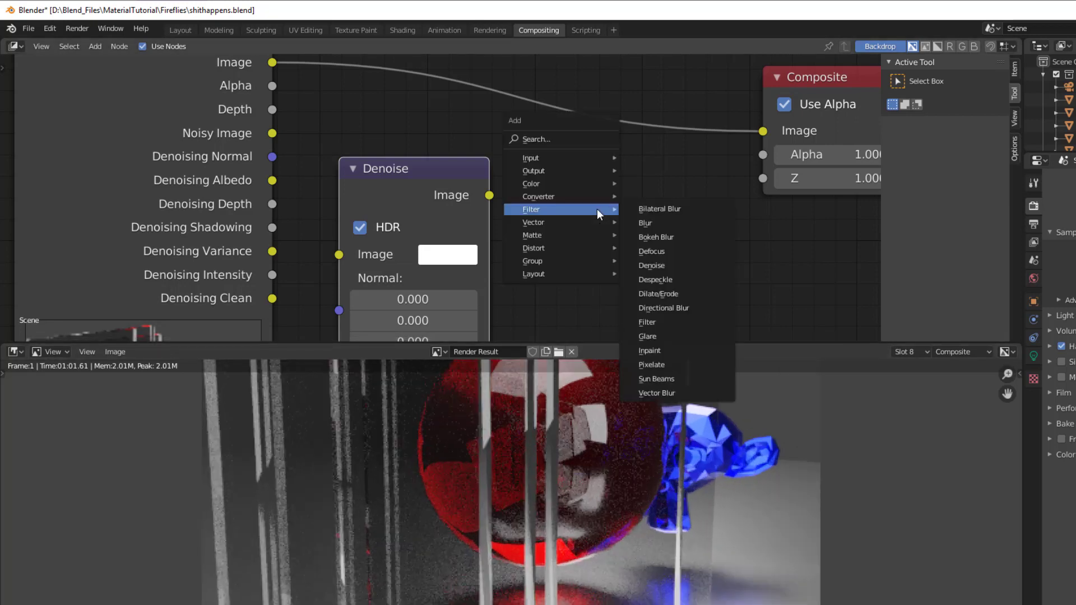
pyautogui.click(670, 279)
pyautogui.click(553, 145)
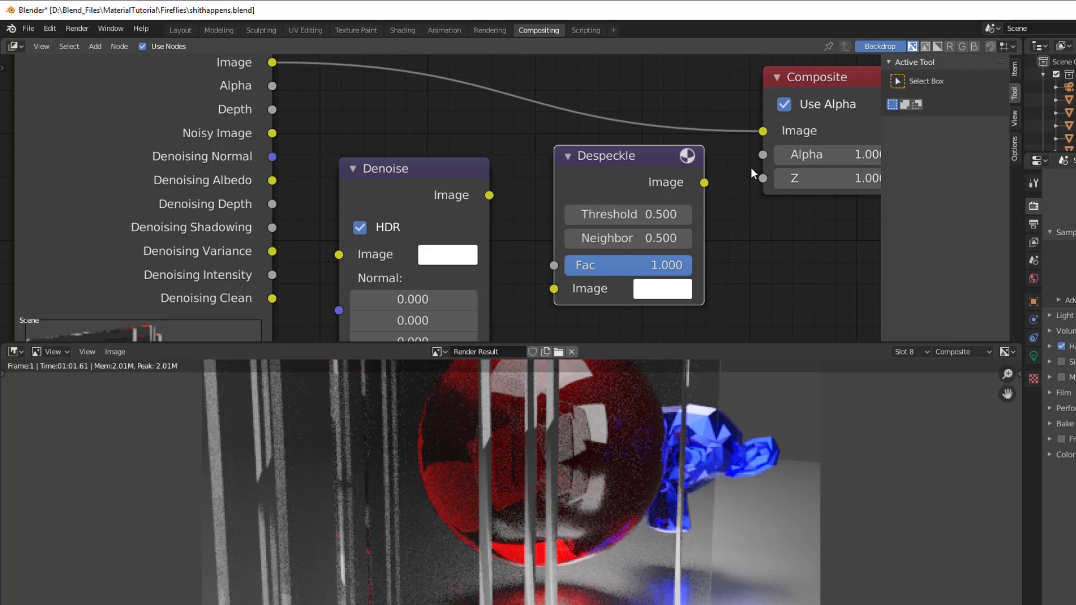
pyautogui.moveTo(763, 131); pyautogui.dragTo(553, 289)
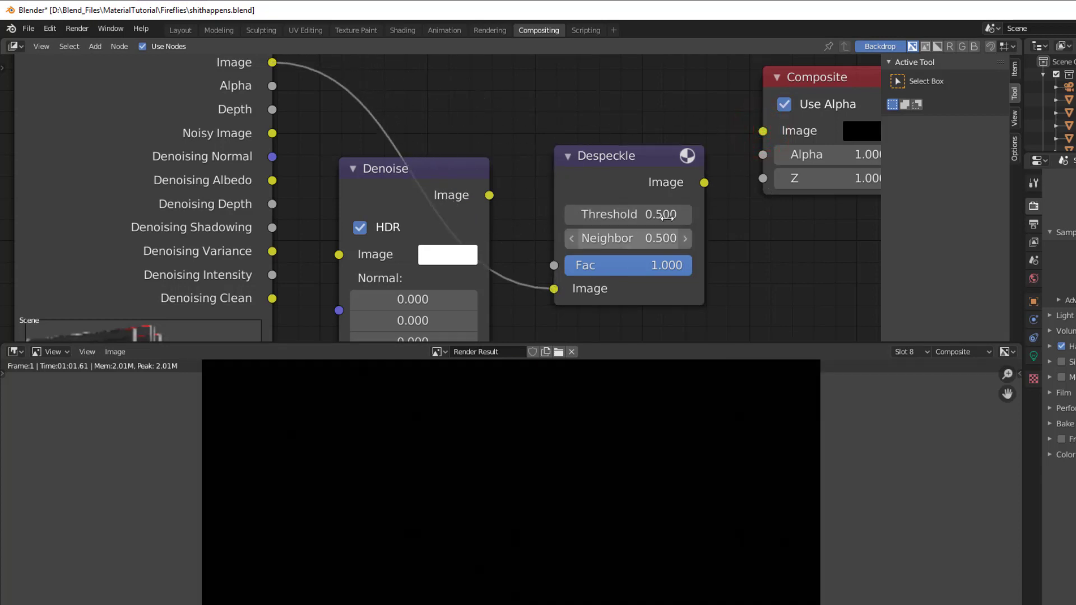
pyautogui.moveTo(704, 182); pyautogui.dragTo(763, 131)
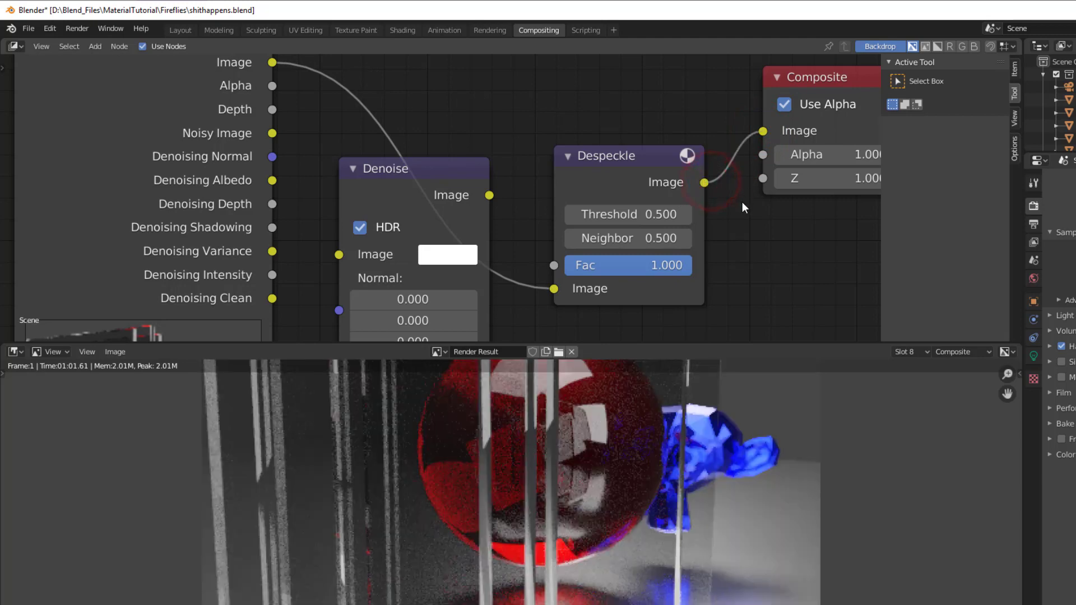
# - Move the Denoise node clear of the link and keep the Render Layers Image connected to the Despeckle node
pyautogui.scroll(-2, 657, 418)
pyautogui.moveTo(560, 139); pyautogui.dragTo(553, 146)
pyautogui.moveTo(342, 195); pyautogui.dragTo(327, 230)
pyautogui.moveTo(277, 283); pyautogui.dragTo(496, 266)
pyautogui.moveTo(358, 241); pyautogui.dragTo(307, 299)
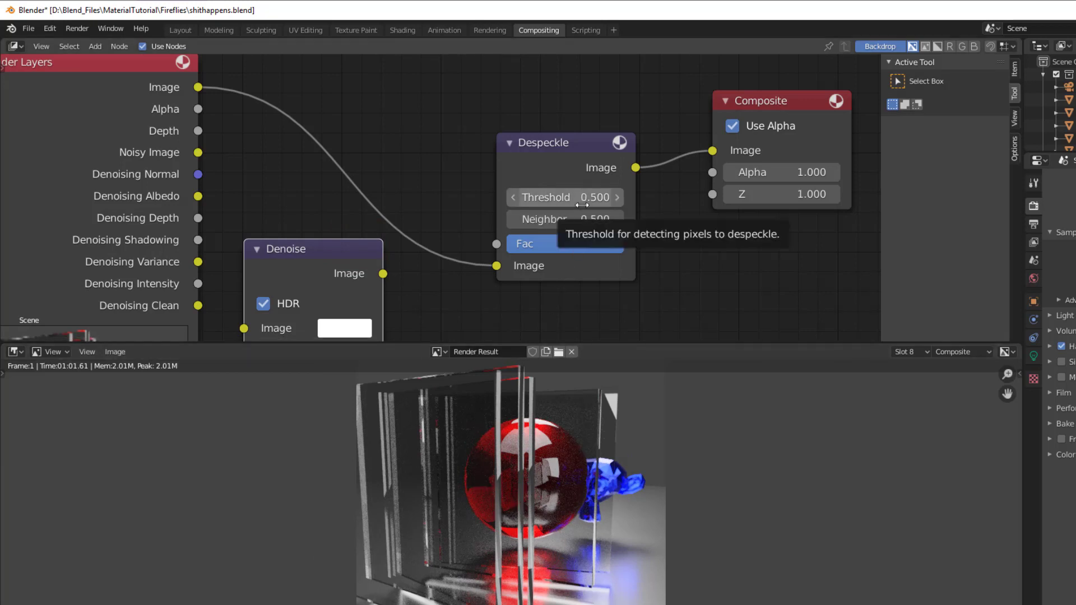
# - Set the Despeckle node's Threshold to 0.000 and its Neighbor value to 1.000
pyautogui.moveTo(582, 203); pyautogui.dragTo(538, 202)
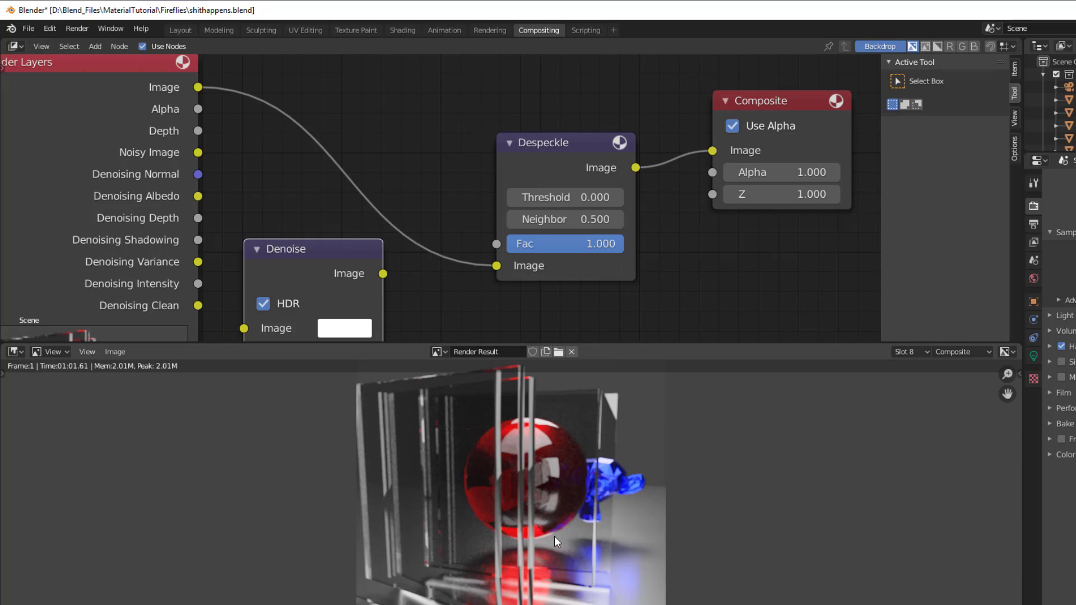
pyautogui.moveTo(582, 189); pyautogui.dragTo(575, 184)
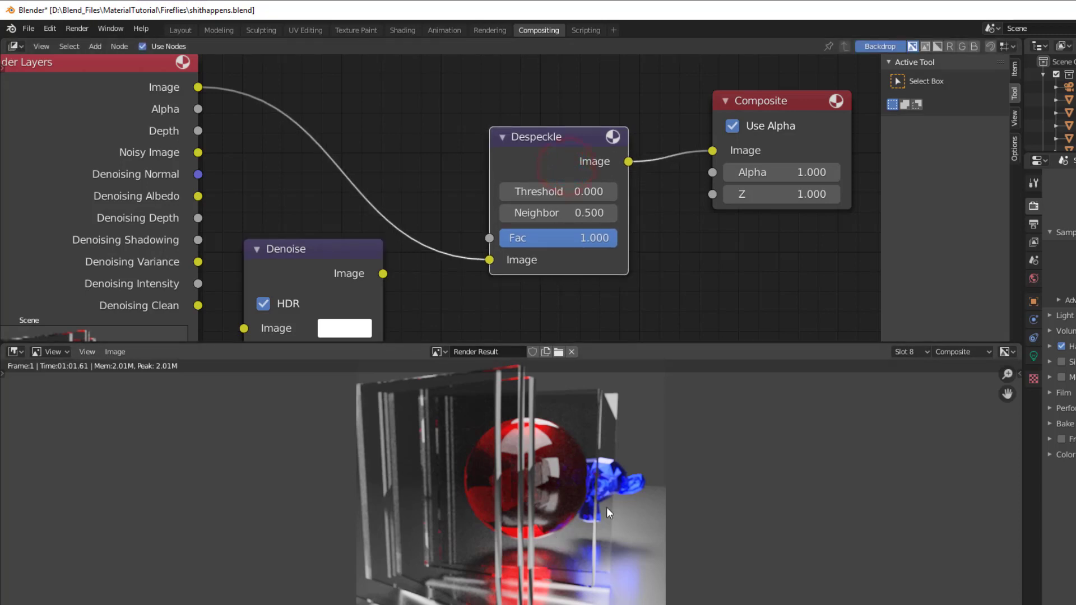
pyautogui.moveTo(582, 213); pyautogui.dragTo(597, 213)
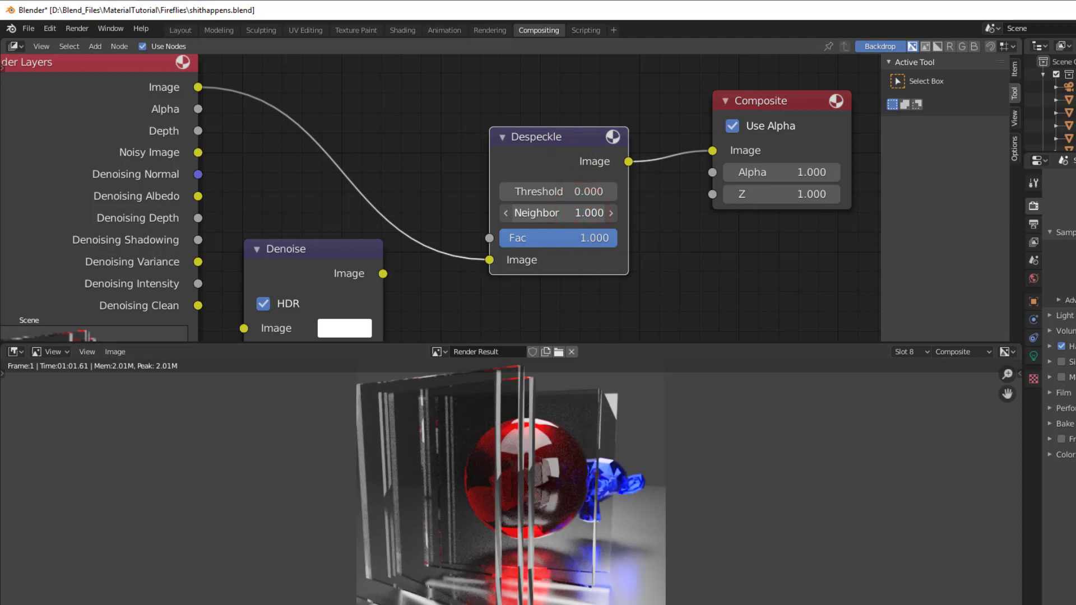
# - Set the Despeckle node's Neighbor value to 0.900 and its Threshold to 0.400
pyautogui.click(505, 212)
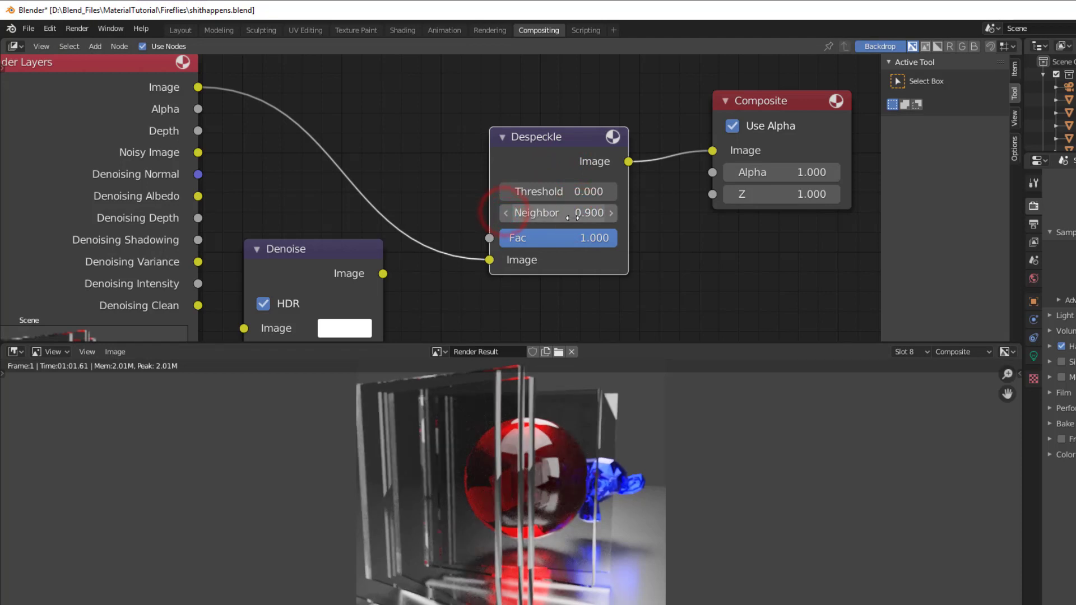
pyautogui.click(621, 214)
pyautogui.click(615, 214)
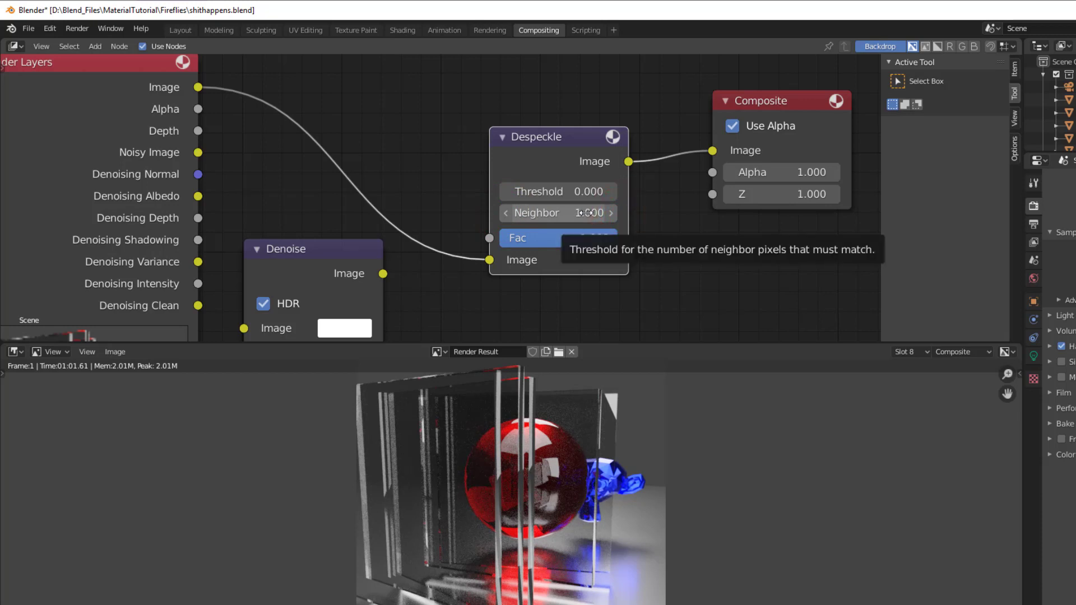
pyautogui.click(506, 214)
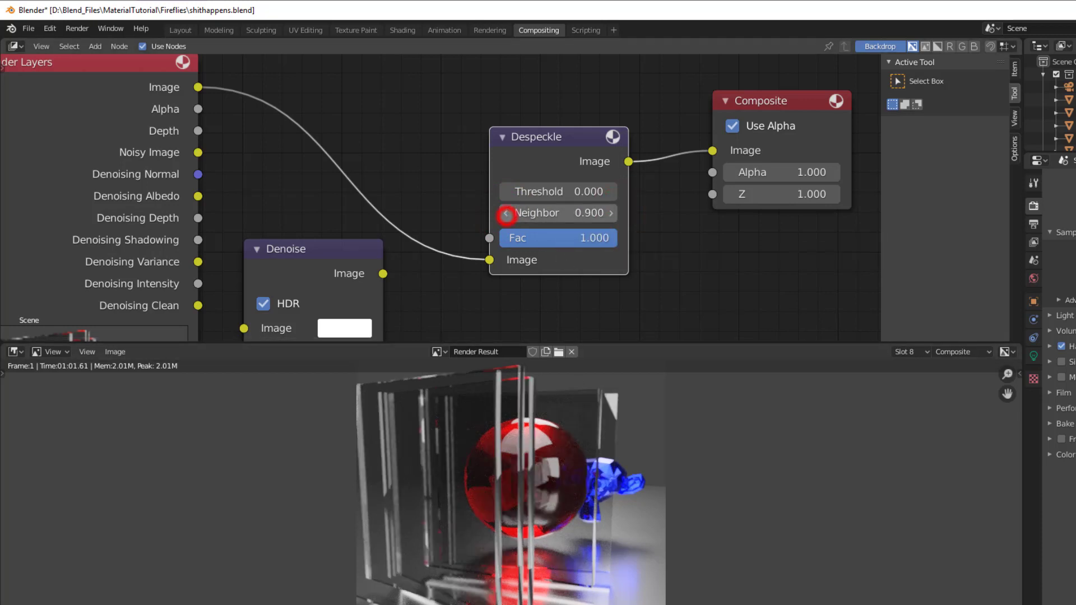
pyautogui.moveTo(554, 191); pyautogui.dragTo(586, 192)
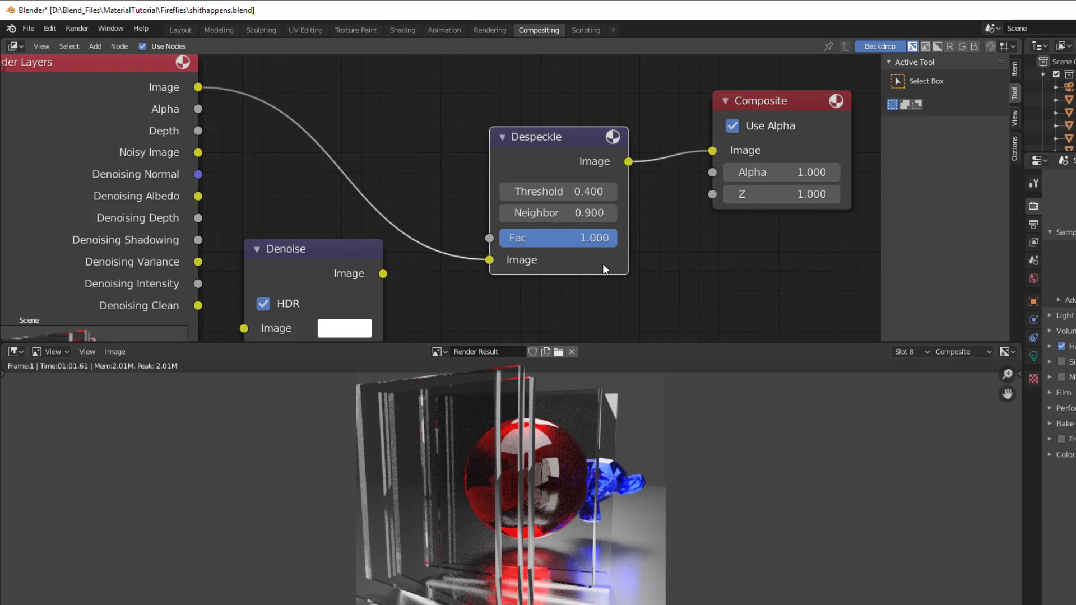
# - Reduce the Despeckle node's Fac to 0.308 and align the node with the Composite node's Image input
pyautogui.scroll(2, 602, 268)
pyautogui.moveTo(549, 95)
pyautogui.mouseDown()
pyautogui.moveTo(550, 116)
pyautogui.moveTo(562, 101)
pyautogui.mouseUp()
pyautogui.moveTo(631, 228); pyautogui.dragTo(528, 227)
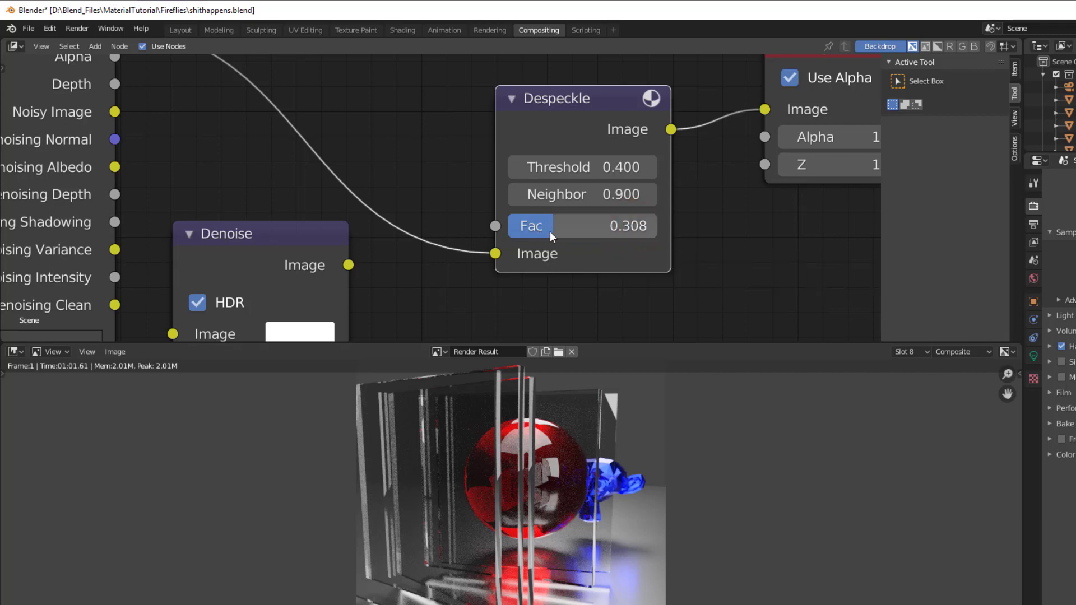
pyautogui.scroll(-2, 622, 246)
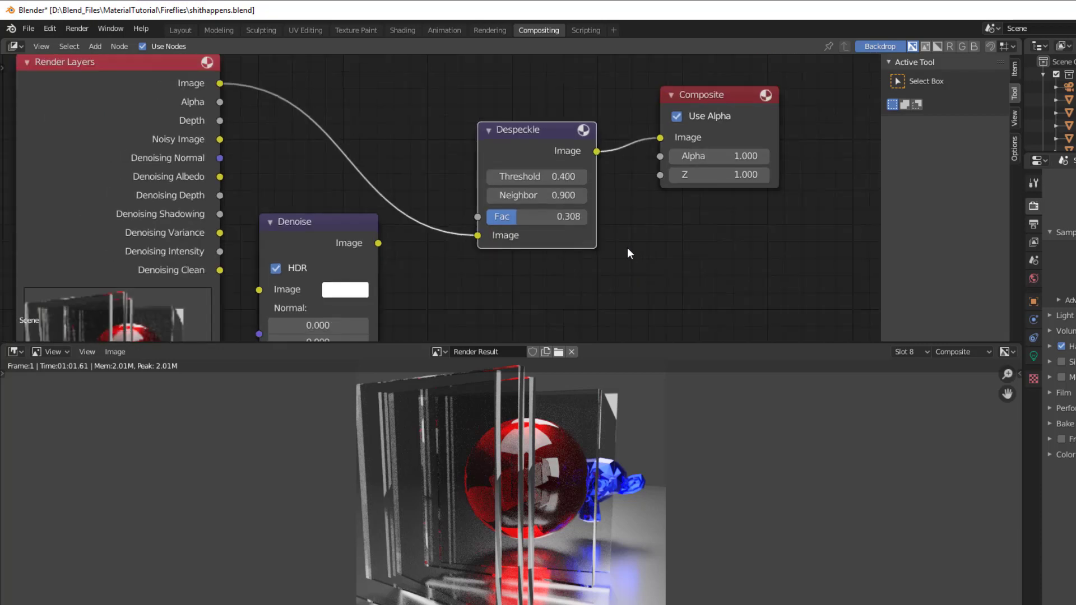
pyautogui.moveTo(539, 147); pyautogui.dragTo(547, 135)
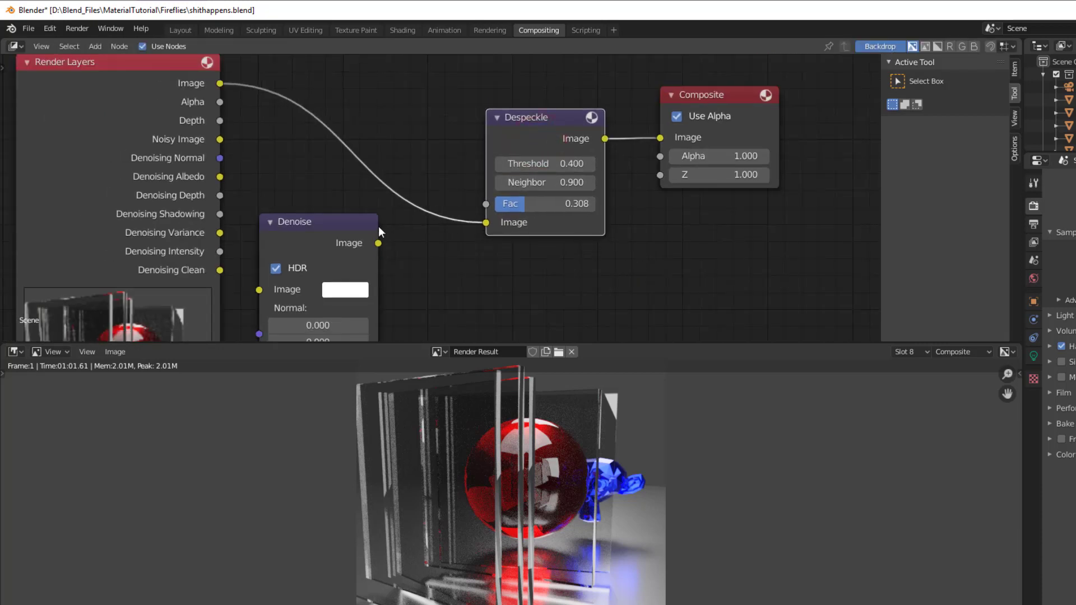
# - Move the Denoise node up between the Render Layers and Despeckle nodes
pyautogui.moveTo(309, 237); pyautogui.dragTo(320, 200)
pyautogui.rightClick(320, 200)
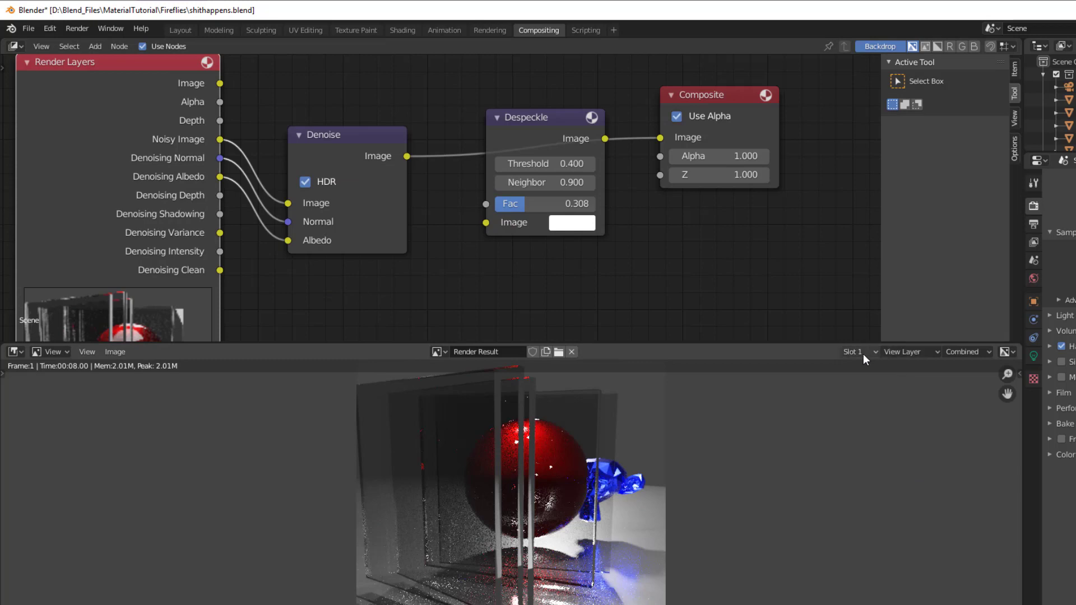
# - Compare the composited render in Slot 8 with the first render in Slot 1
pyautogui.click(863, 354)
pyautogui.click(876, 383)
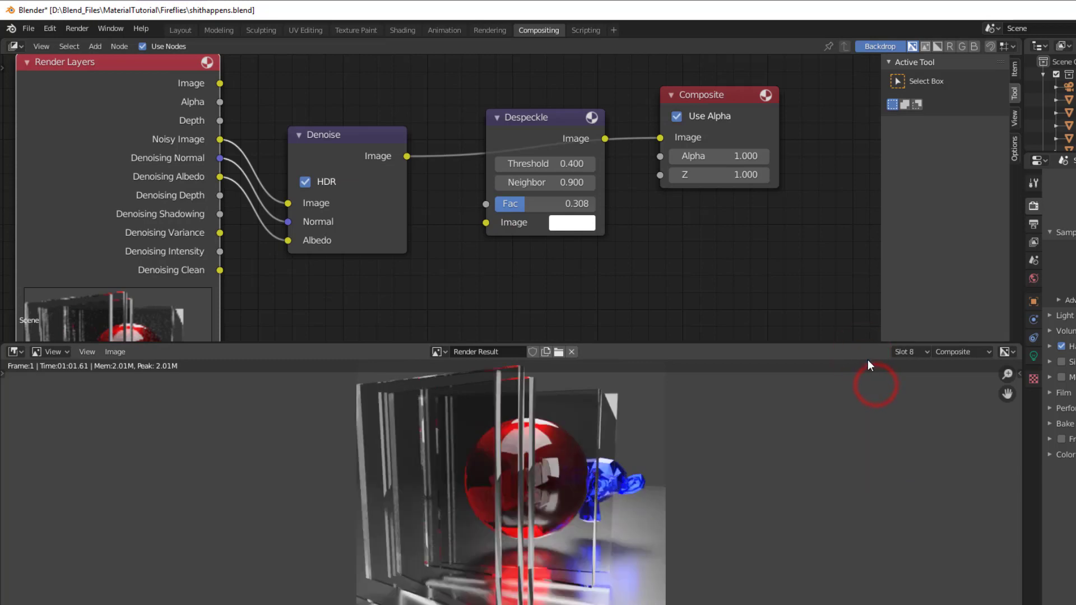
pyautogui.click(902, 353)
pyautogui.click(912, 476)
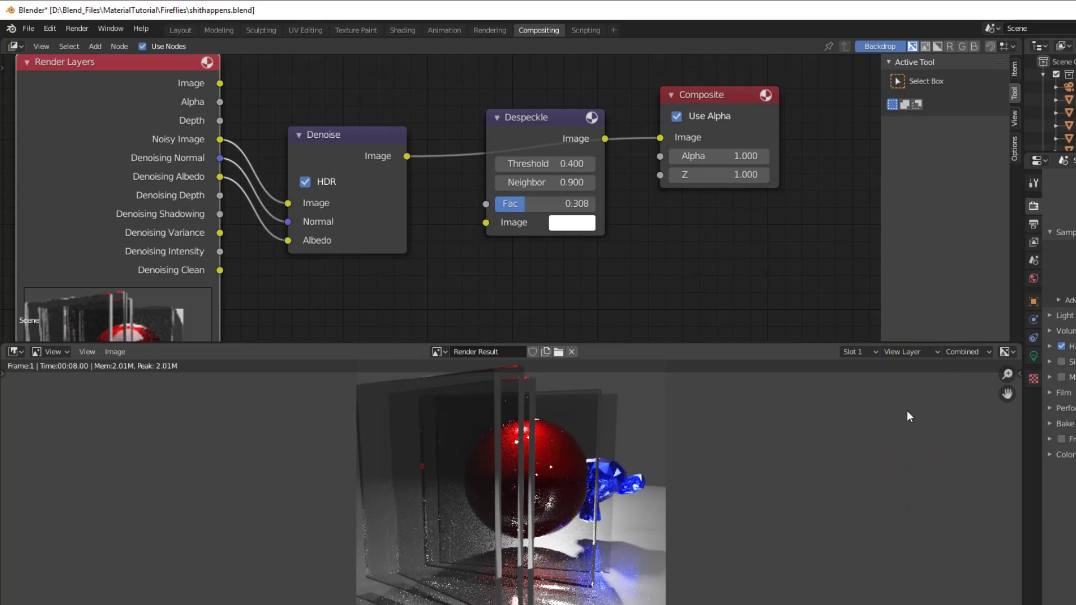
# - Review the renders in Slots 2, 3, 4 and 5 in order and finish on the composite in Slot 8
pyautogui.click(863, 356)
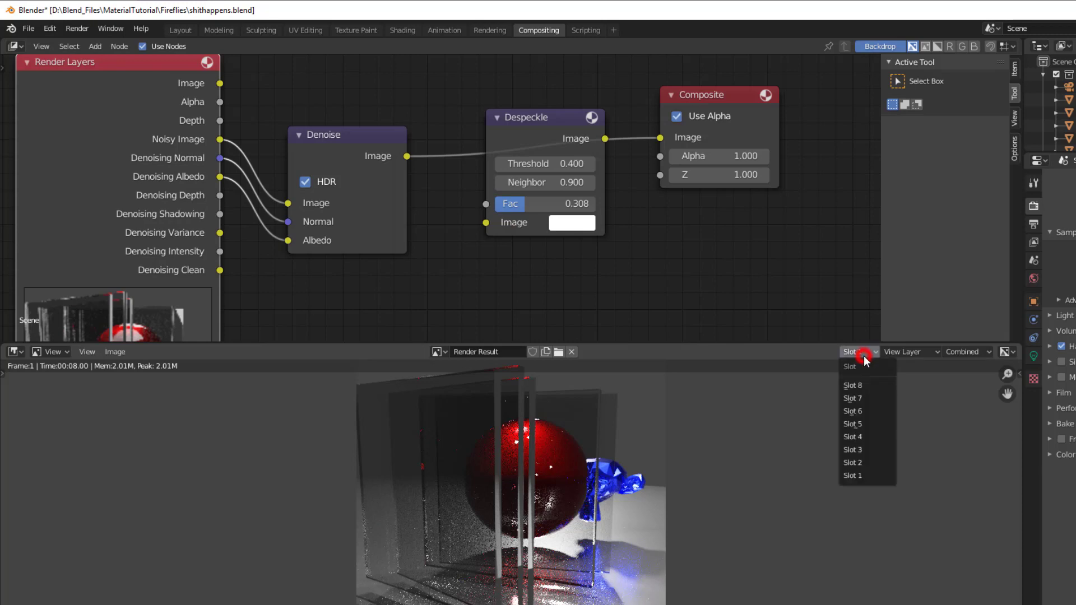
pyautogui.click(865, 462)
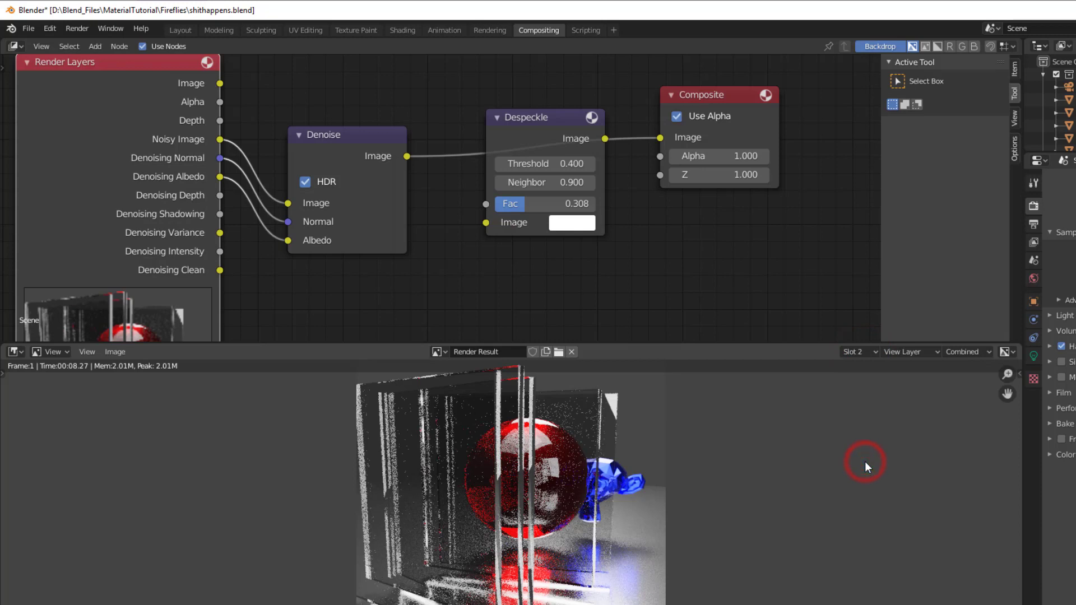
pyautogui.click(855, 352)
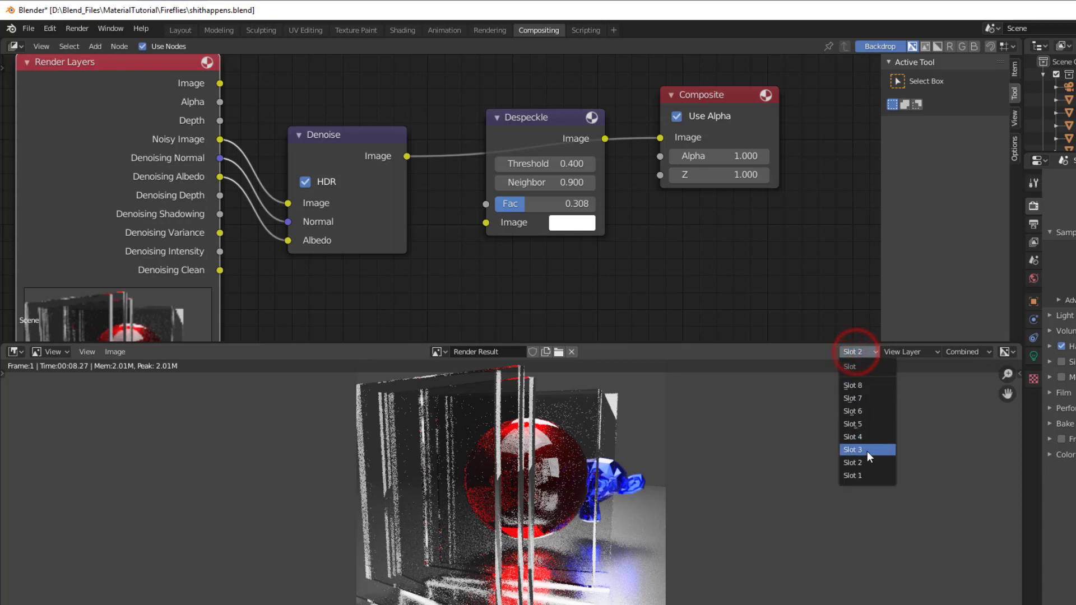
pyautogui.click(866, 451)
pyautogui.click(855, 353)
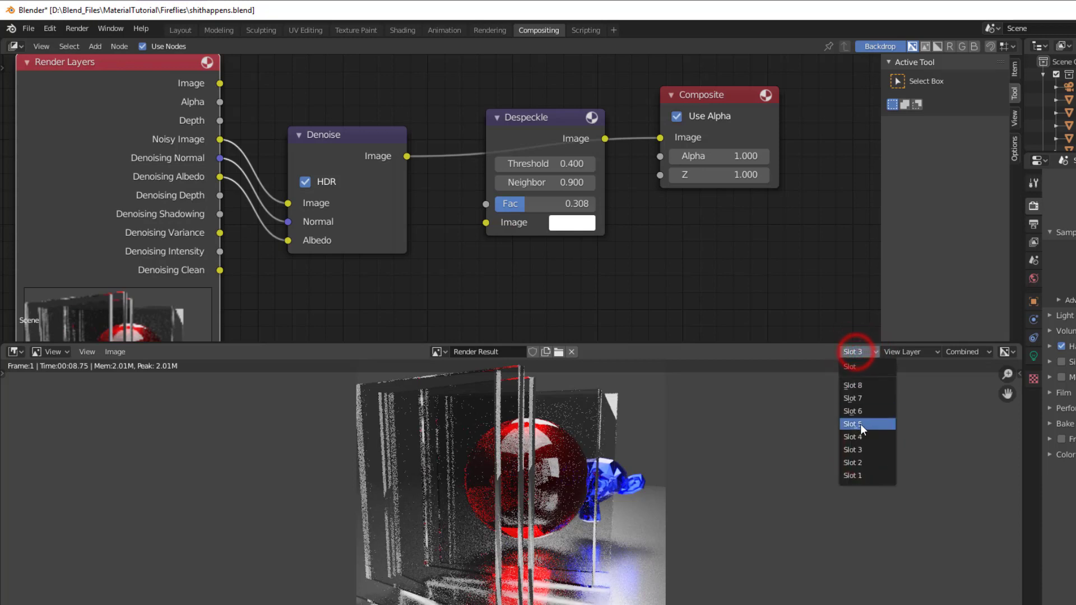
pyautogui.click(864, 435)
pyautogui.click(857, 353)
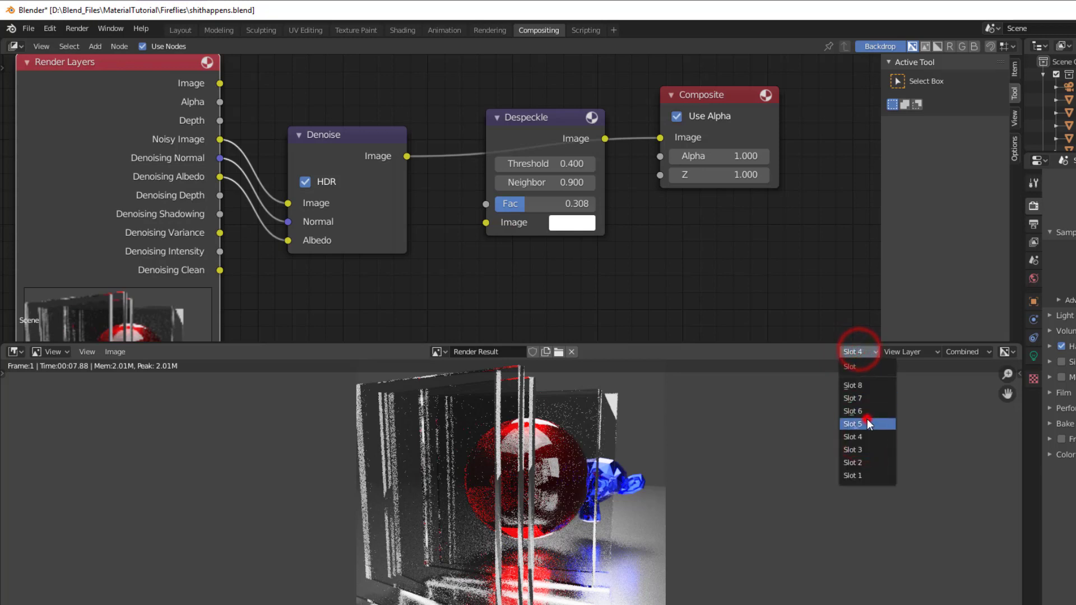
pyautogui.click(866, 421)
pyautogui.click(859, 354)
pyautogui.click(865, 385)
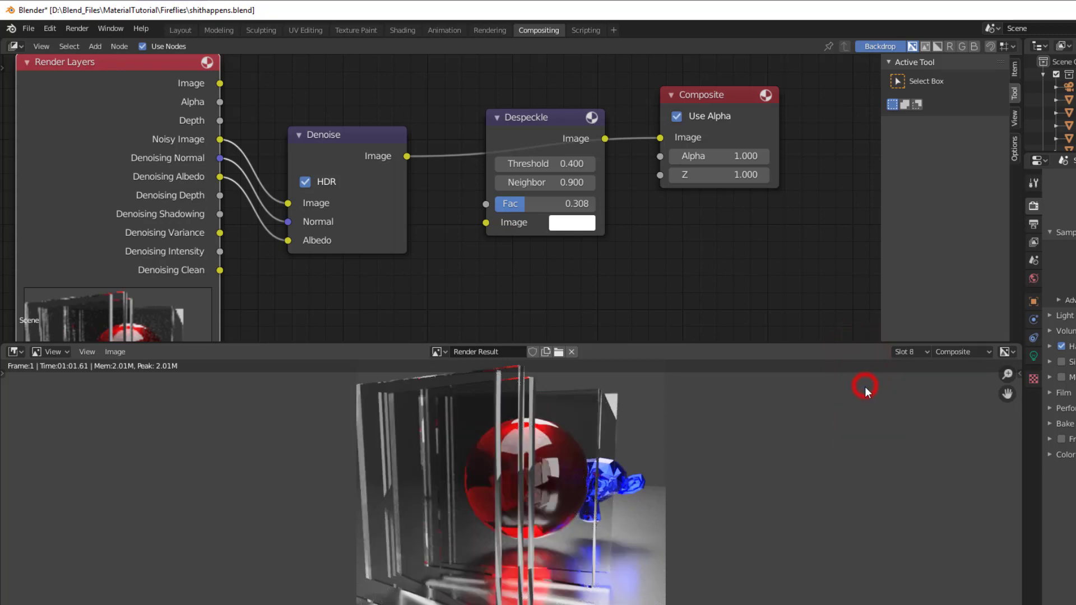